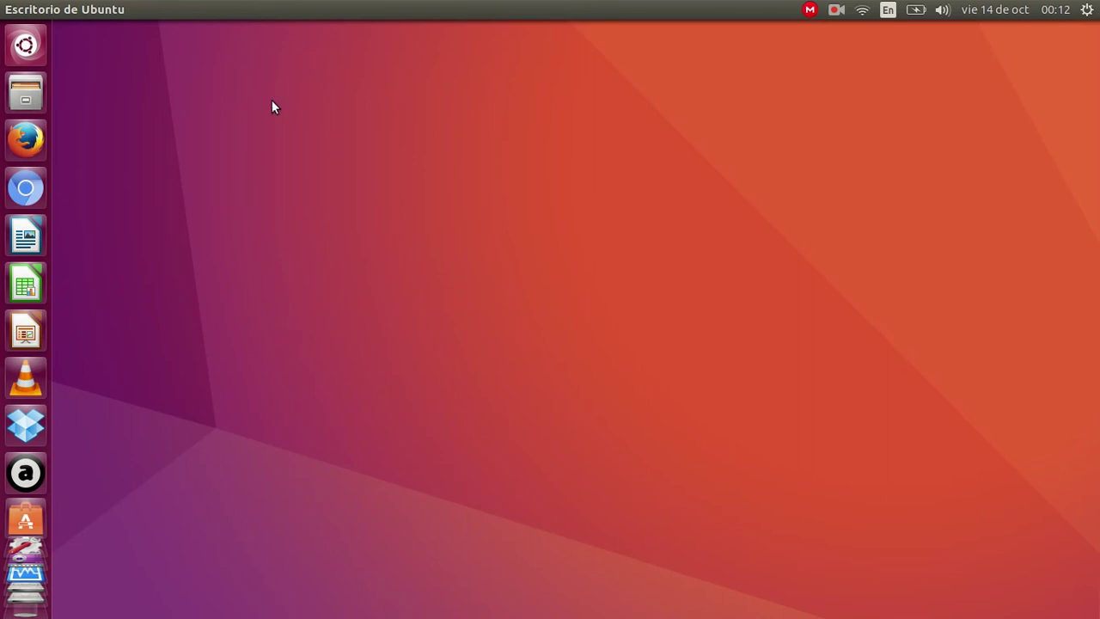
- Check the Ubuntu version and hardware summary in the details about this computer, and close the window
left_click(1087, 9)
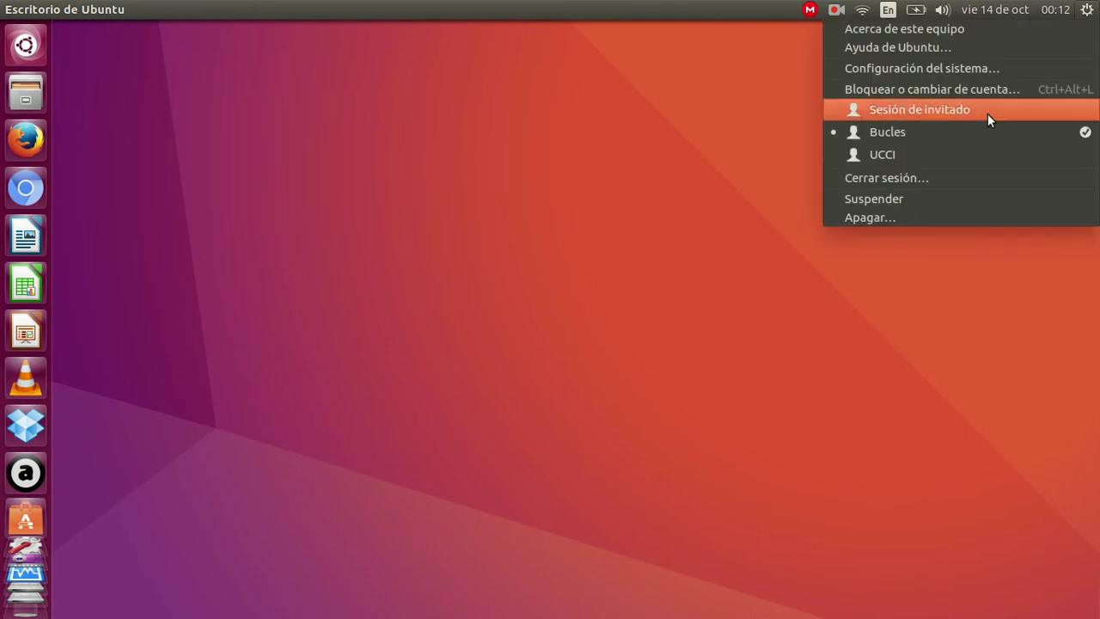
left_click(873, 30)
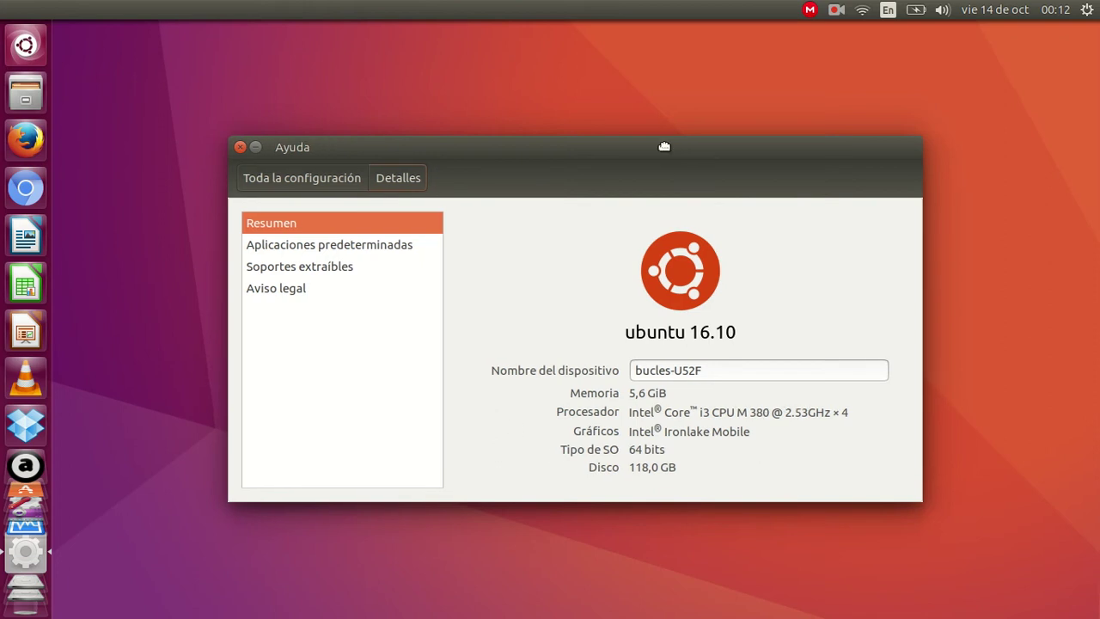
left_click_drag(488, 183, 422, 170)
left_click(175, 135)
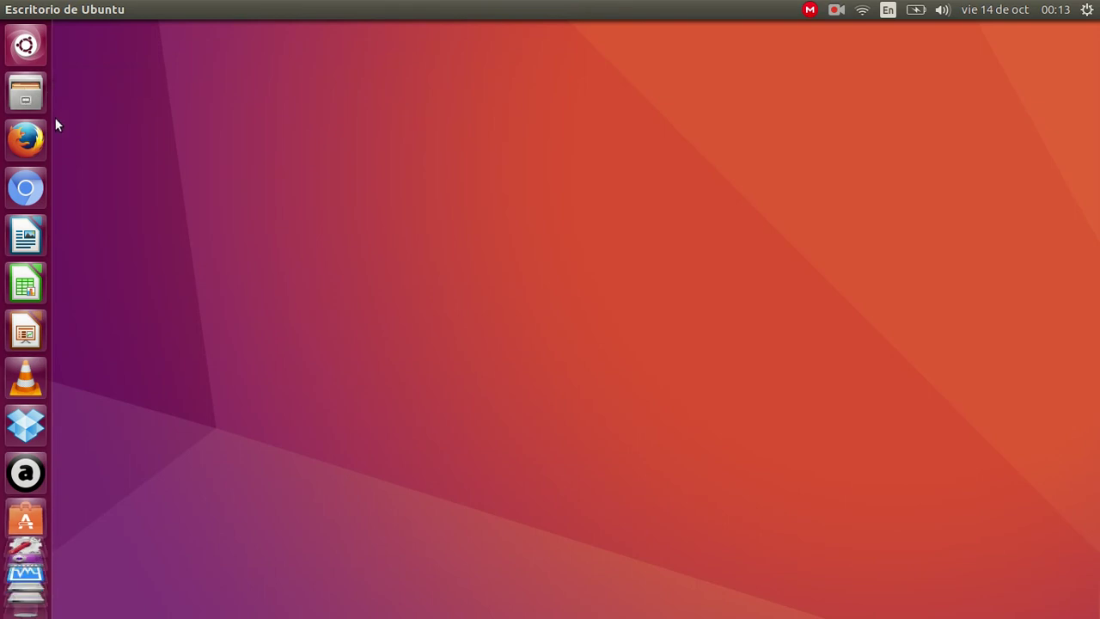
- Open the file manager and look through the Escritorio, Descargas, Documentos and Imágenes folders, returning to Carpeta personal
left_click(30, 101)
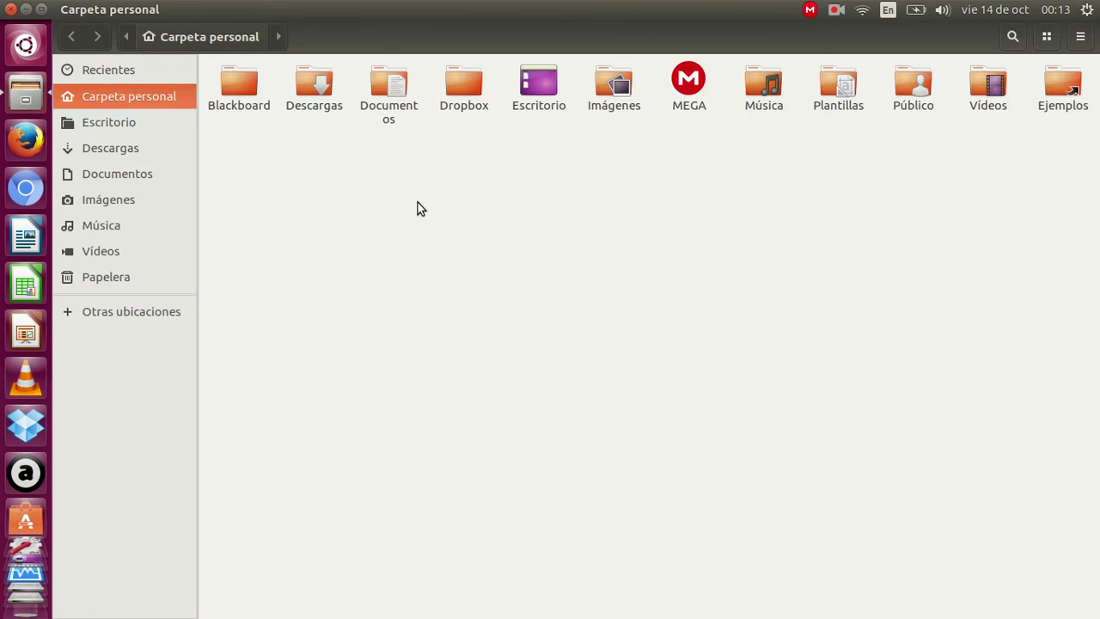
left_click(132, 121)
left_click(123, 148)
left_click(118, 173)
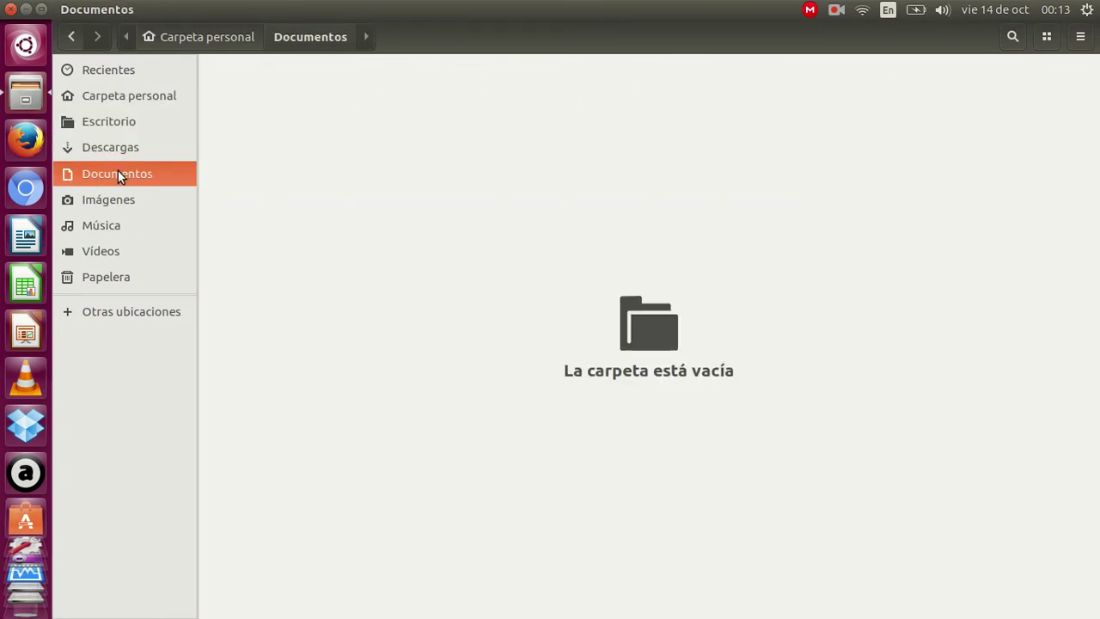
left_click(113, 206)
left_click(114, 172)
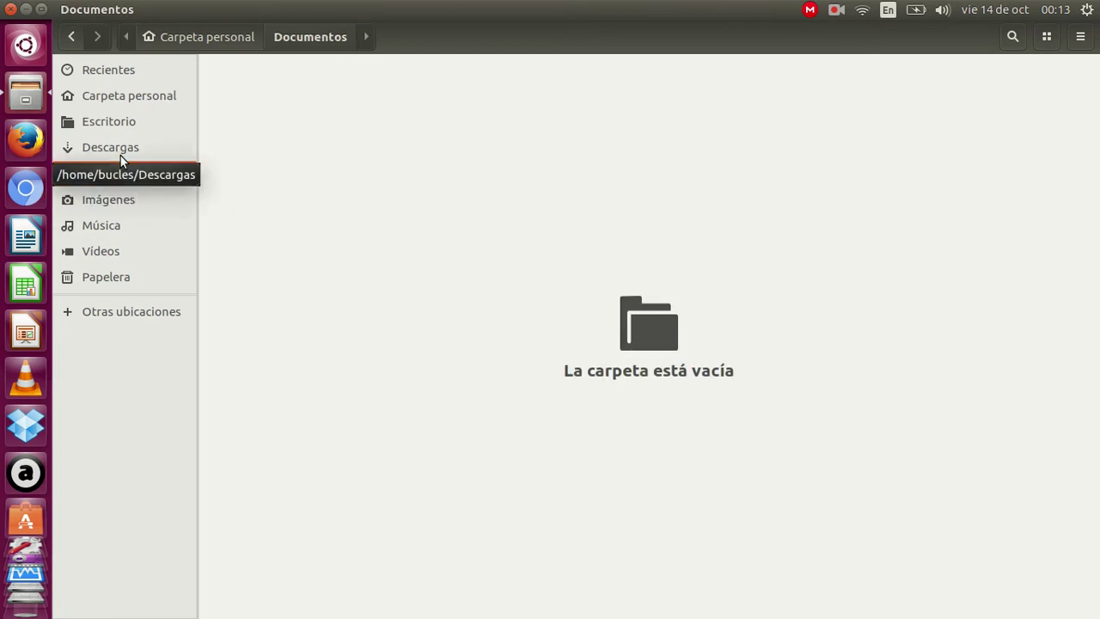
left_click(121, 152)
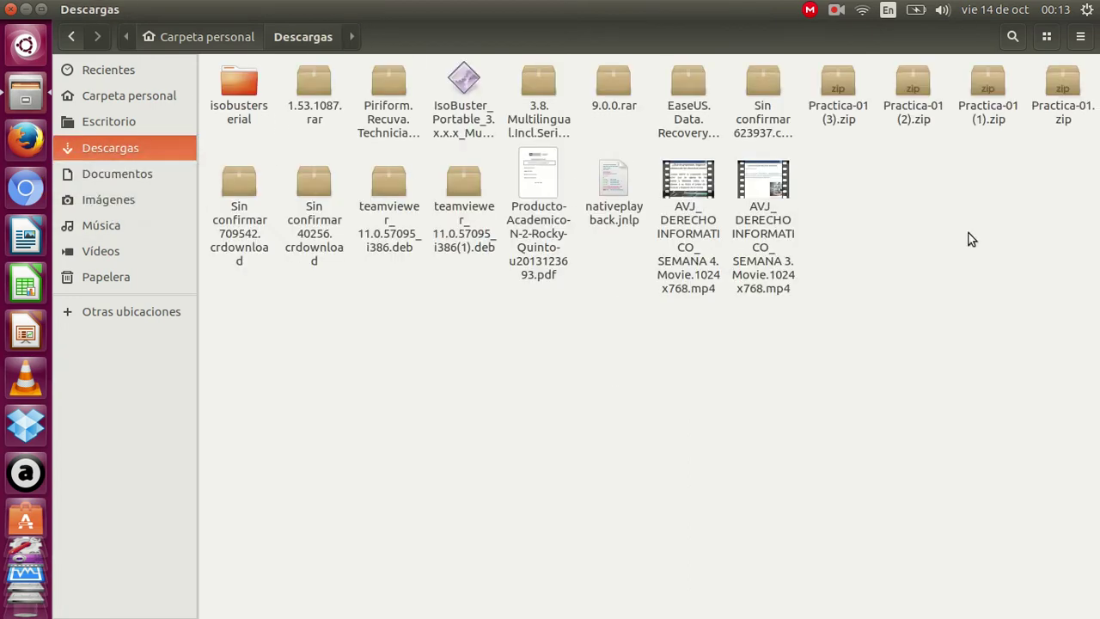
left_click(115, 123)
left_click(124, 101)
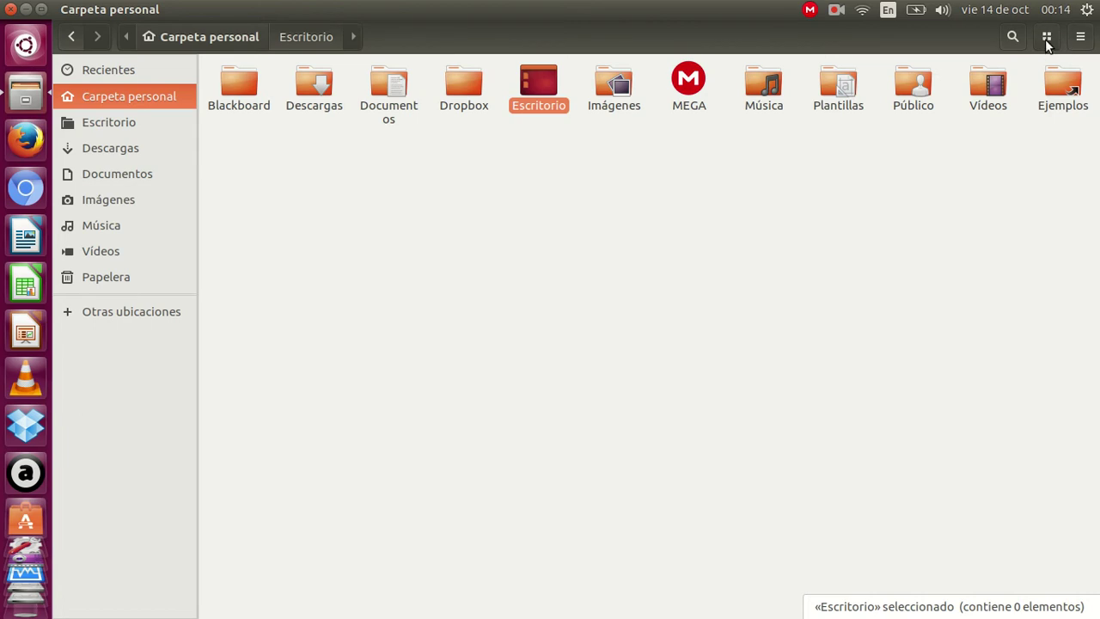
- Display the contents of Carpeta personal as a list instead of icons
left_click(1046, 37)
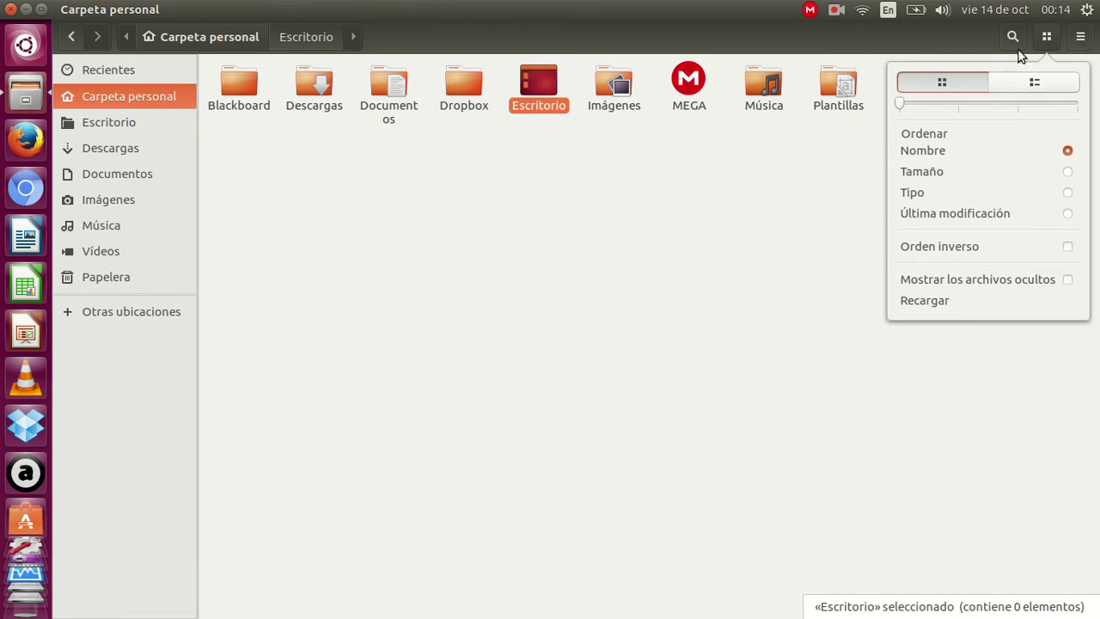
left_click(953, 37)
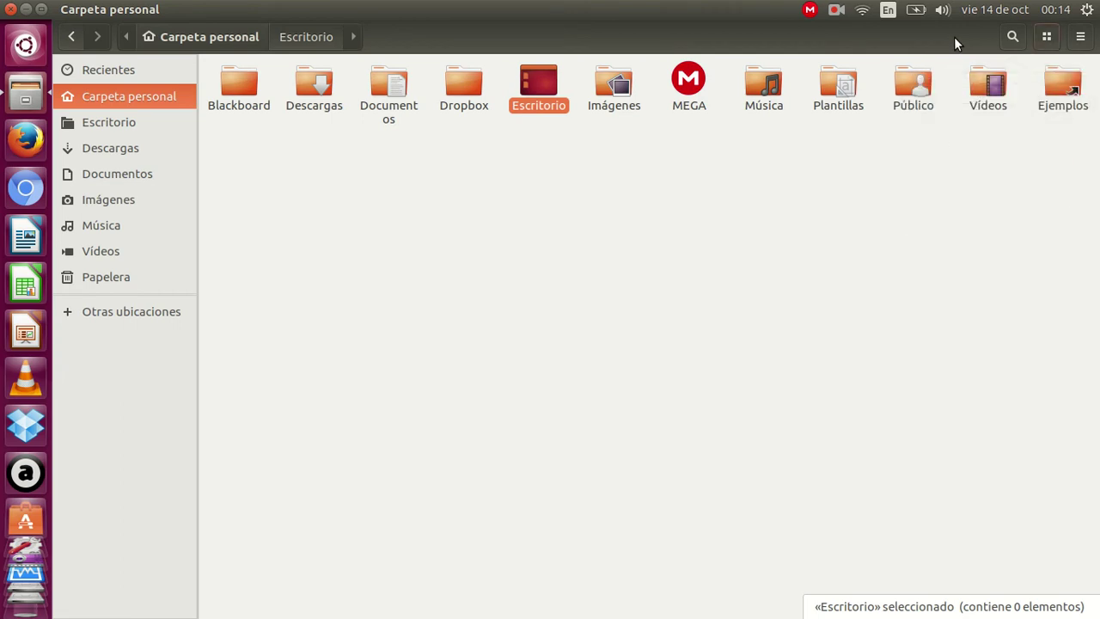
left_click(1046, 39)
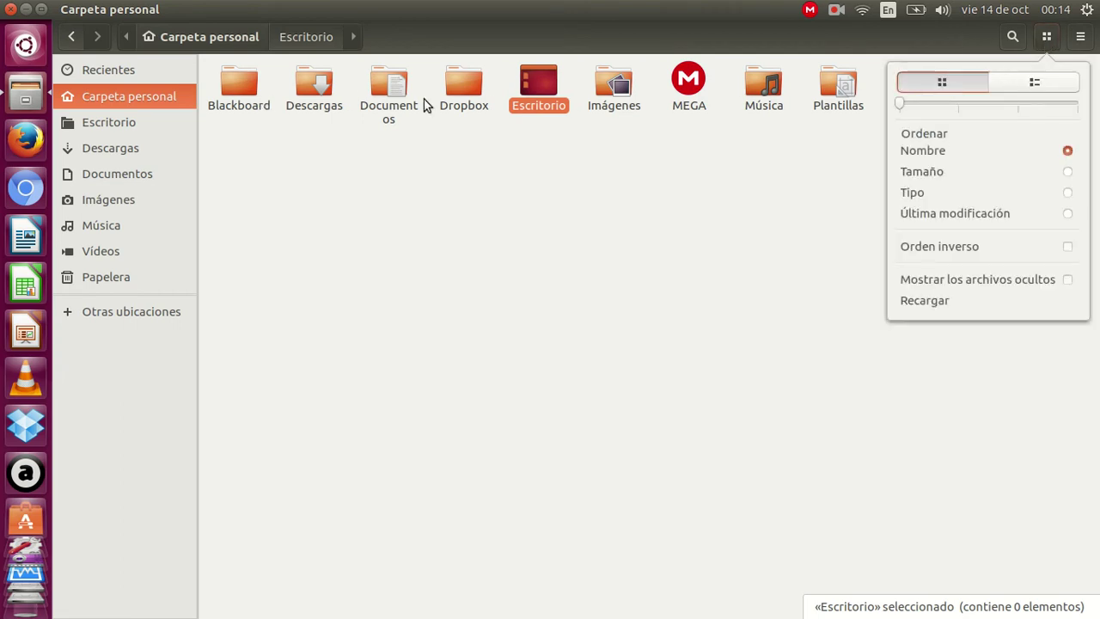
left_click(1036, 84)
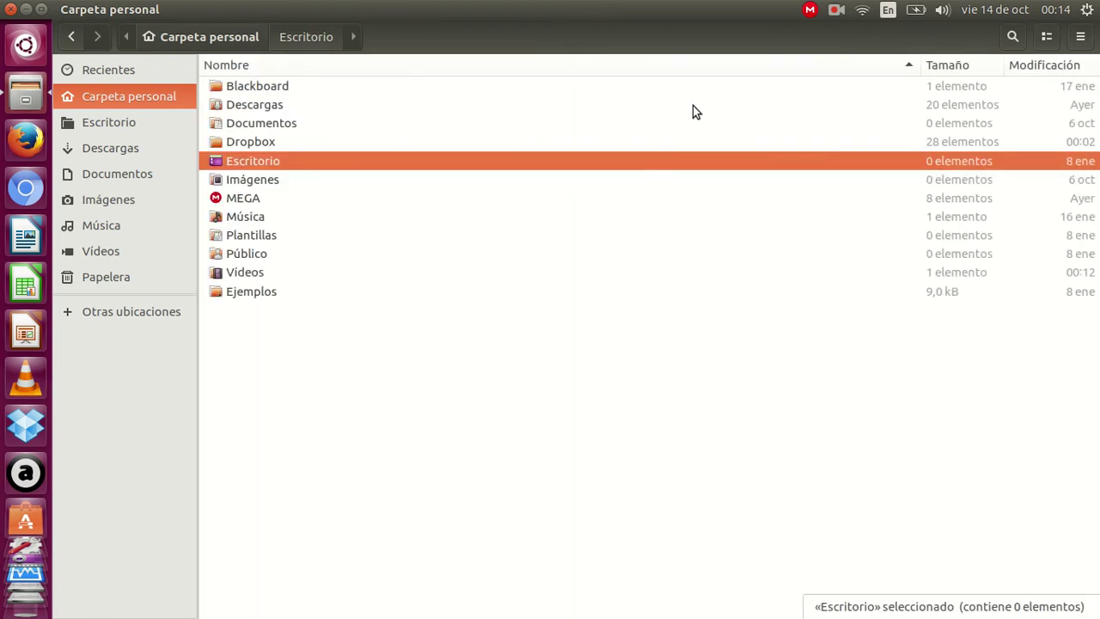
- Select all the items in Carpeta personal and clear the selection again
left_click(1080, 37)
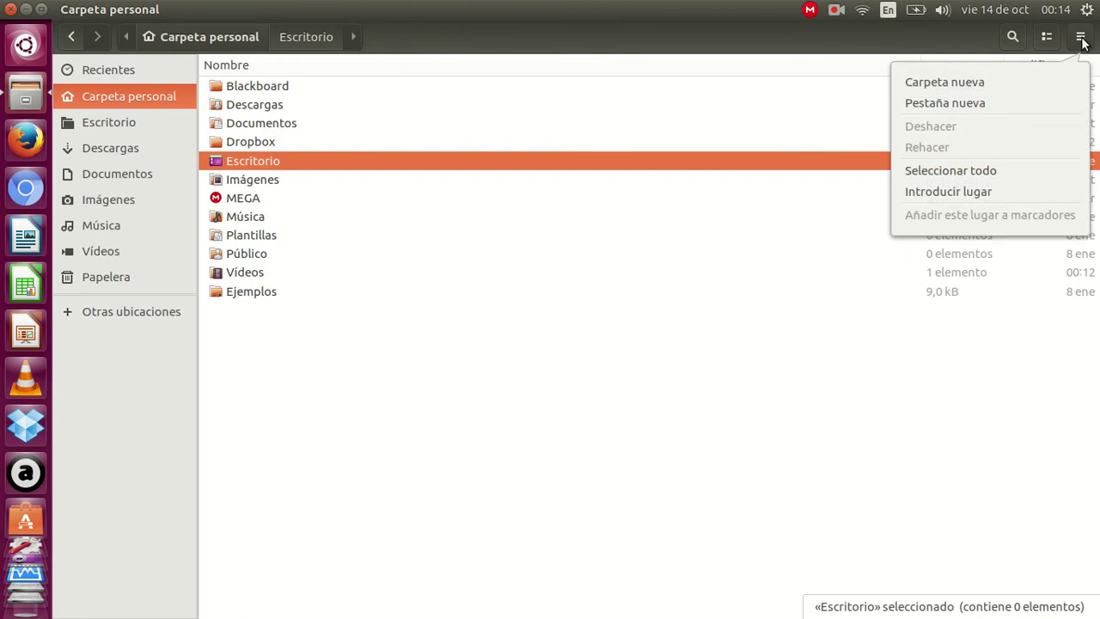
left_click(739, 52)
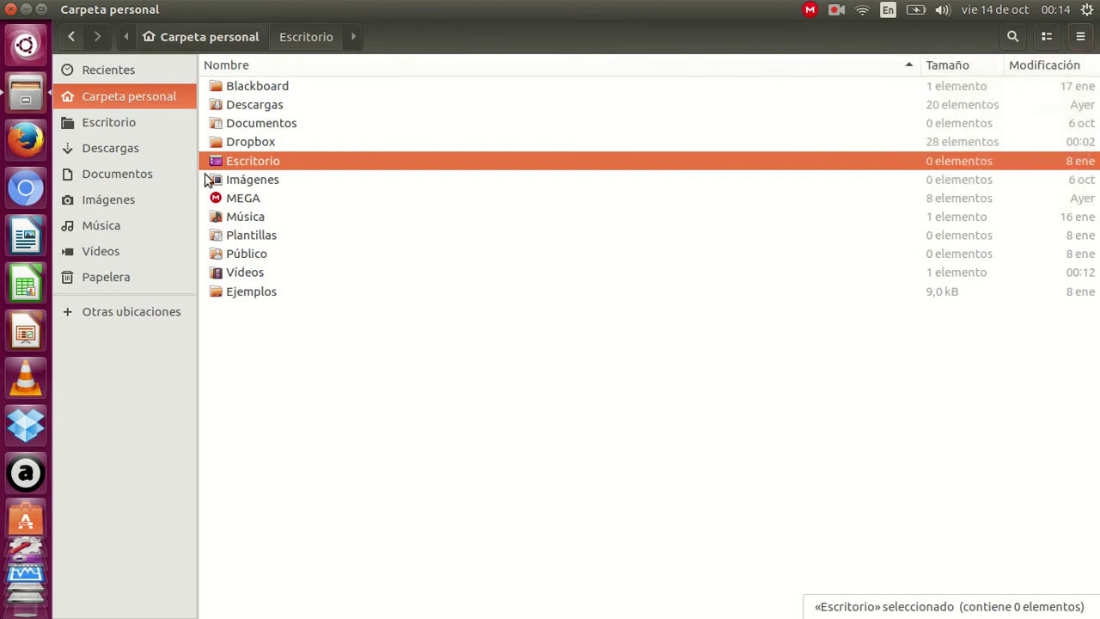
left_click(276, 336)
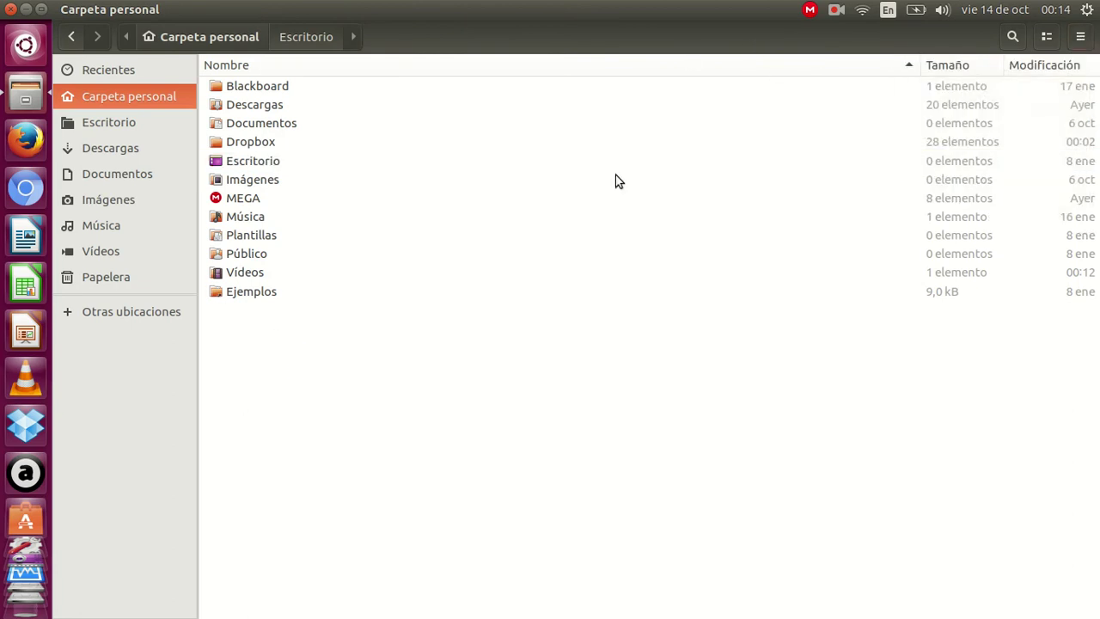
left_click(1087, 36)
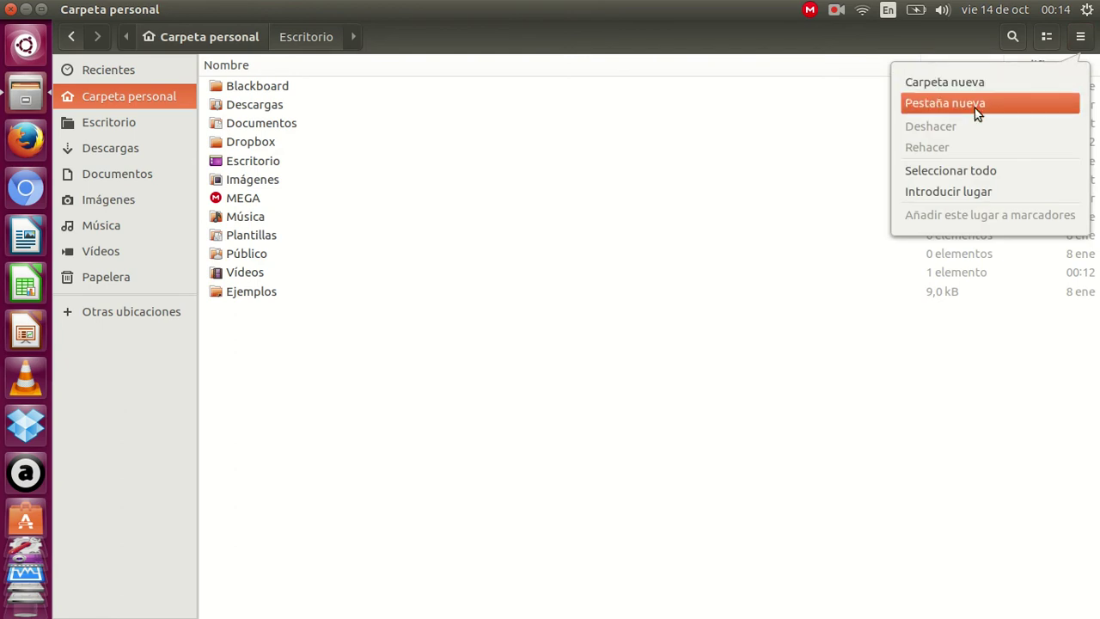
left_click(974, 170)
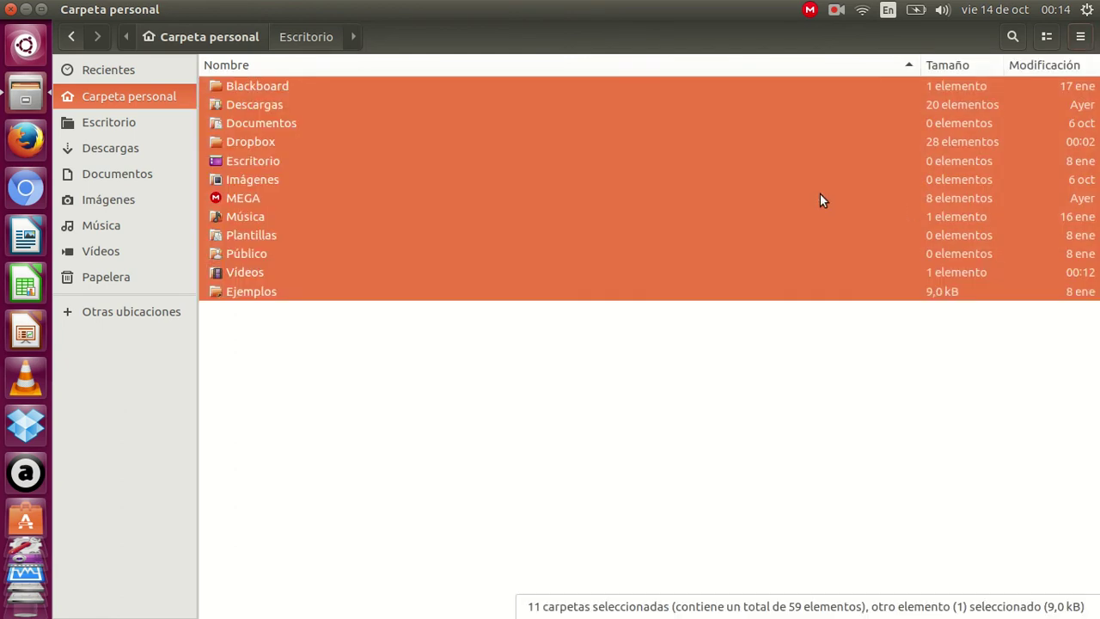
left_click(744, 389)
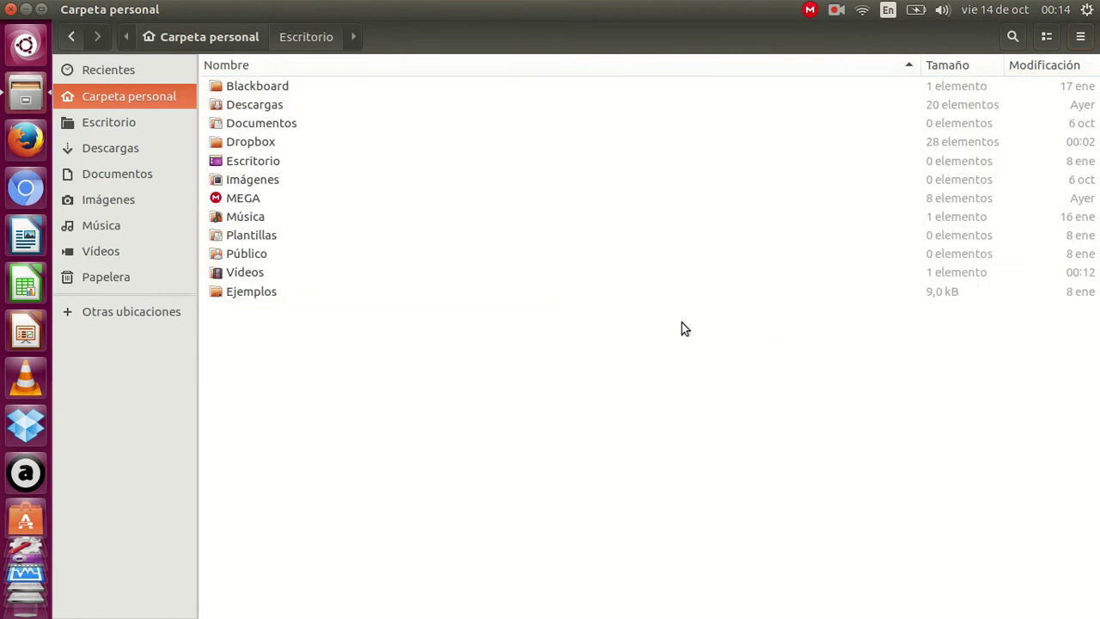
left_click(1086, 39)
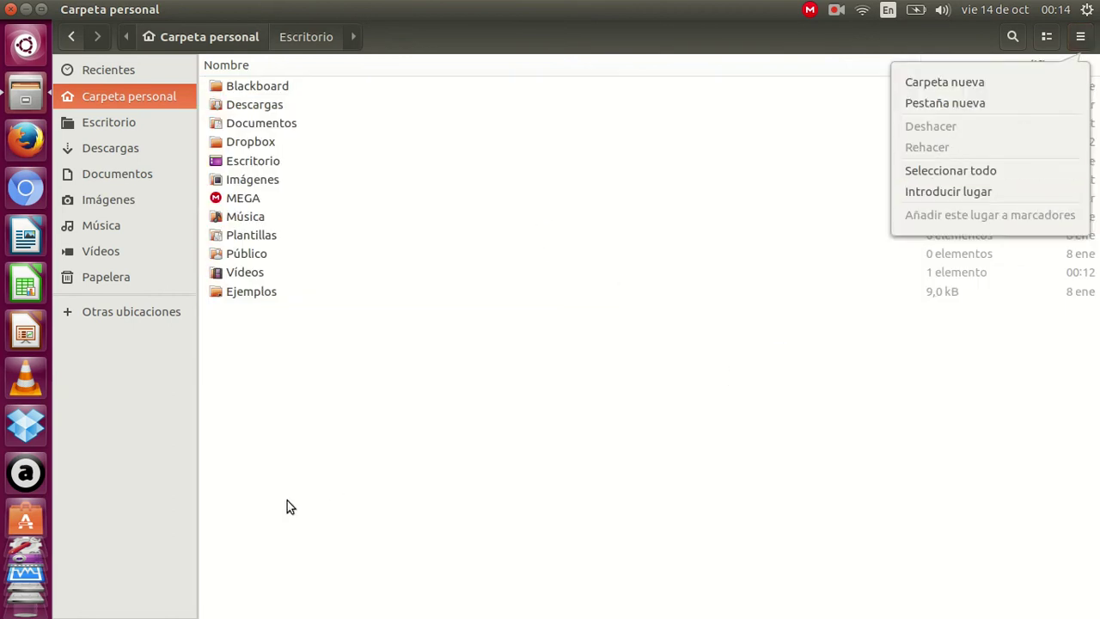
left_click(288, 452)
right_click(287, 412)
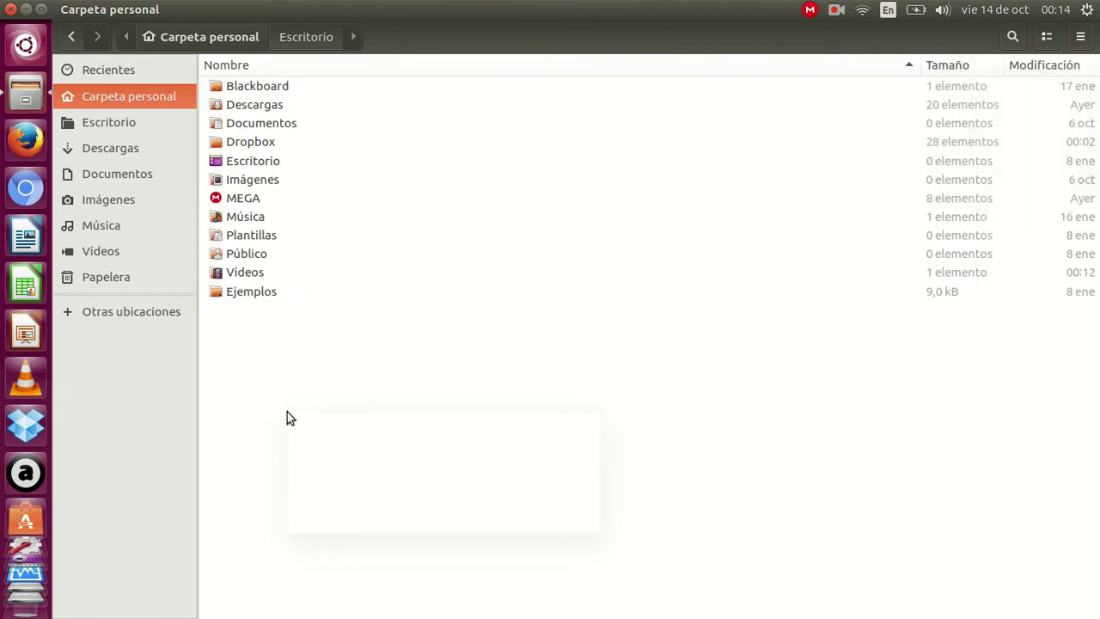
left_click(254, 370)
- Create a new folder named Nueva in Carpeta personal and select it
left_click(1079, 36)
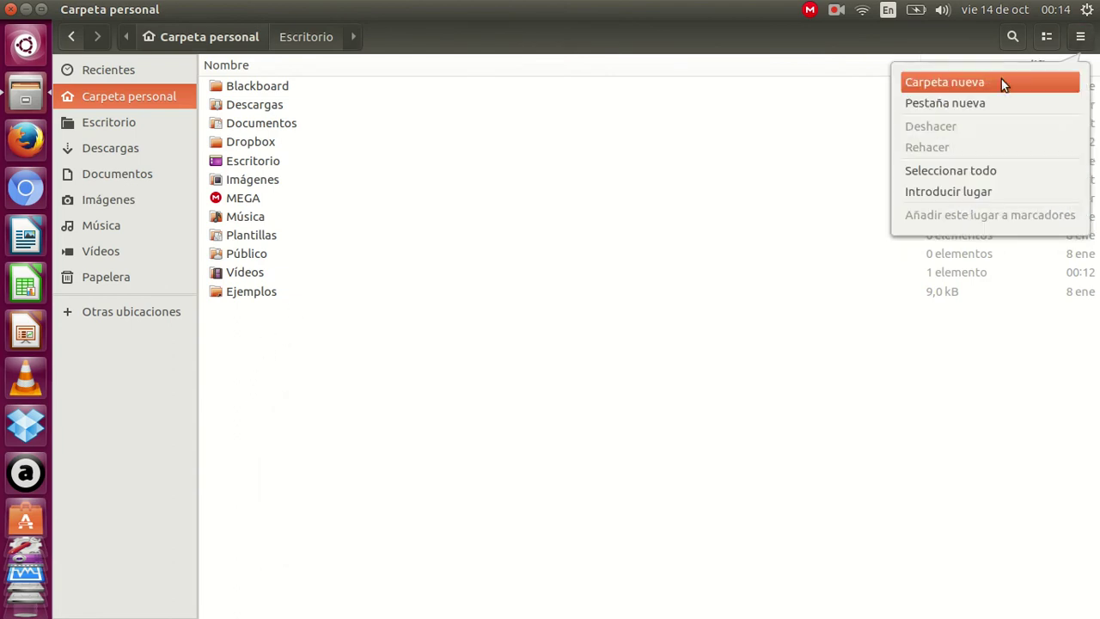
left_click(969, 83)
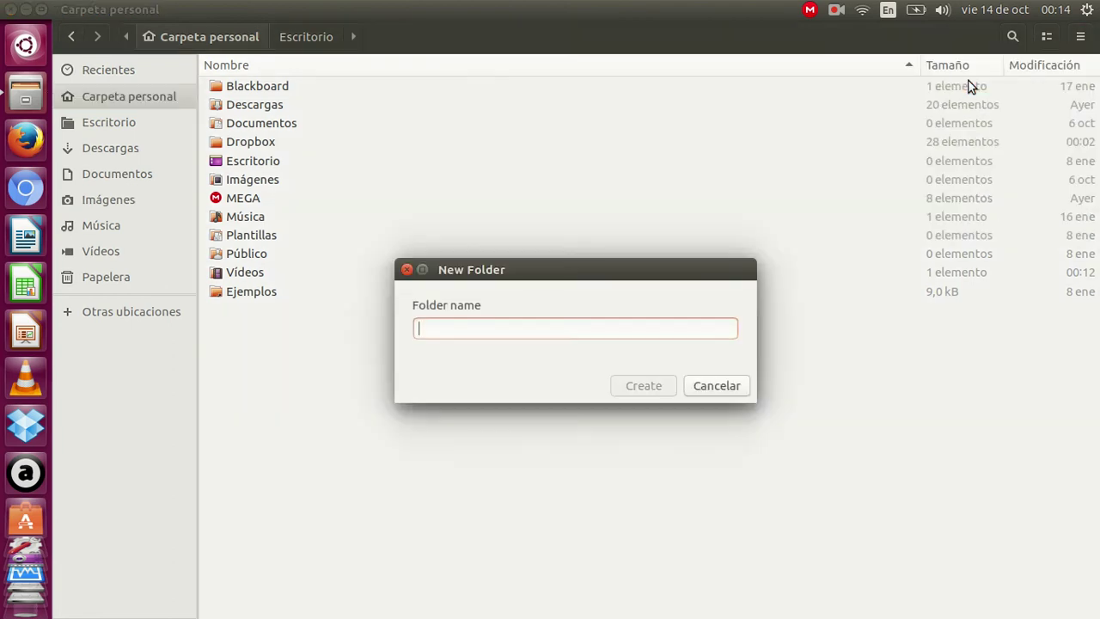
type("Nuevo")
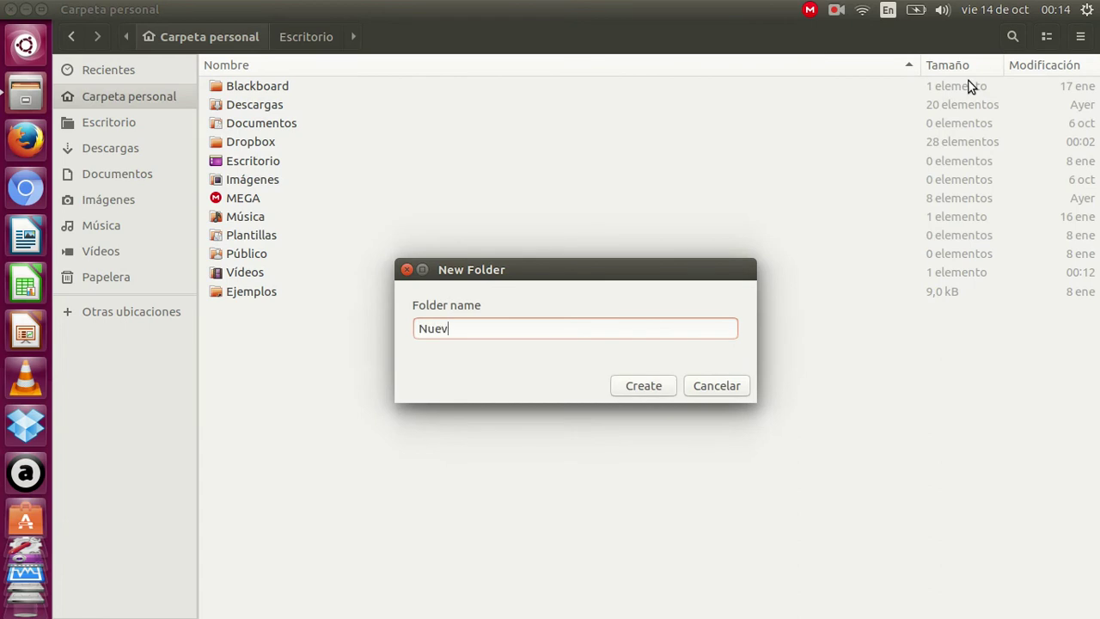
key("Return")
left_click(506, 405)
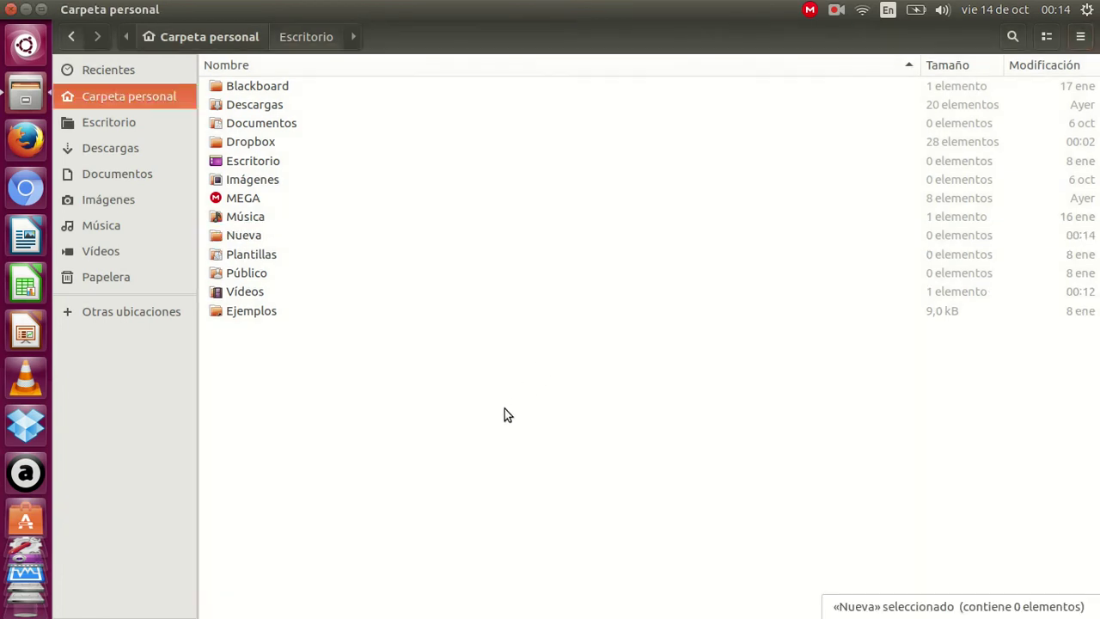
left_click(250, 235)
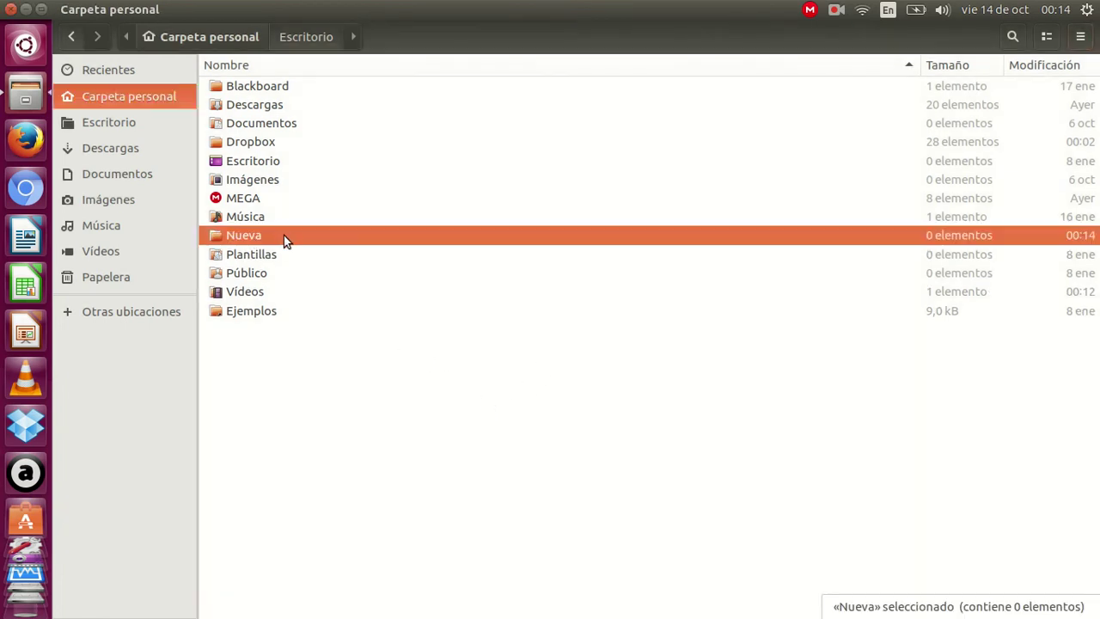
right_click(315, 348)
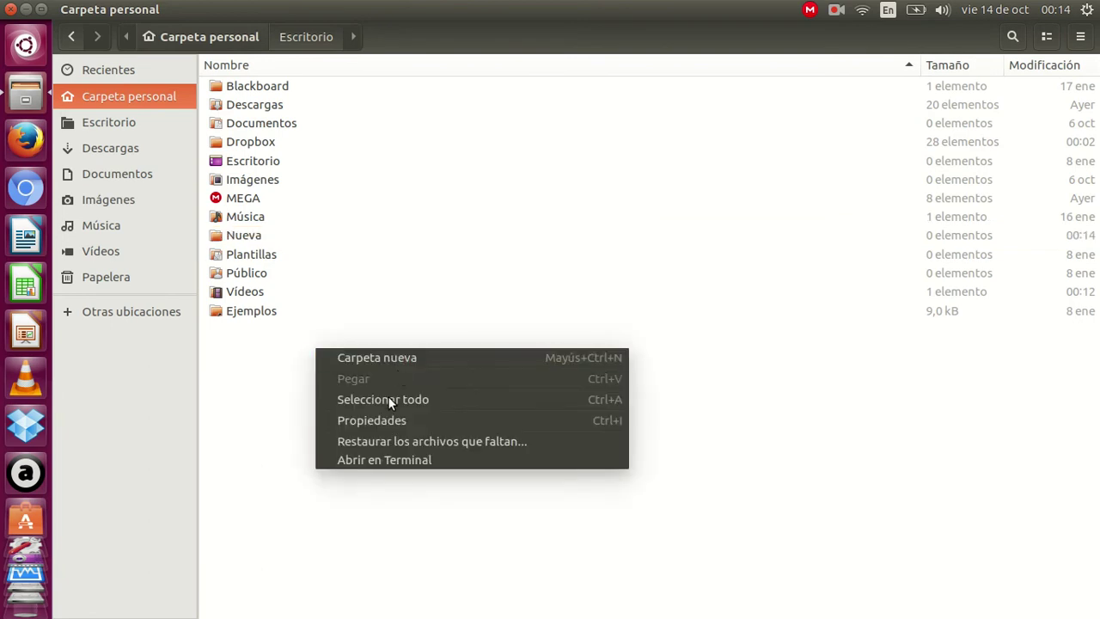
left_click(261, 393)
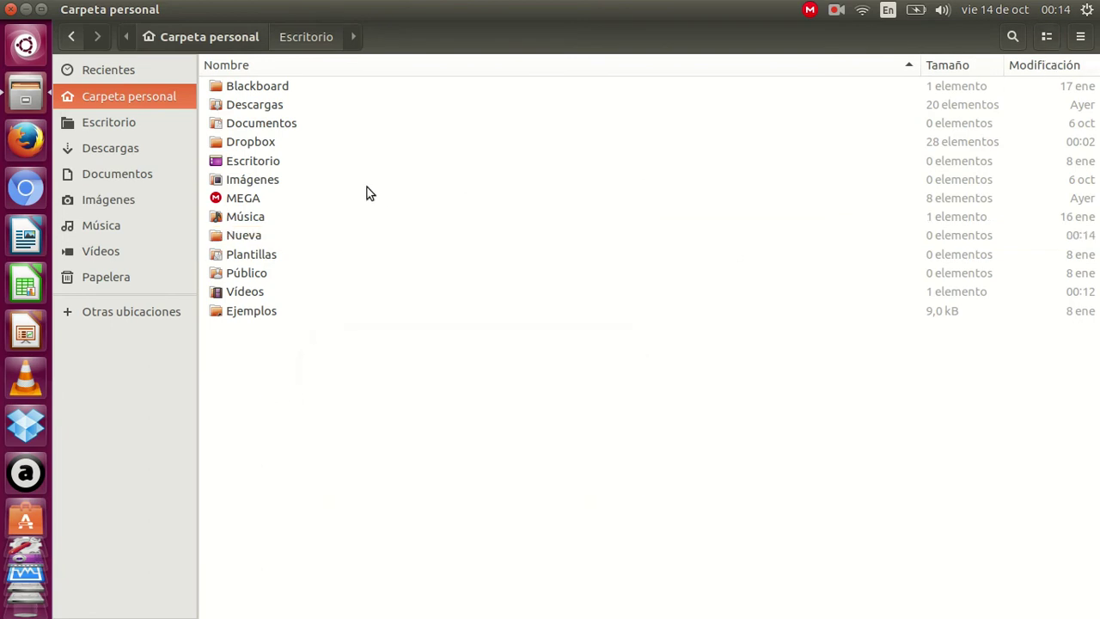
left_click(246, 123)
left_click(245, 142)
left_click(244, 180)
left_click(245, 217)
left_click(247, 274)
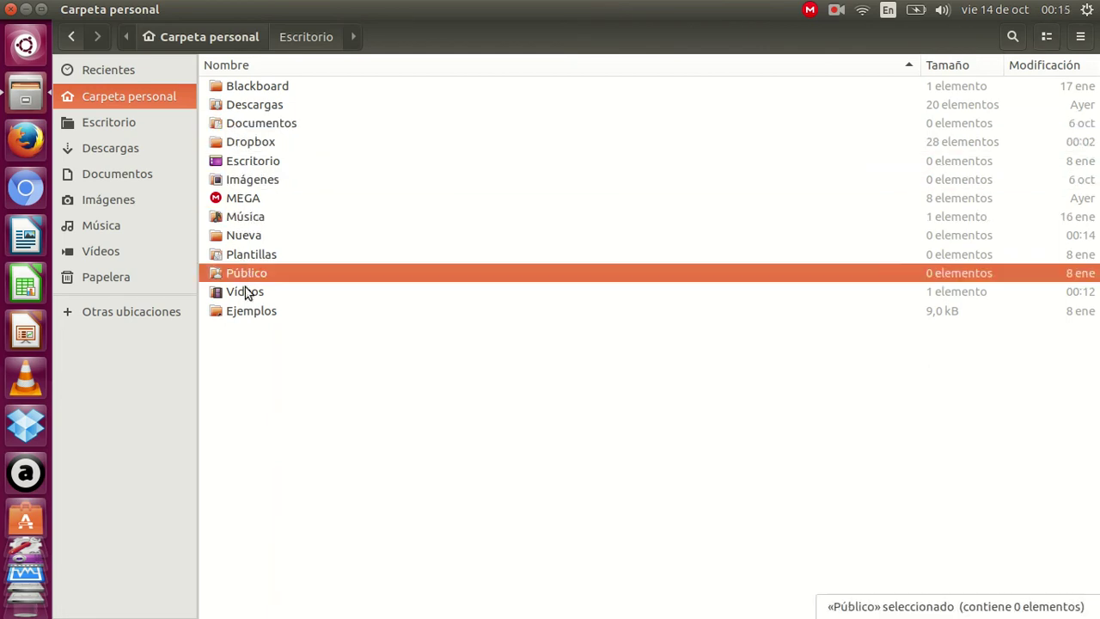
- Alternate Carpeta personal between icon view and list view, ending in icon view
left_click(1047, 36)
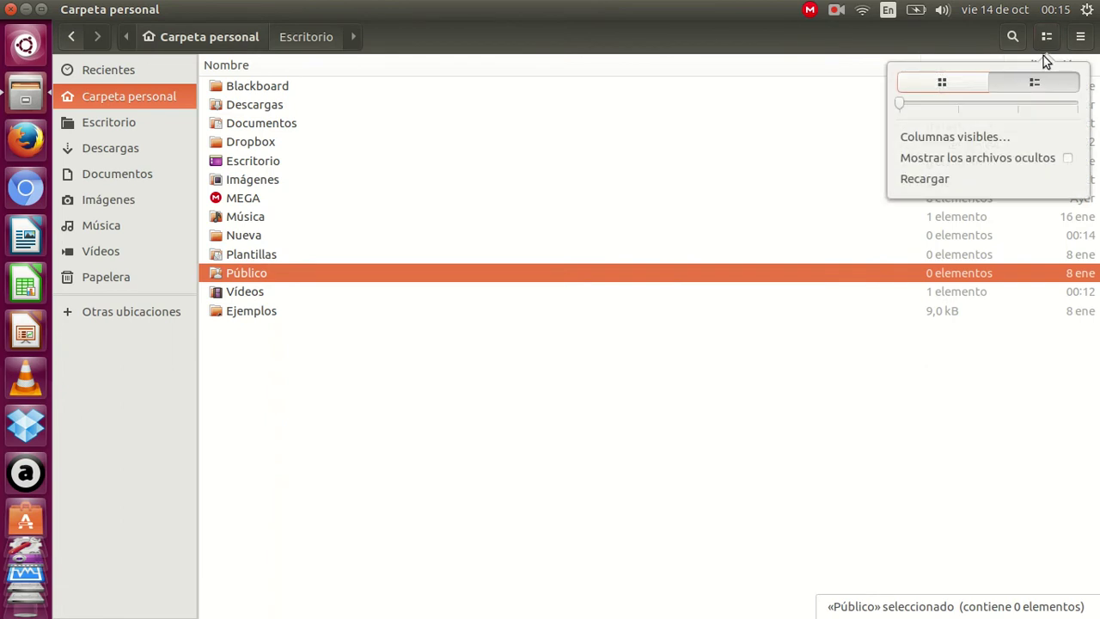
left_click(953, 88)
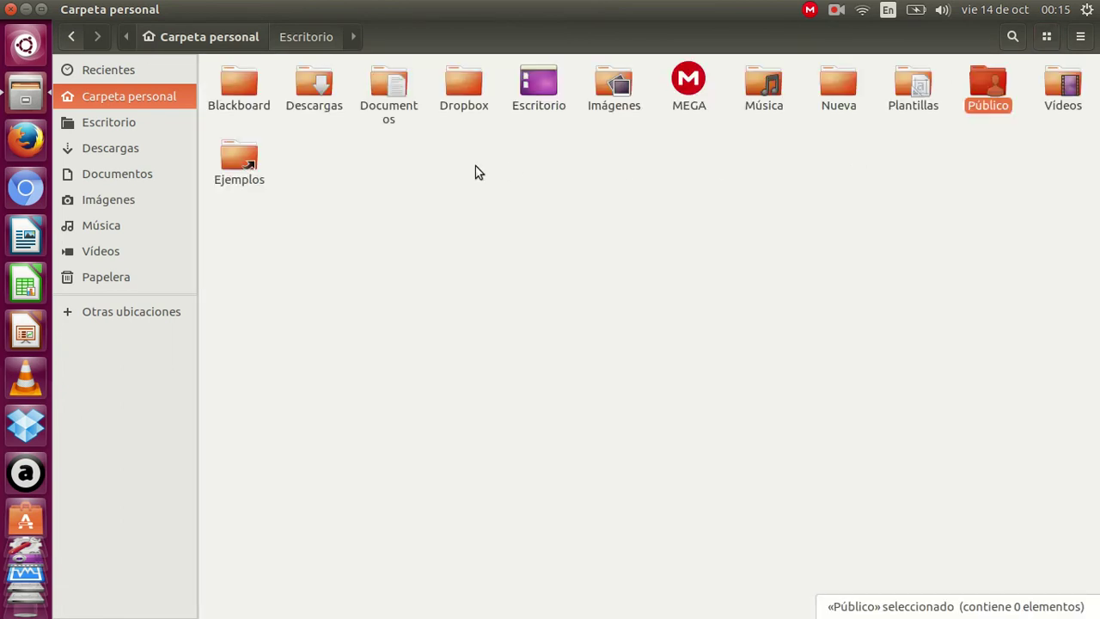
left_click(1046, 38)
left_click(1044, 84)
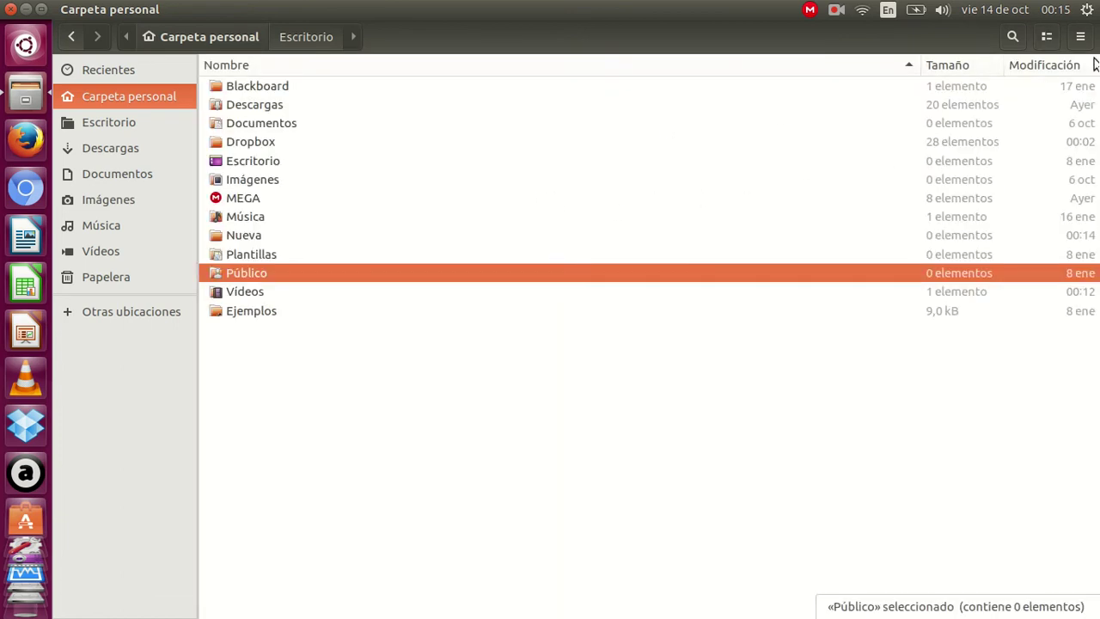
left_click(1048, 38)
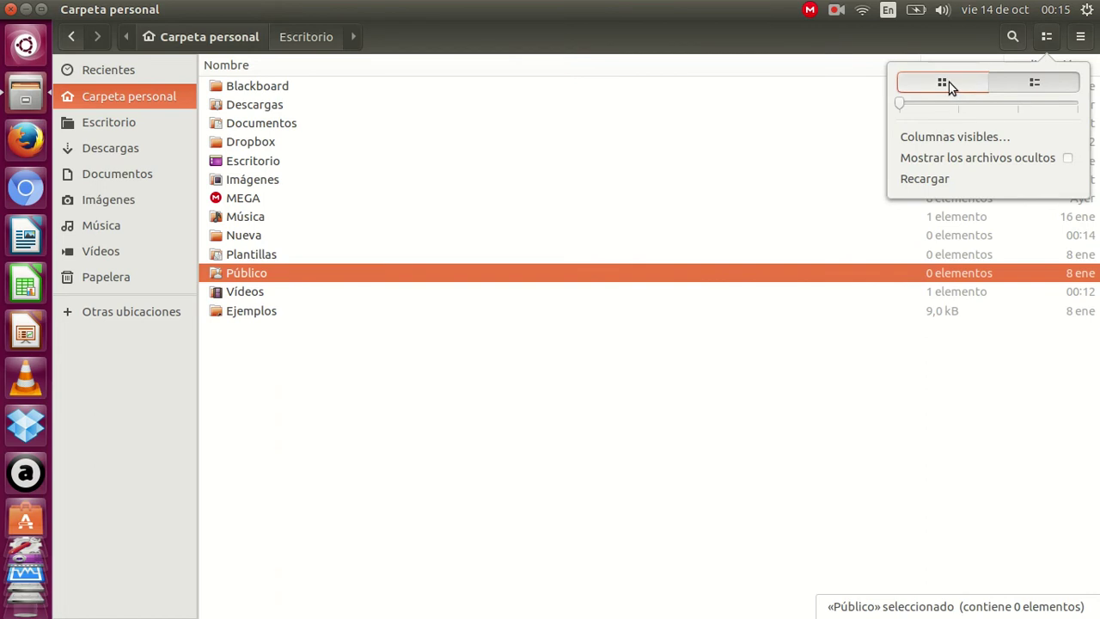
left_click(952, 86)
- Enlarge the folder icons to the maximum size and return Carpeta personal to list view
left_click(1047, 37)
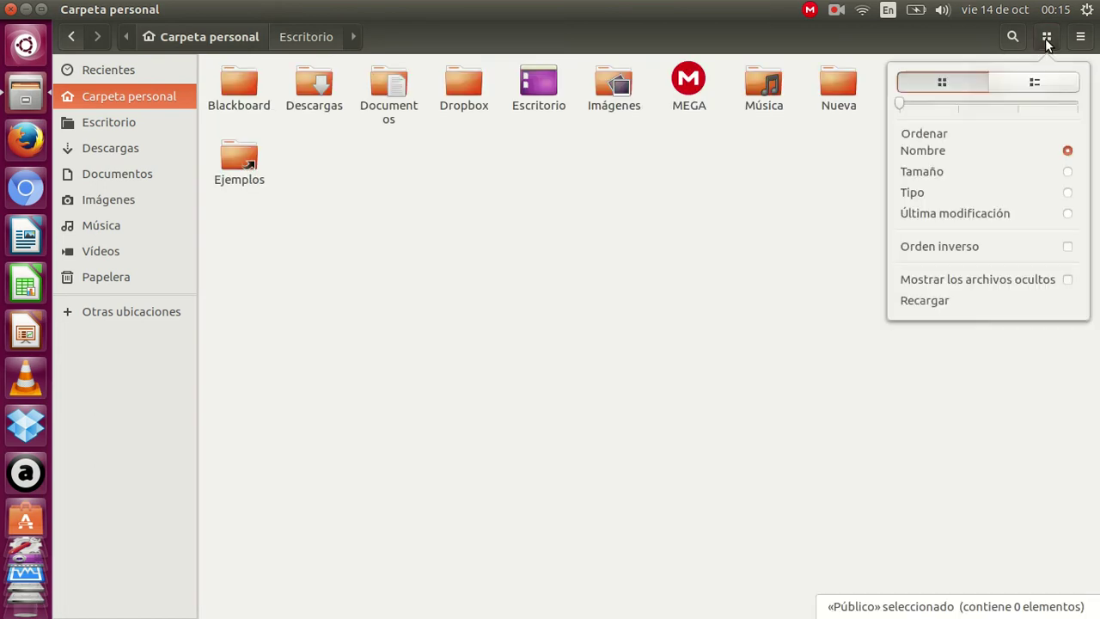
left_click_drag(900, 105, 1068, 113)
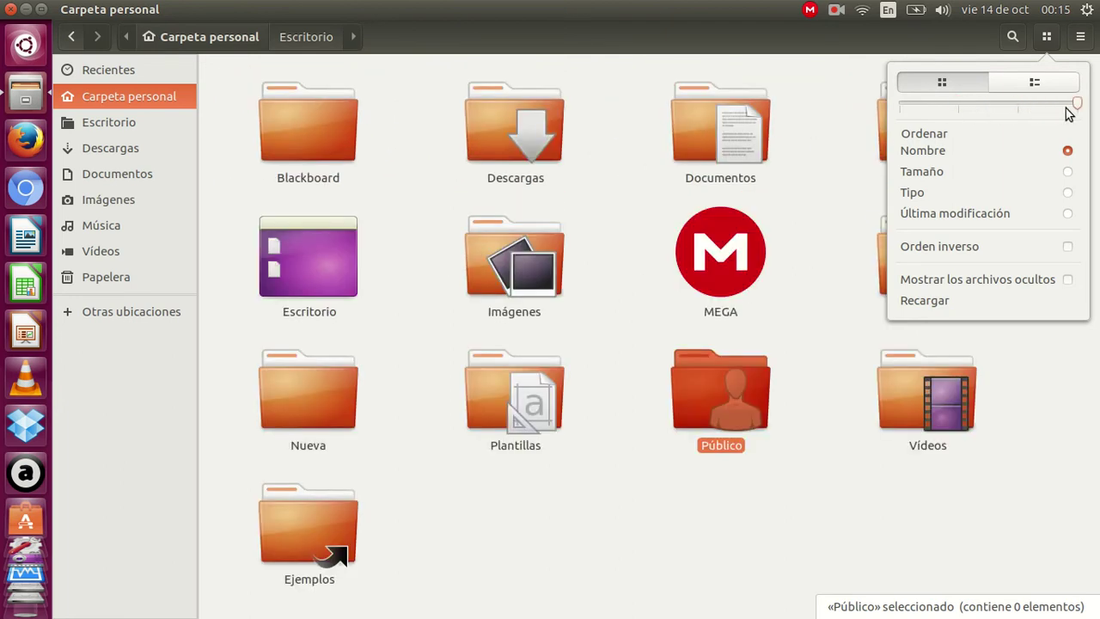
mouse_move(1068, 113)
left_mouse_down()
mouse_move(964, 111)
mouse_move(1052, 119)
left_mouse_up()
left_click(1037, 83)
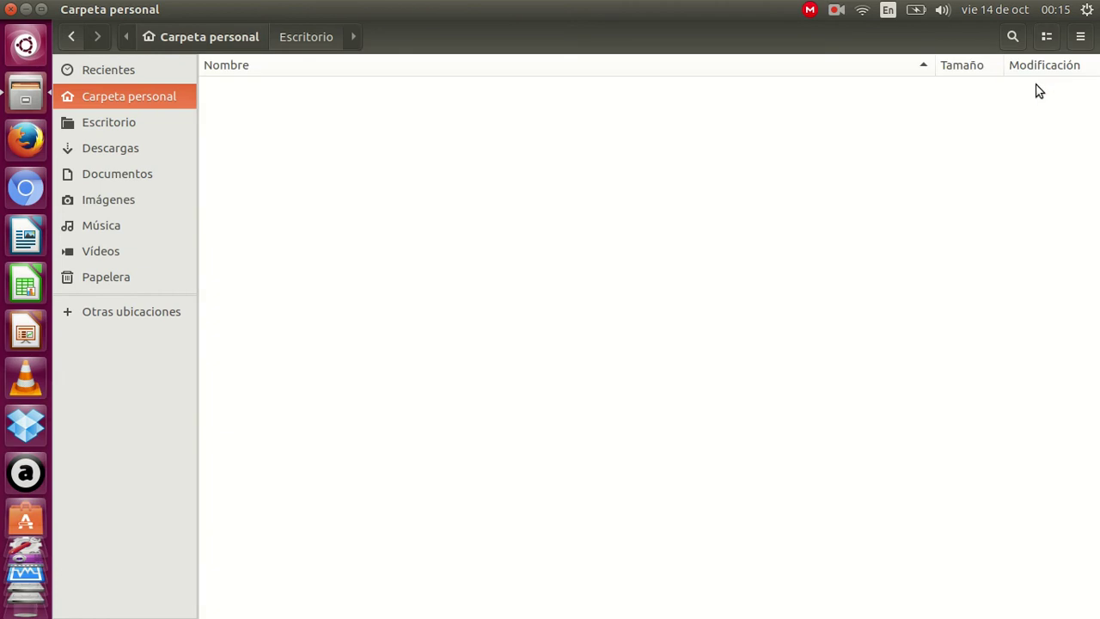
- Enlarge the list icons in Carpeta personal to the maximum size and return them to the smallest size
left_click(1047, 39)
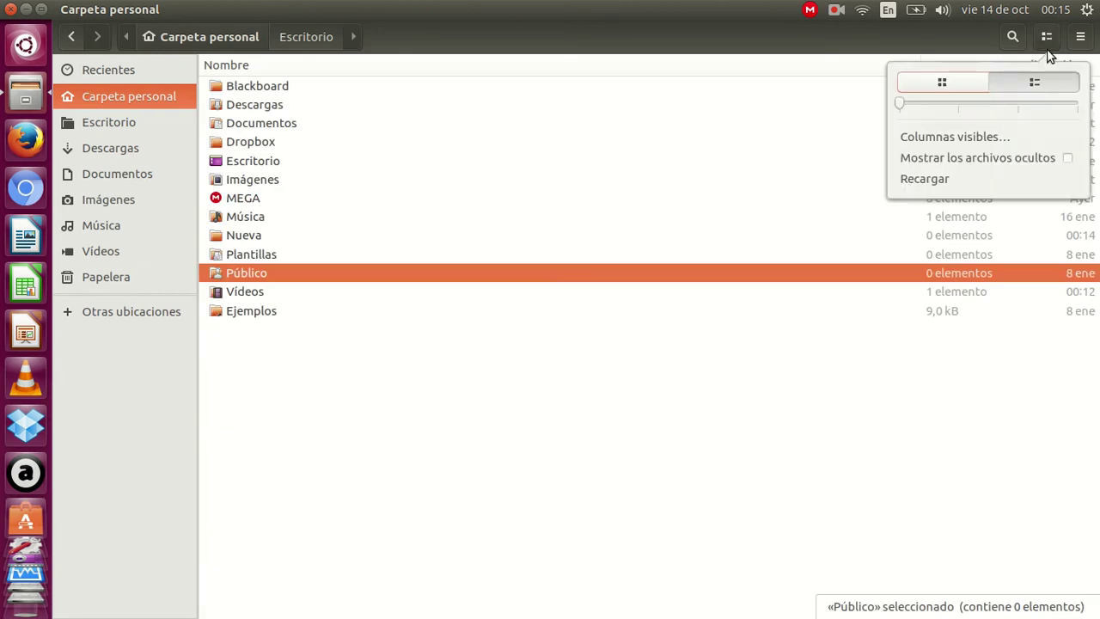
left_click_drag(902, 104, 959, 108)
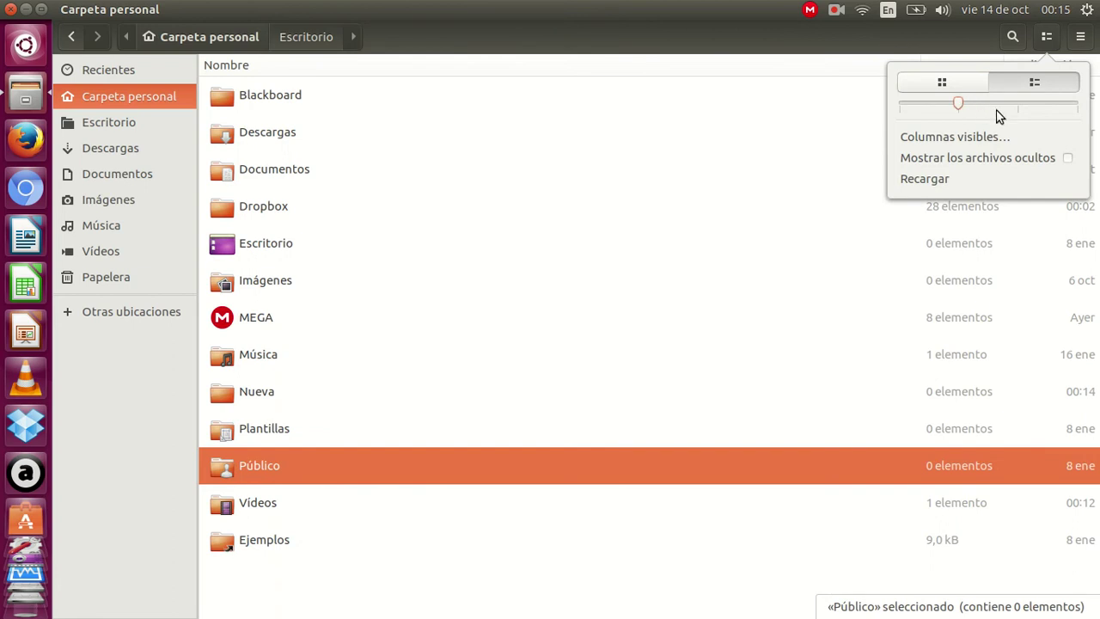
left_click(1071, 109)
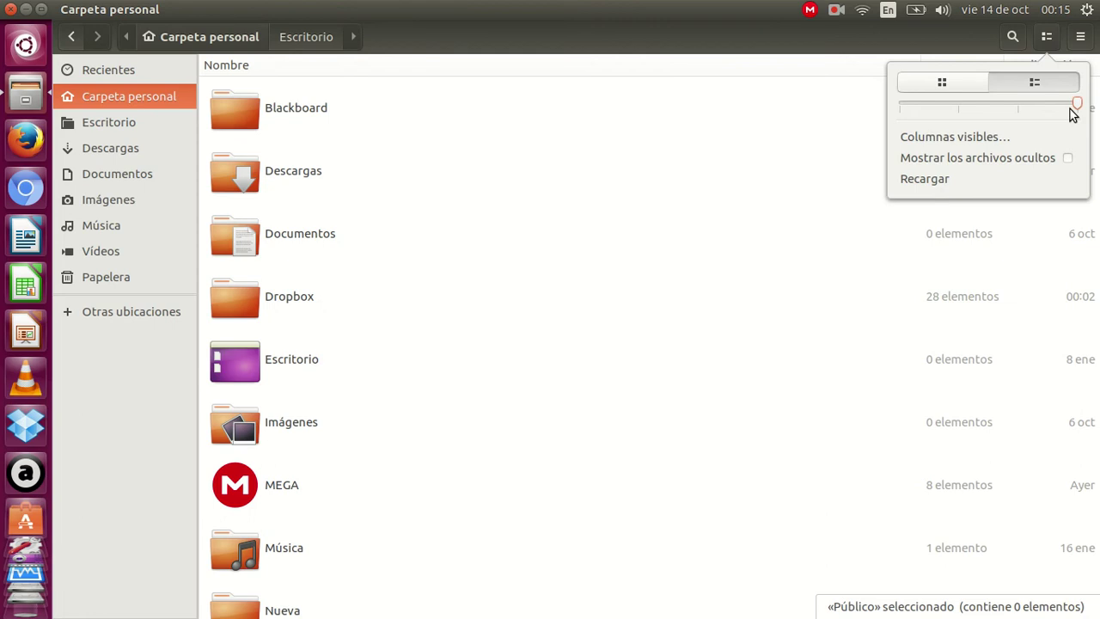
left_click_drag(1072, 115, 911, 108)
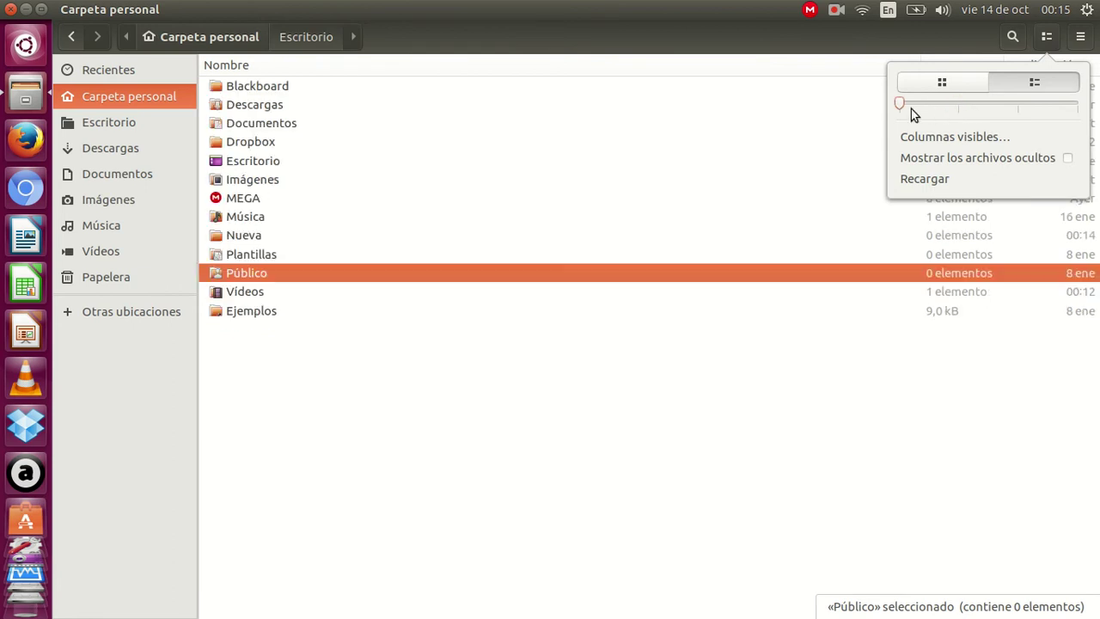
left_click(478, 318)
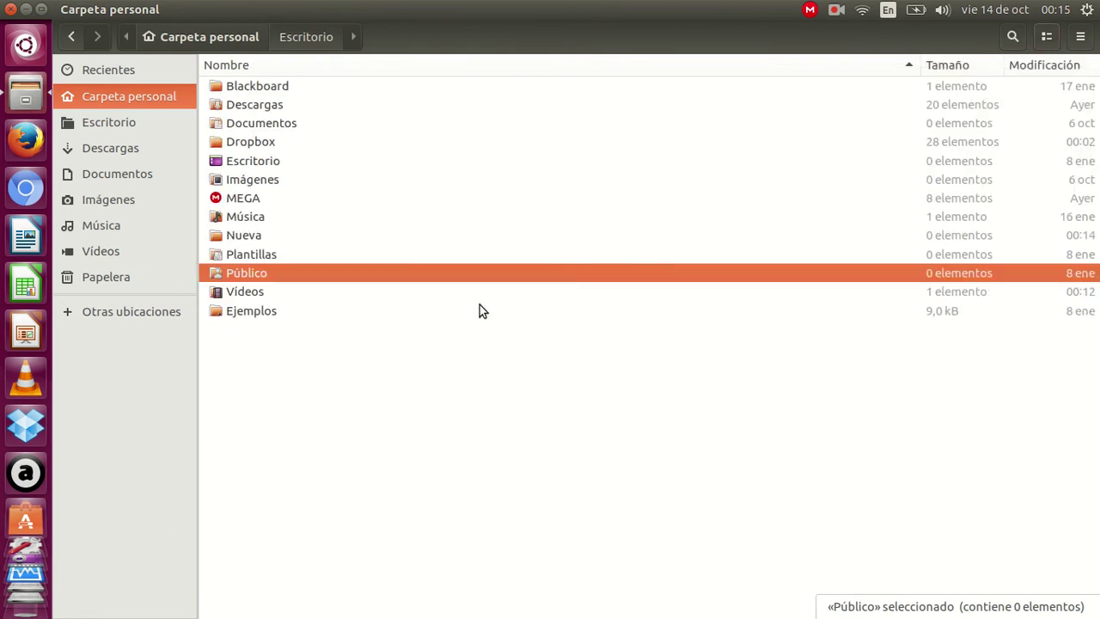
- Browse the Documentos, Imágenes and Descargas folders and return to Carpeta personal
left_click(112, 178)
left_click(116, 201)
left_click(118, 160)
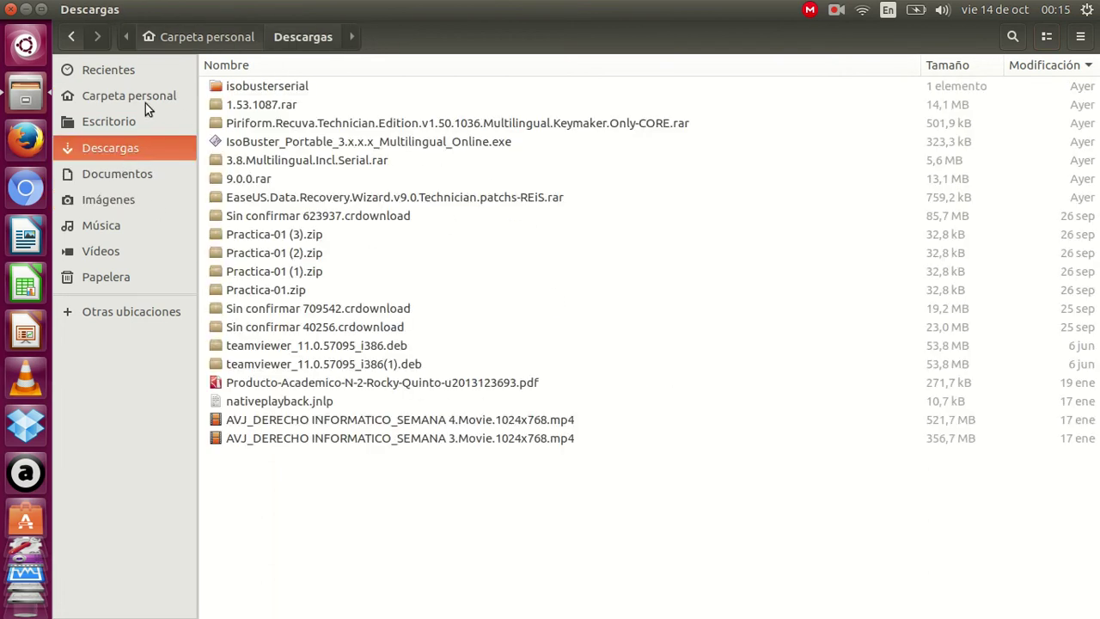
left_click(121, 98)
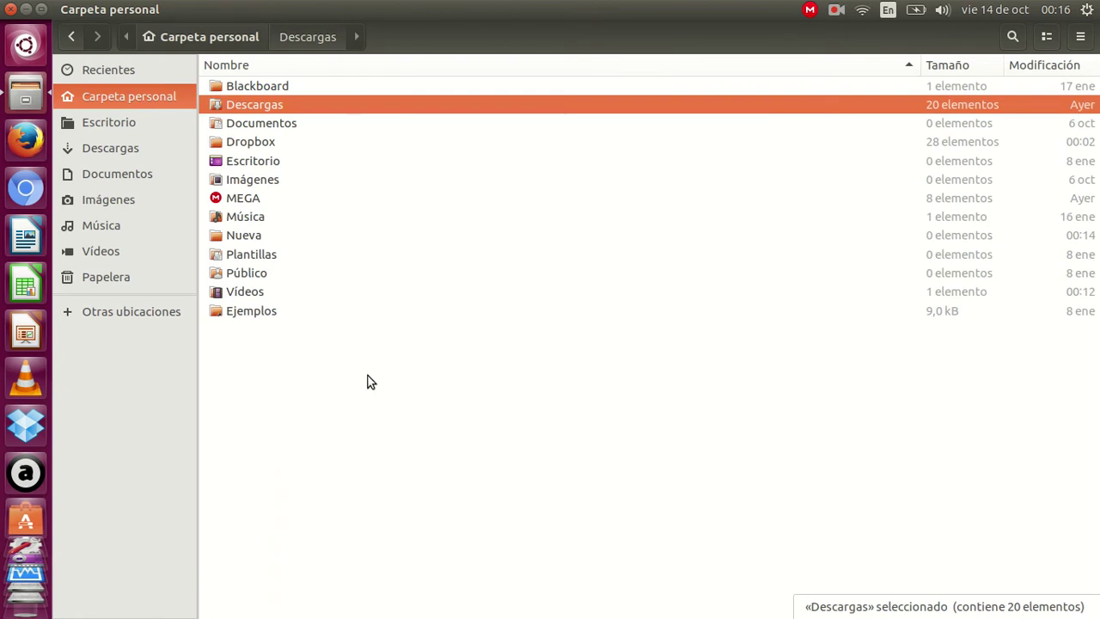
- Add the Tipo column to the visible columns of Carpeta personal and close the column settings
left_click(1081, 38)
left_click(1046, 38)
left_click(1046, 38)
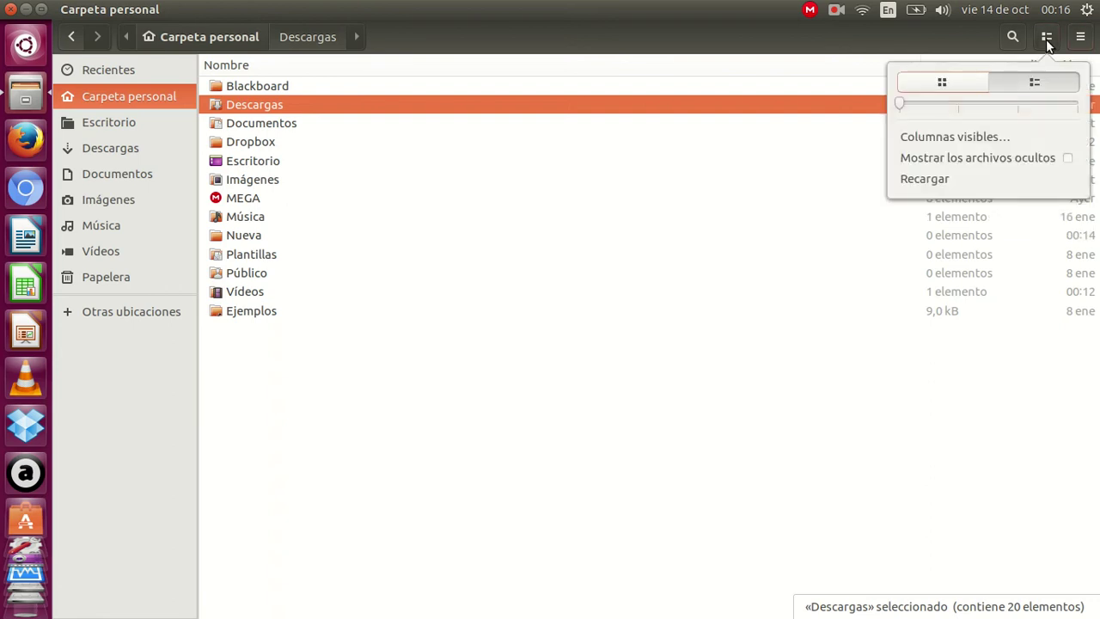
left_click(944, 142)
left_click_drag(656, 200, 677, 239)
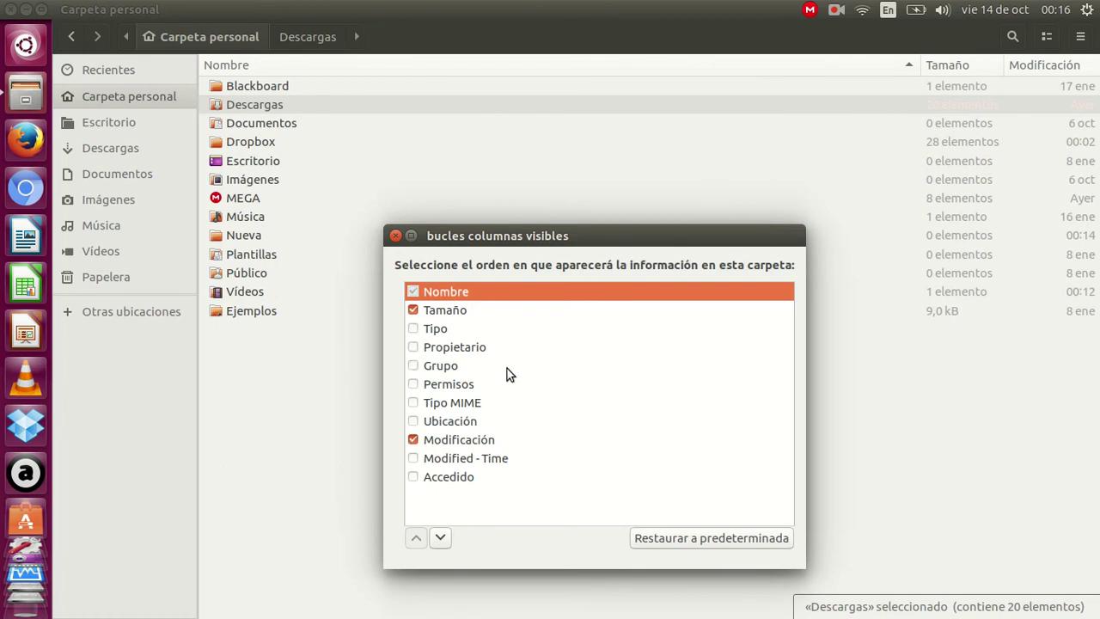
left_click(413, 330)
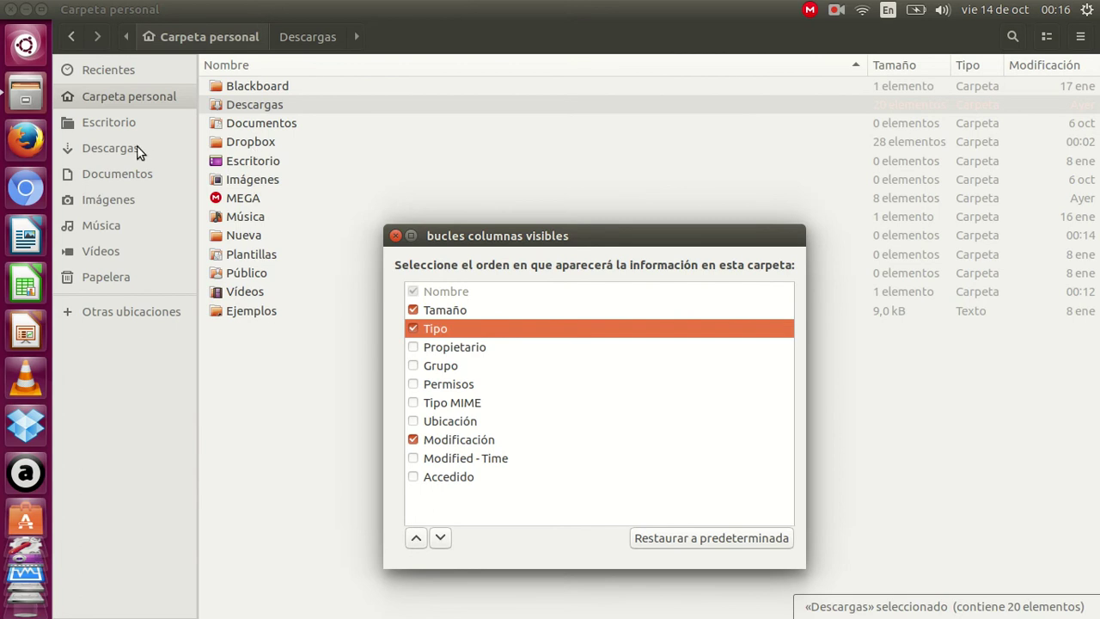
left_click(395, 235)
- Open Descargas, add the Tipo column to its visible columns and close the column settings
left_click(112, 177)
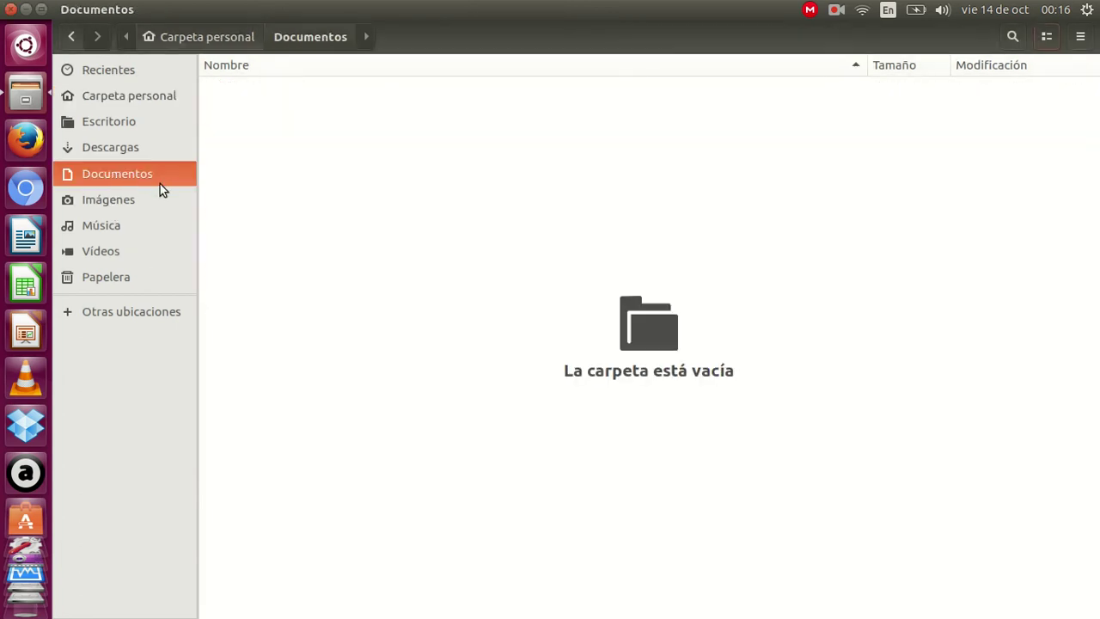
left_click(103, 150)
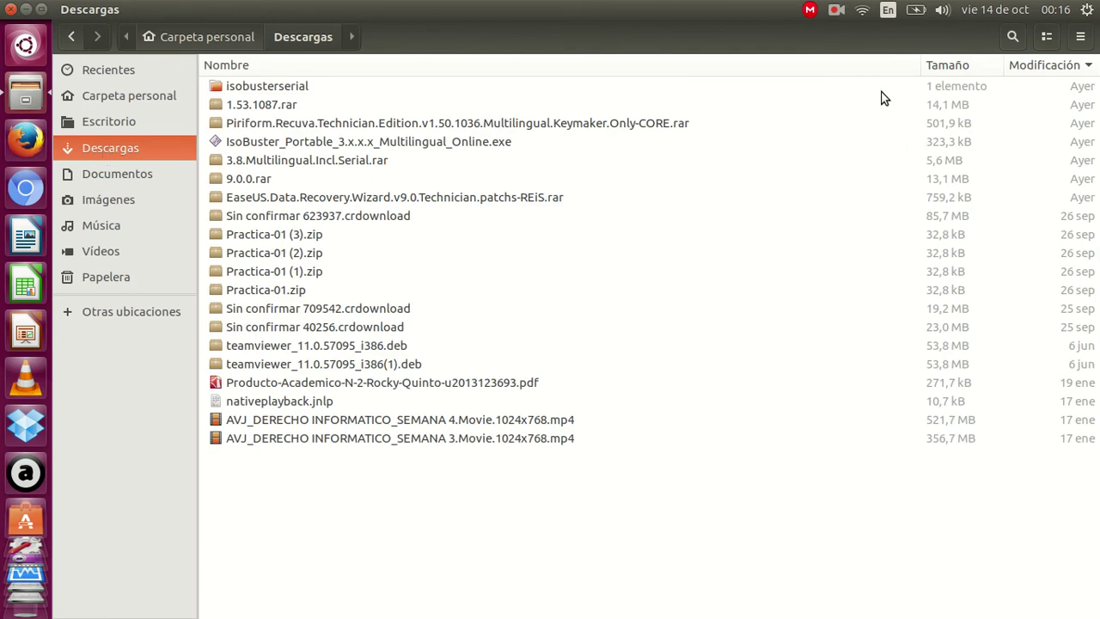
left_click(1048, 38)
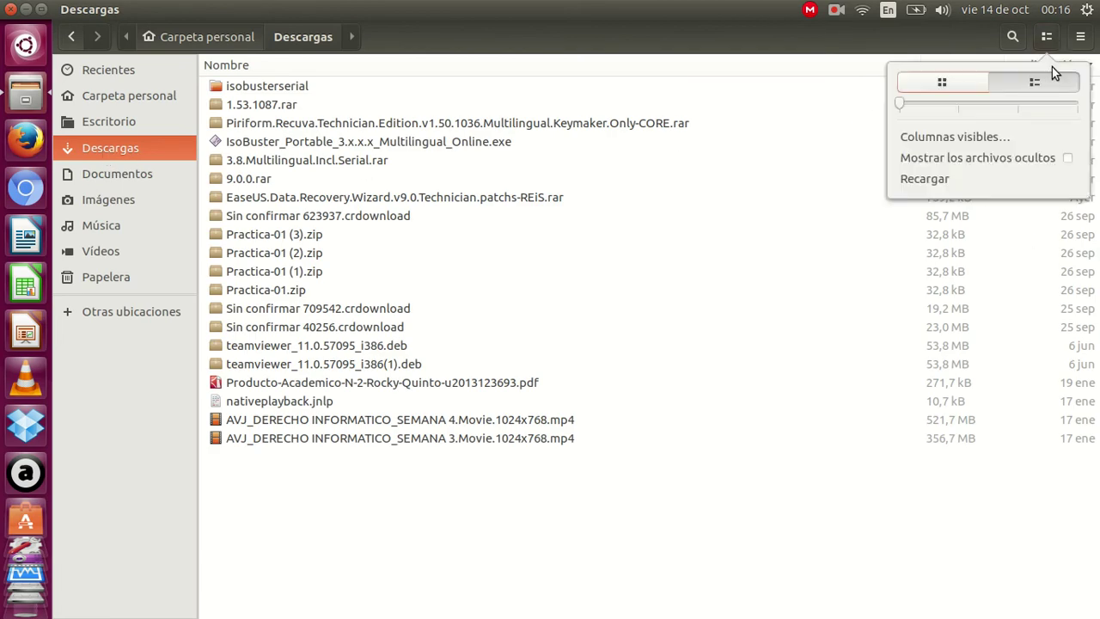
left_click(962, 140)
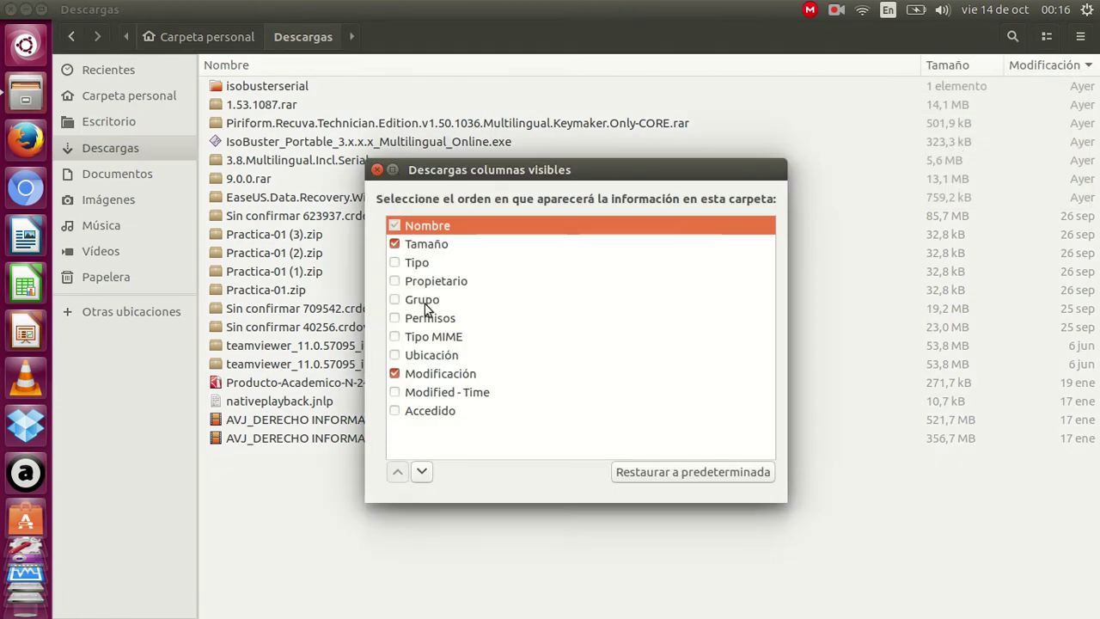
left_click(398, 262)
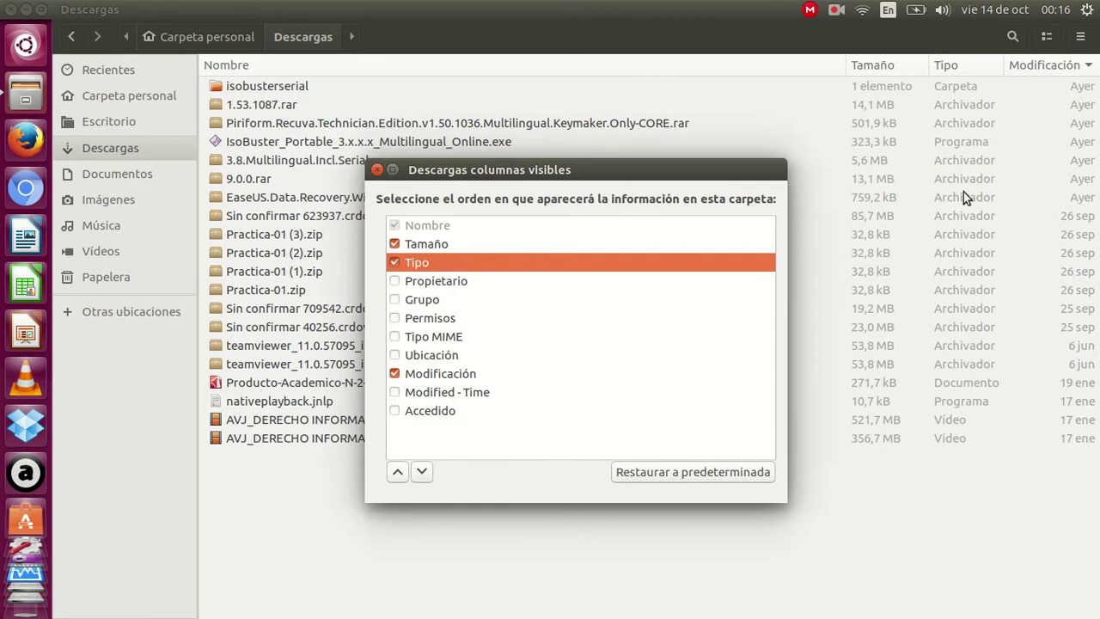
left_click_drag(646, 172, 699, 546)
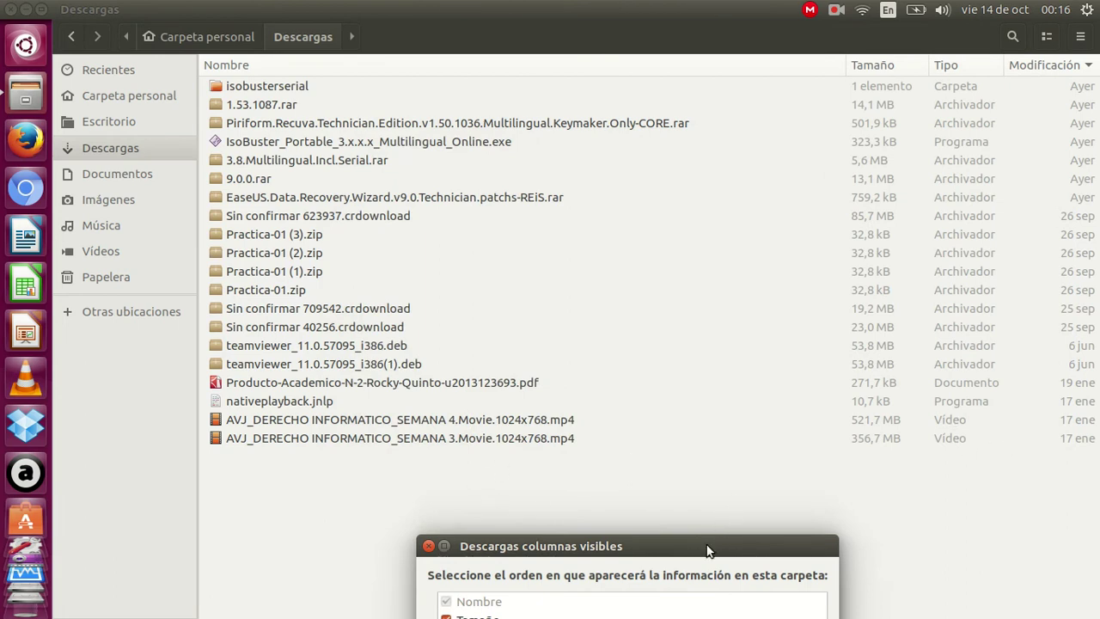
left_click_drag(706, 550, 672, 220)
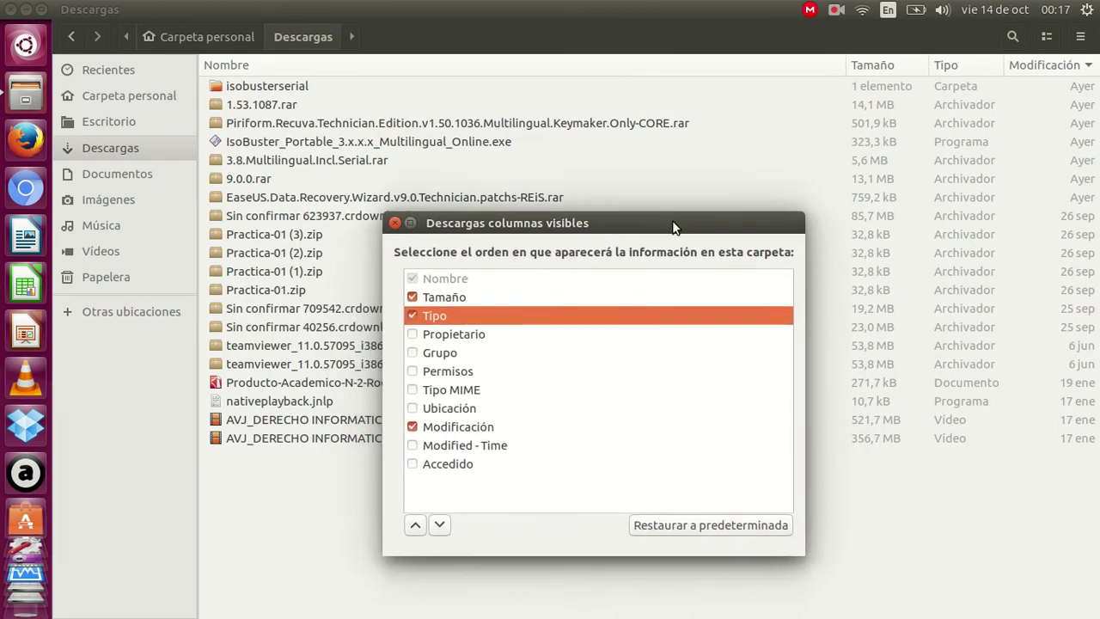
left_click(395, 224)
- Check the columns in Escritorio, Descargas and Carpeta personal, and look over the view options
left_click(104, 130)
left_click(100, 149)
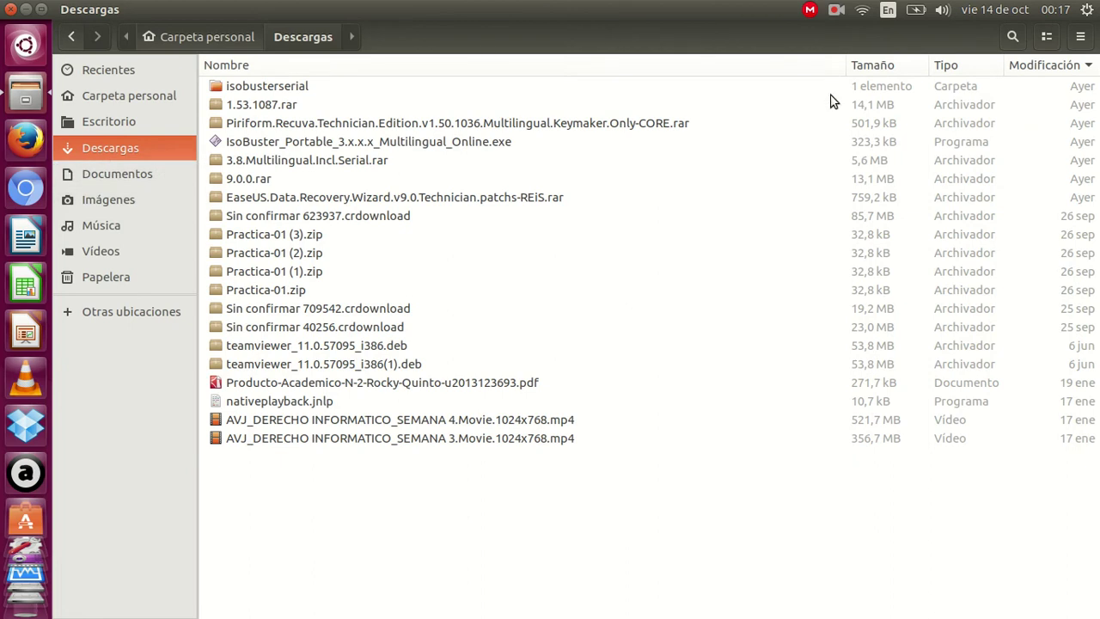
left_click(203, 39)
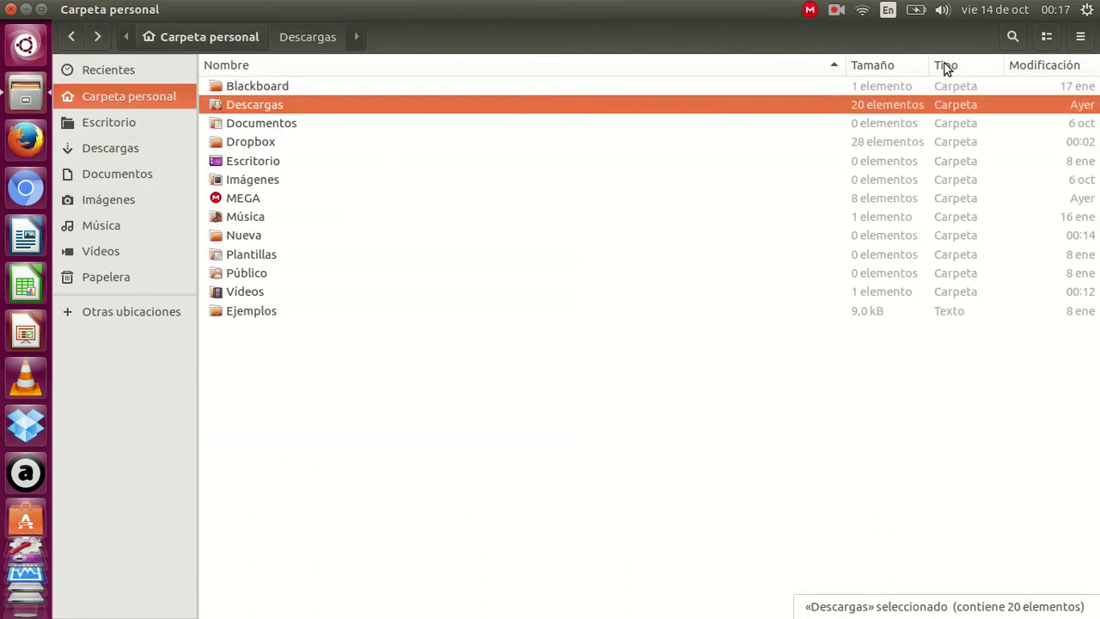
left_click(1046, 36)
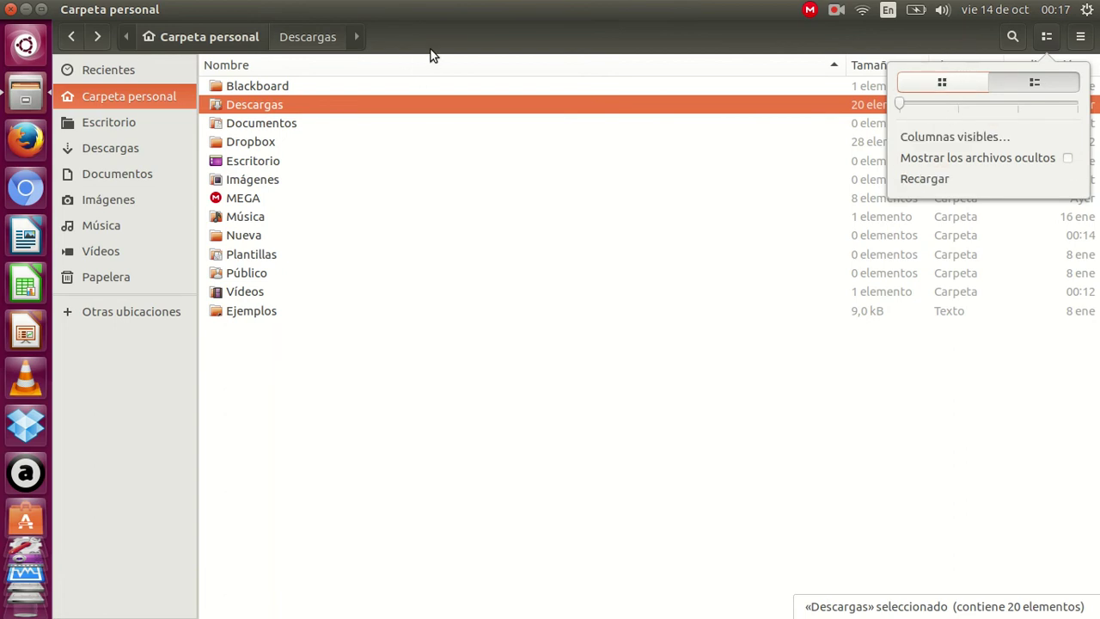
left_click(455, 44)
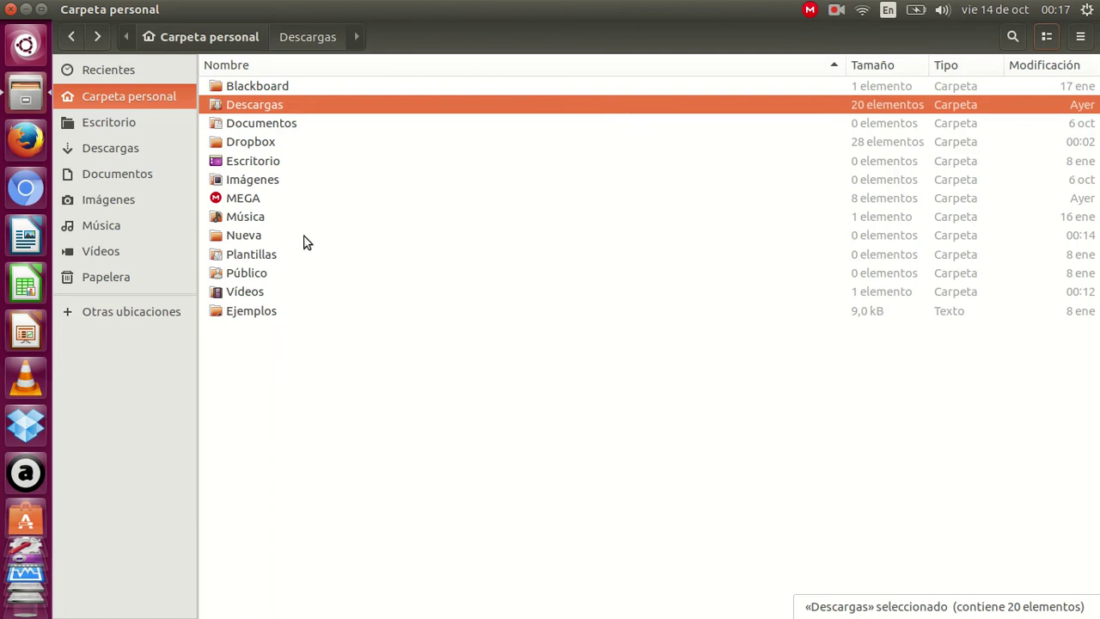
- Select Dropbox, Documentos and Descargas in turn, and visit Escritorio before returning to Carpeta personal
left_click(250, 141)
left_click(252, 124)
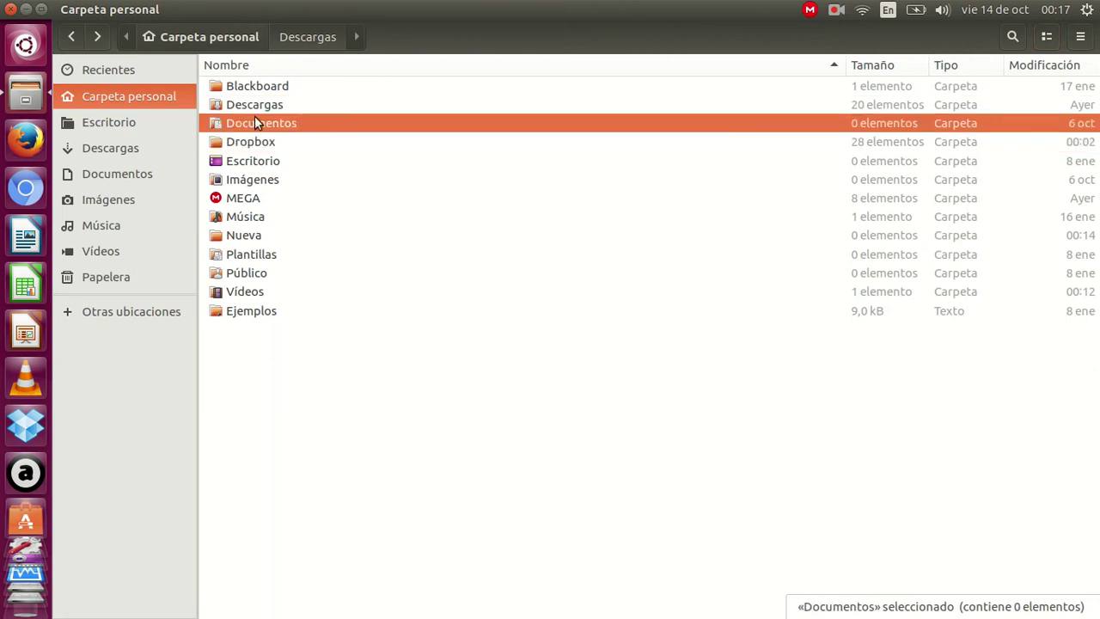
left_click(259, 106)
left_click(121, 126)
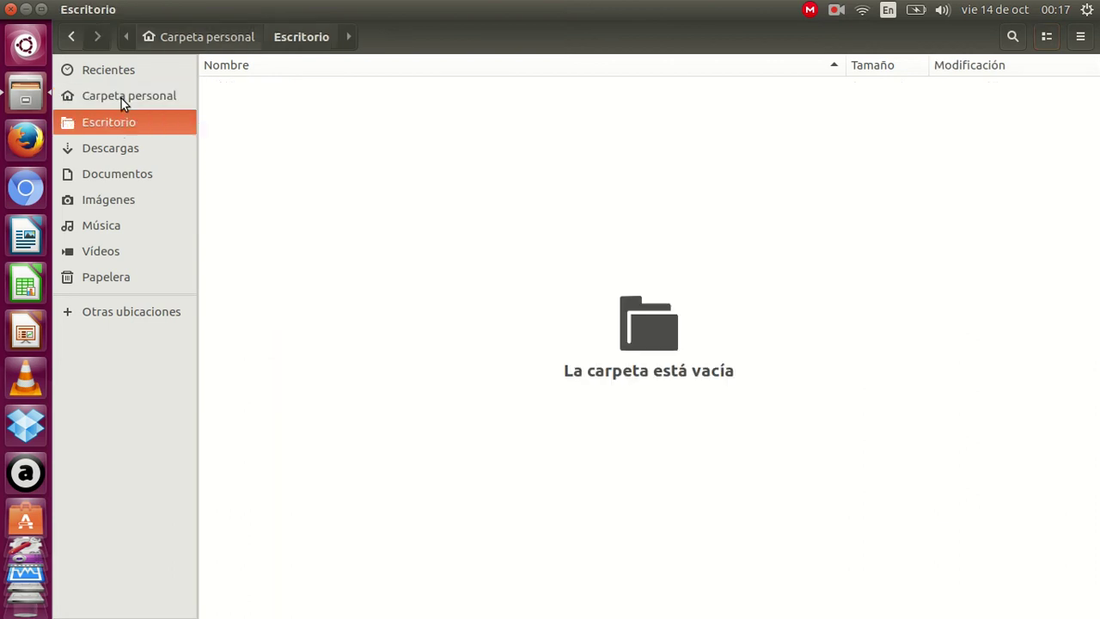
left_click(121, 98)
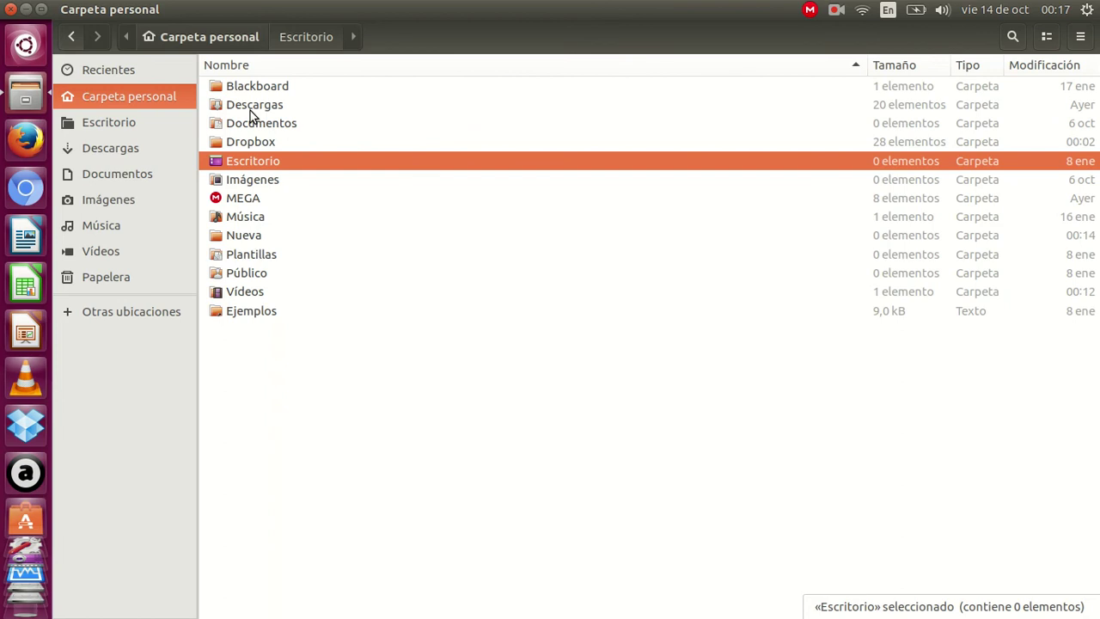
left_click_drag(266, 143, 247, 198)
left_click(1081, 37)
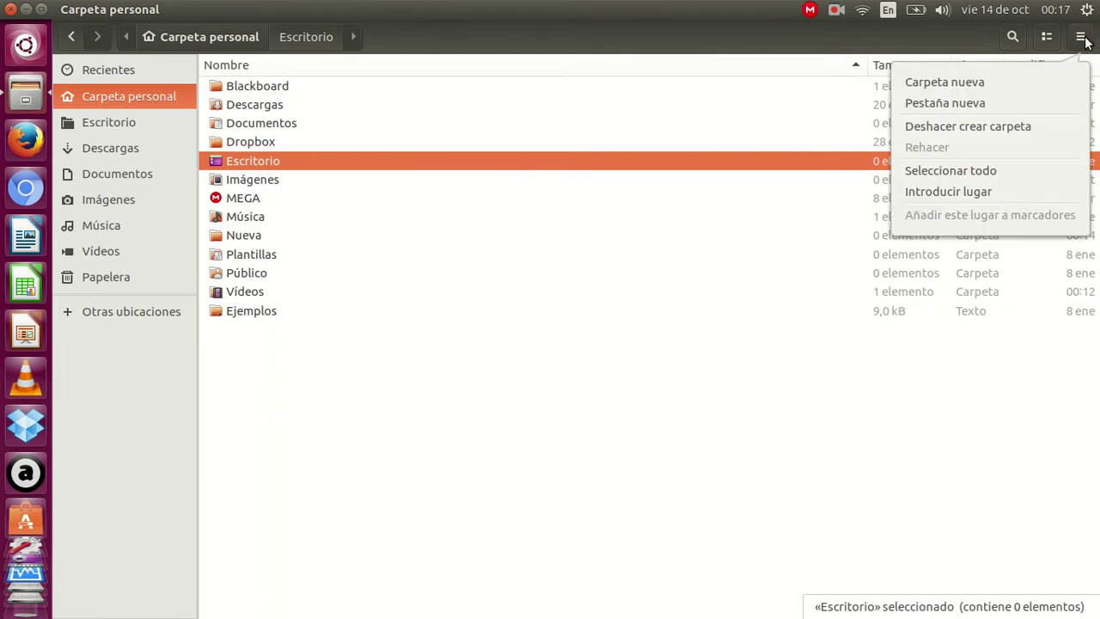
left_click(493, 39)
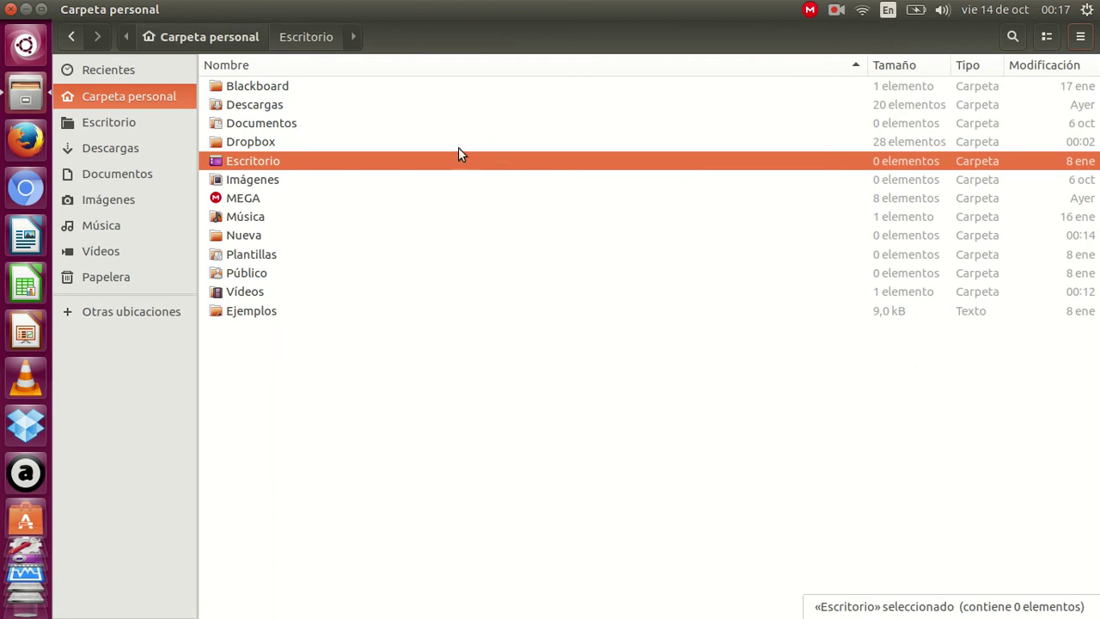
- Close the file manager and open Software de Ubuntu in a maximized window
left_click(11, 9)
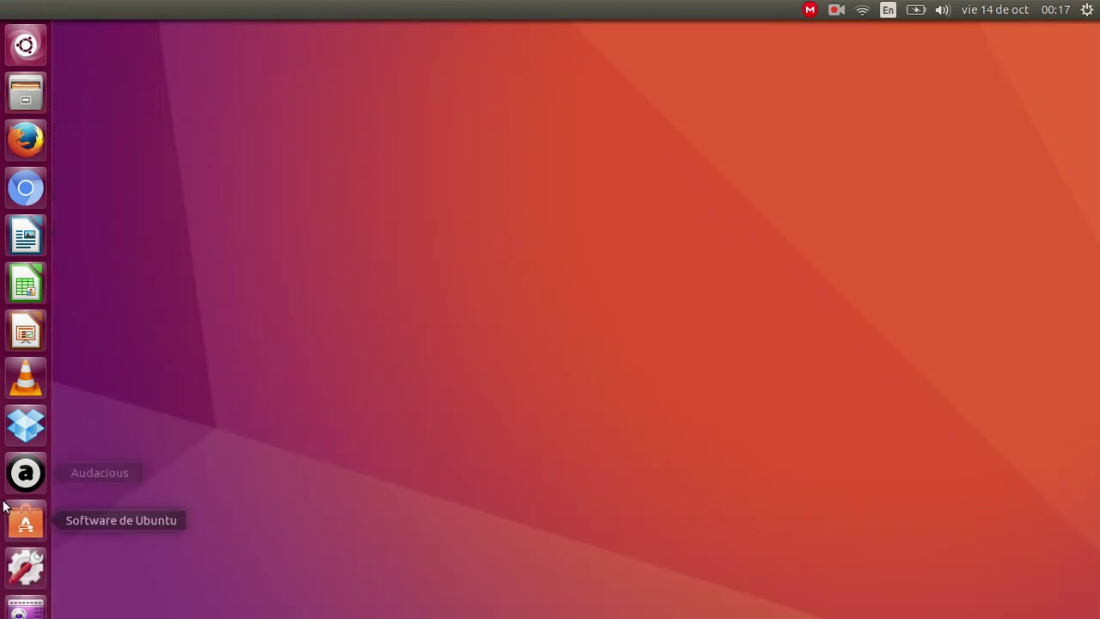
left_click(25, 523)
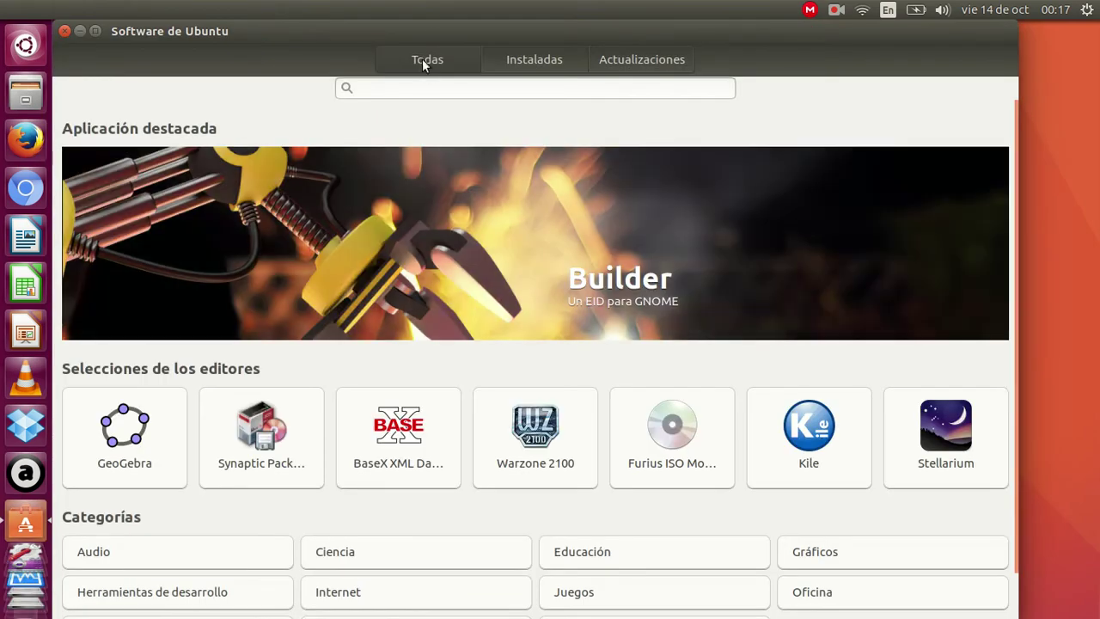
double_click(434, 29)
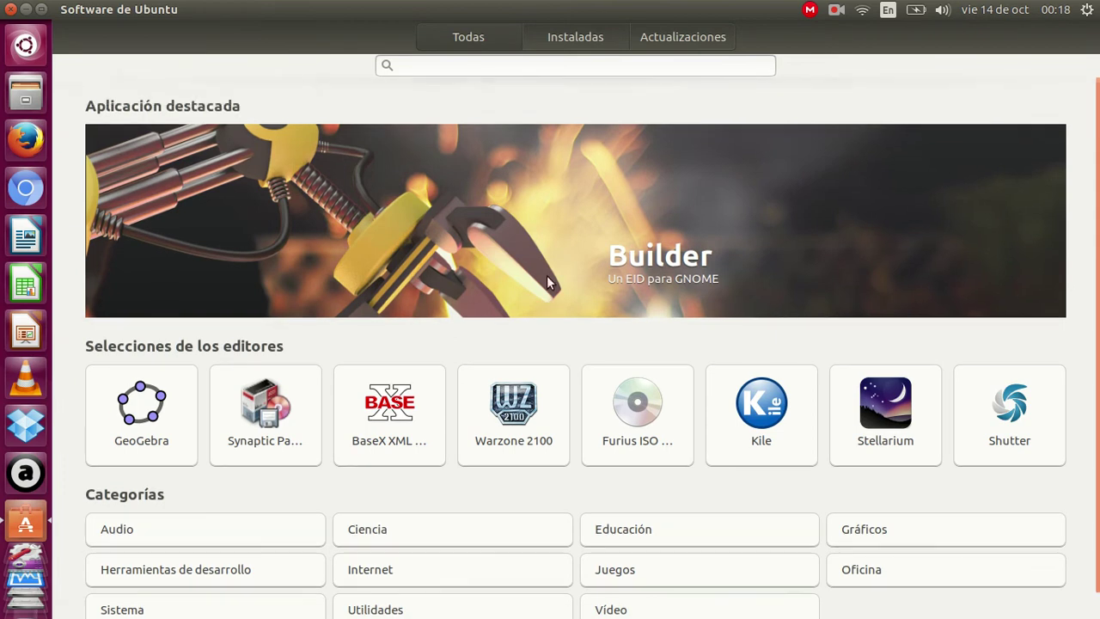
- Open the page of the Notas application in the Utilidades category
scroll(453, 365, "down", 1)
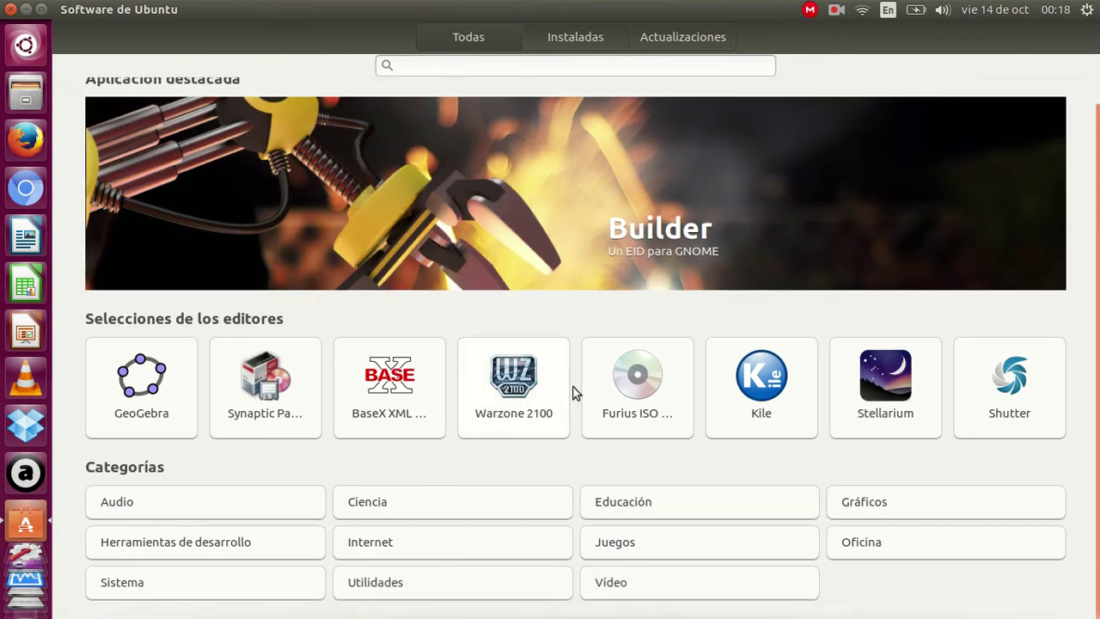
left_click(460, 589)
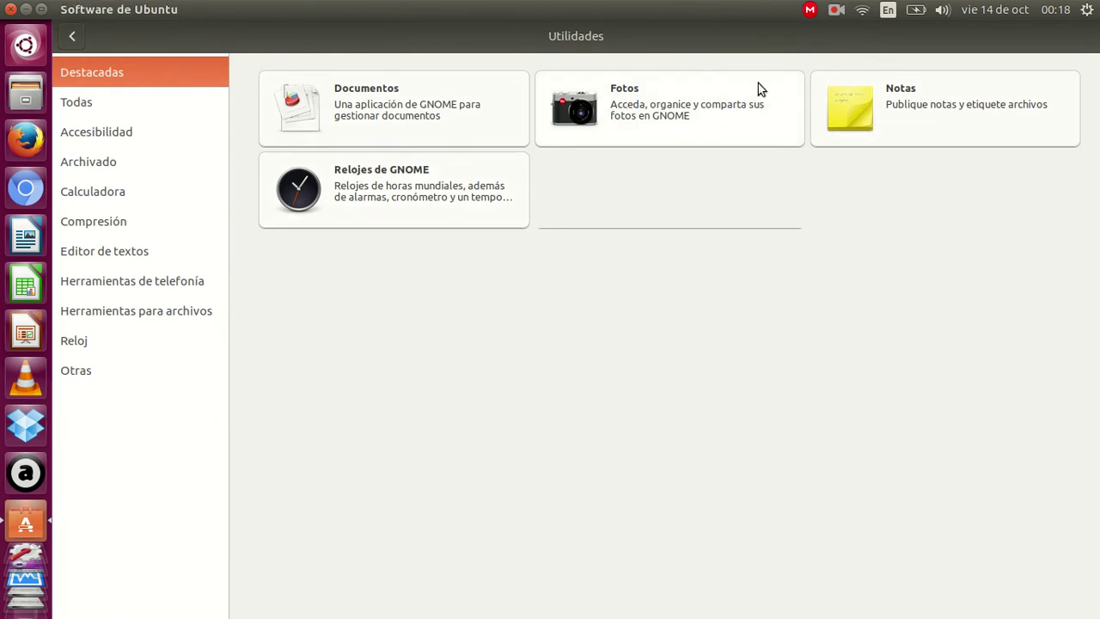
left_click(847, 113)
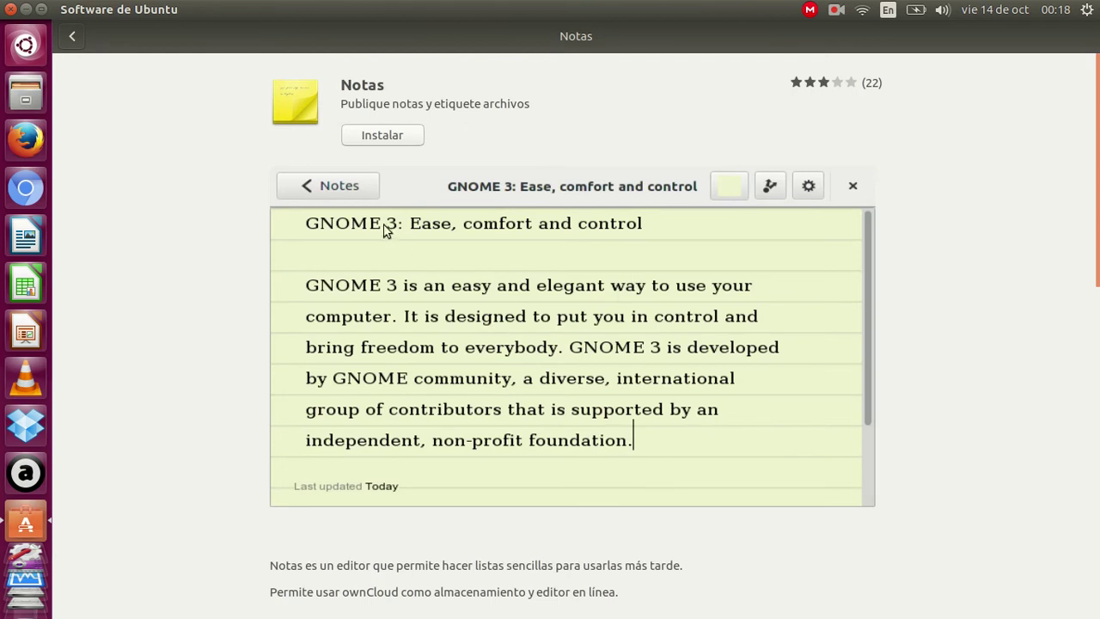
- Install the Notas application from its page, authorizing the installation with the account password
left_click(387, 136)
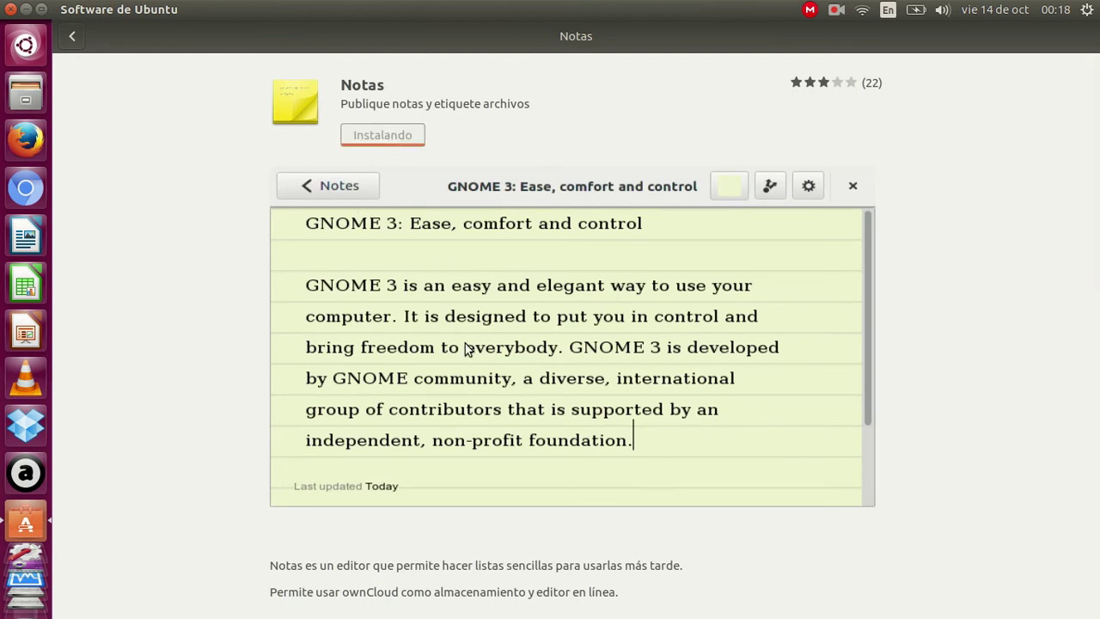
scroll(465, 343, "down", 5)
scroll(465, 342, "up", 5)
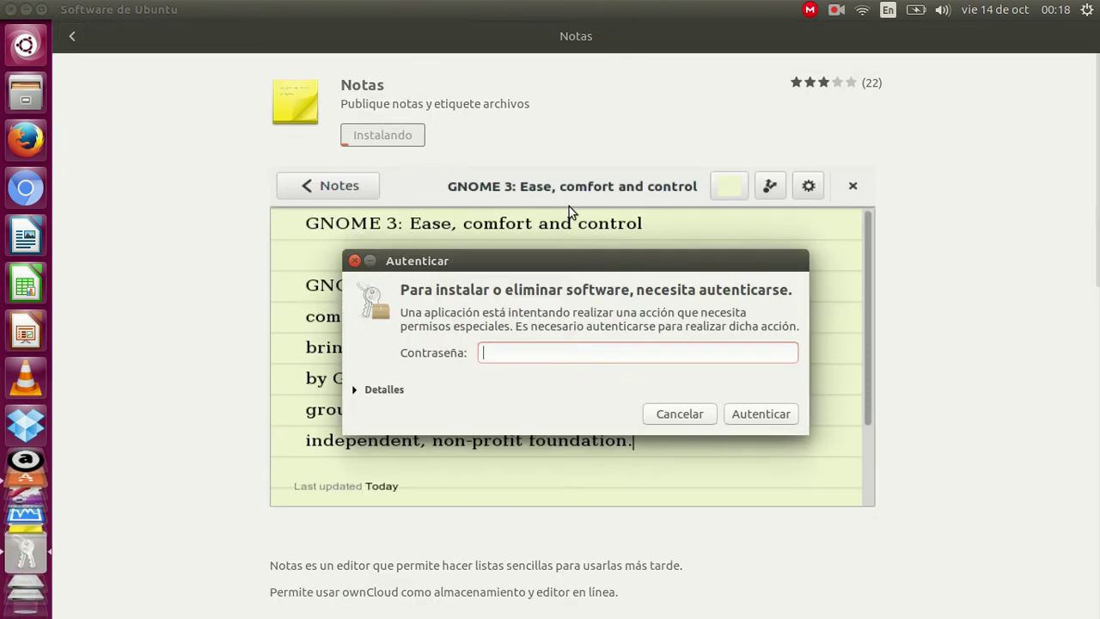
type("********")
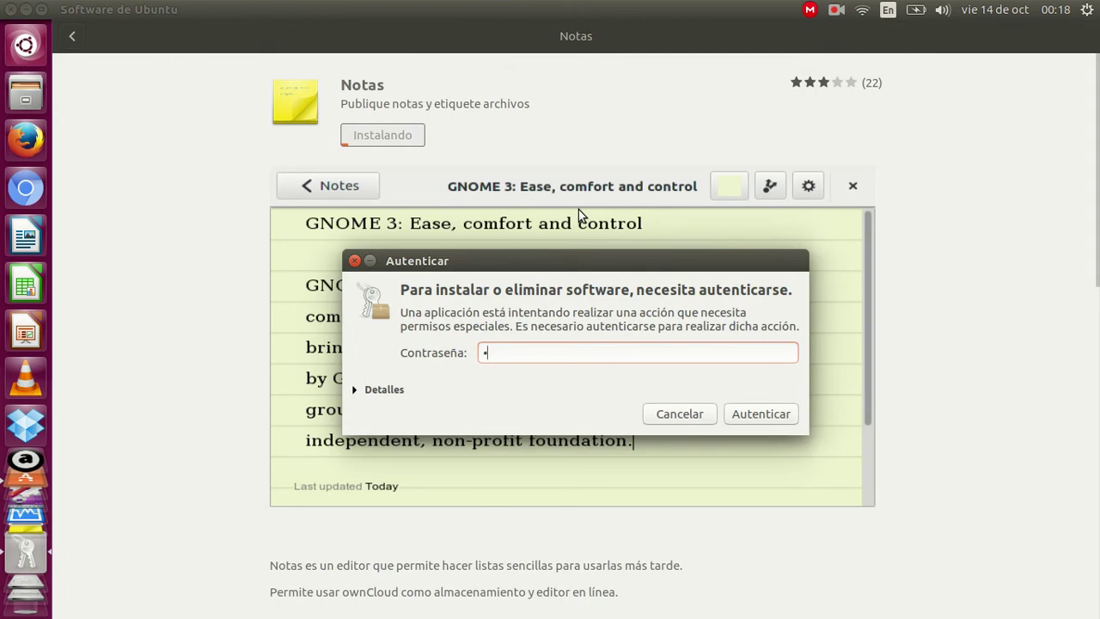
key("Return")
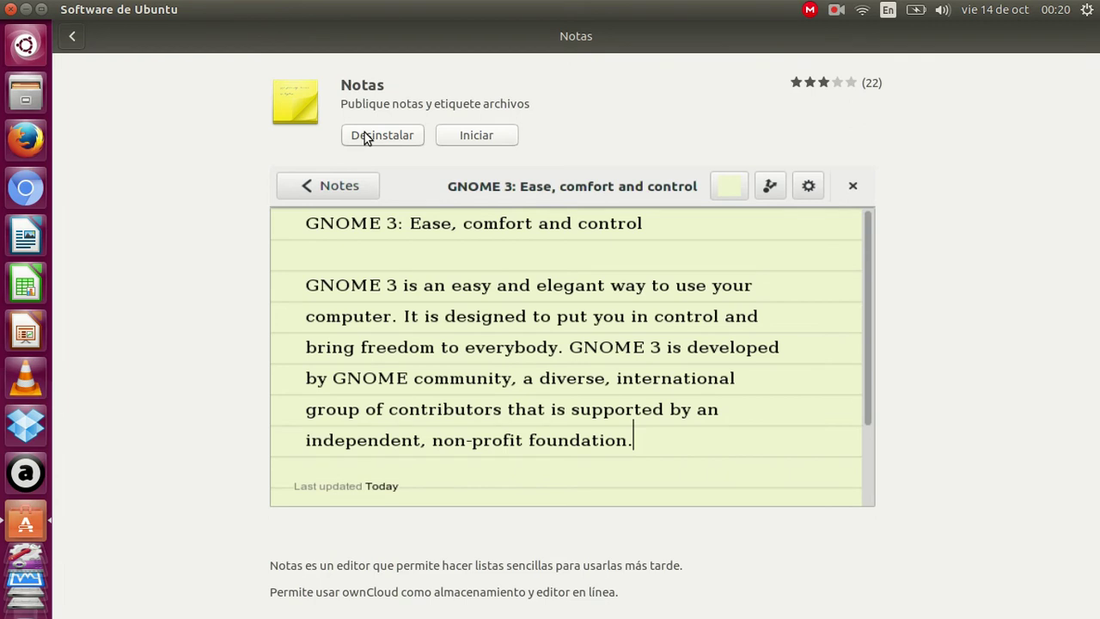
- Try to launch Notas from its page, check the desktop and the Dash, and return to the Notas page
left_click(479, 136)
left_click(24, 10)
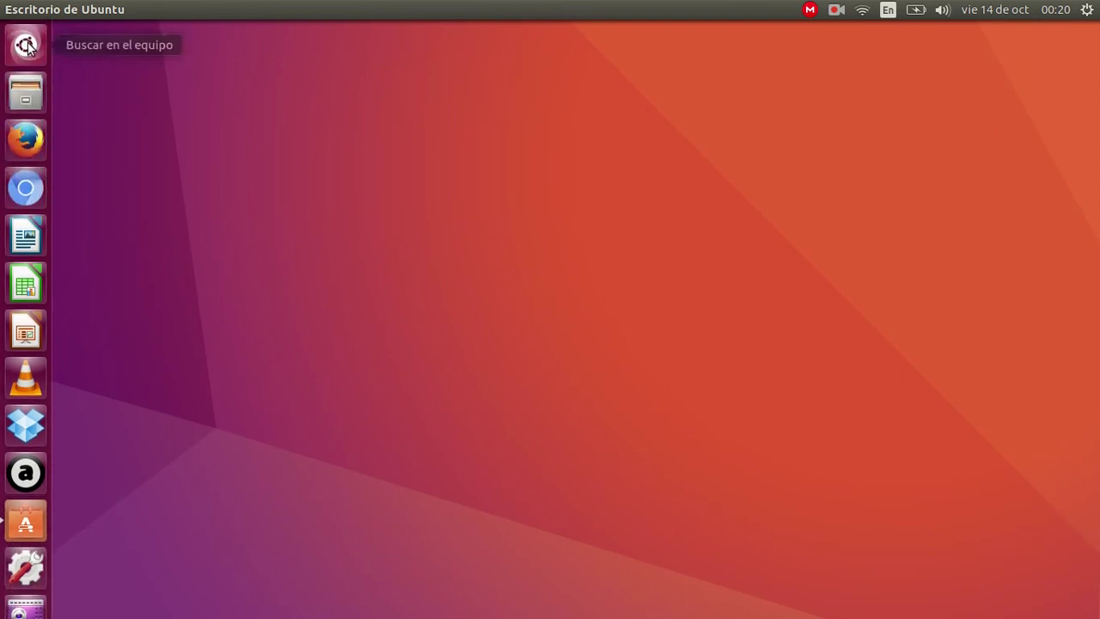
left_click(26, 44)
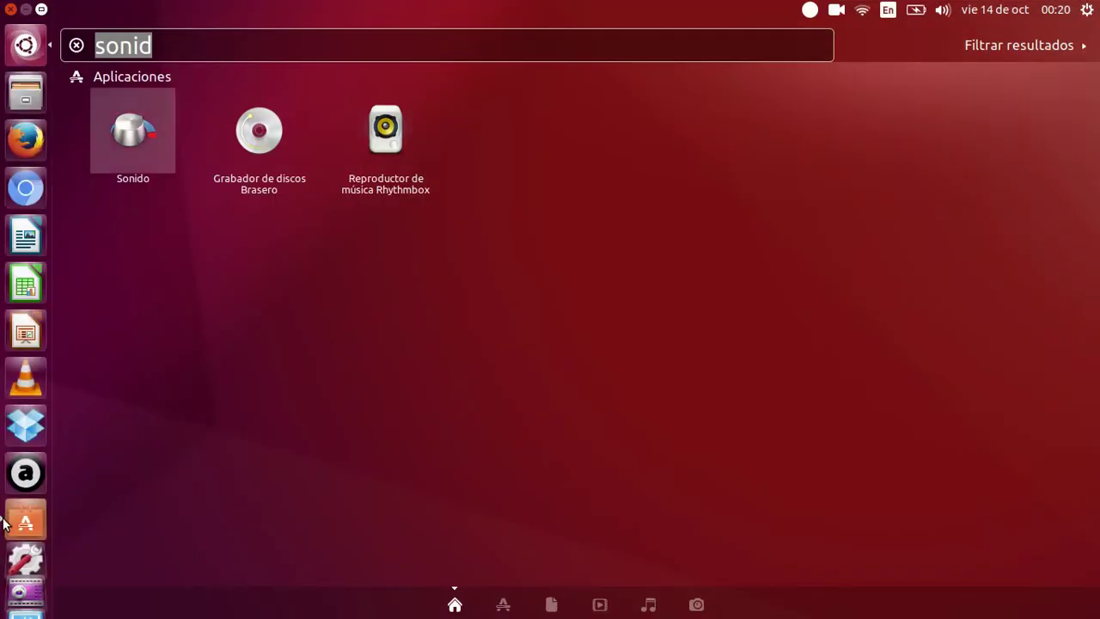
left_click(22, 464)
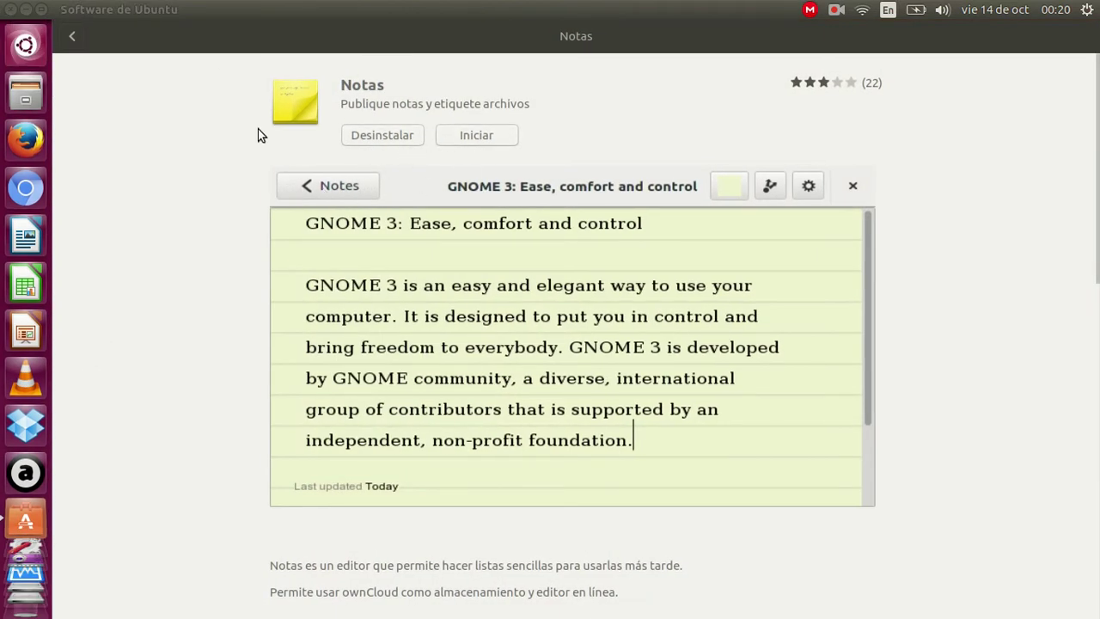
scroll(388, 365, "down", 5)
scroll(390, 367, "up", 5)
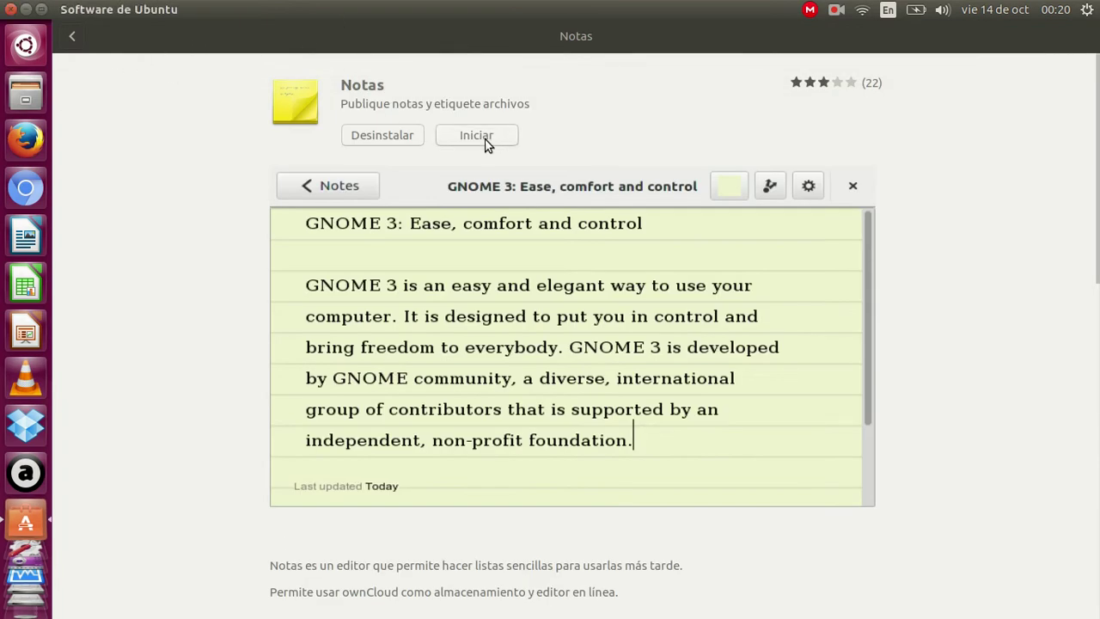
- Close Software de Ubuntu, search the Dash for "not" and launch Notas
left_click(9, 10)
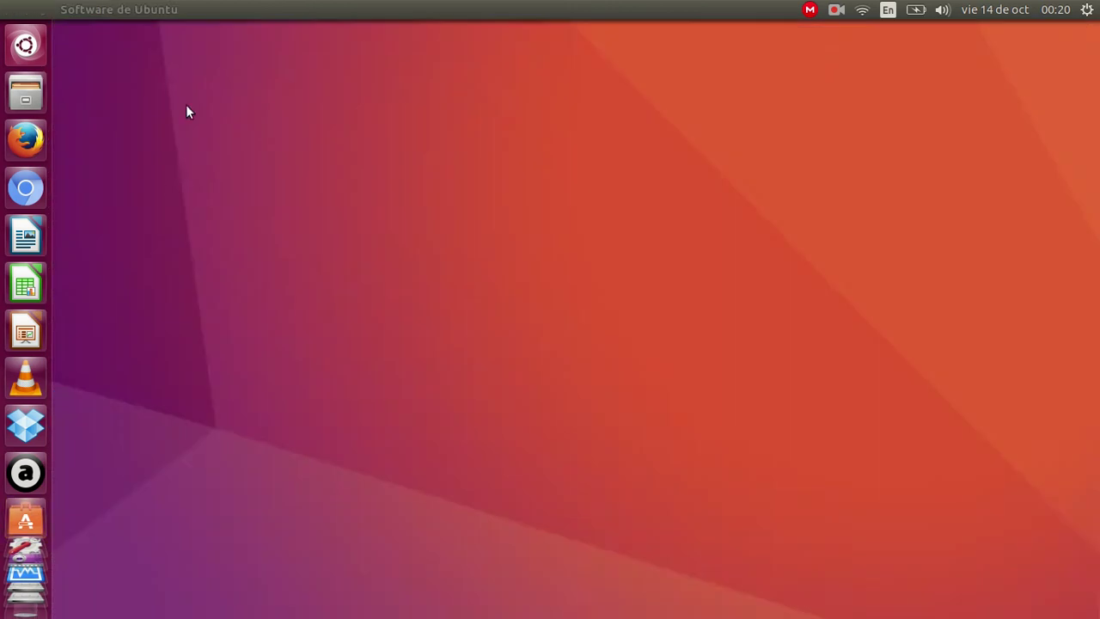
left_click(25, 45)
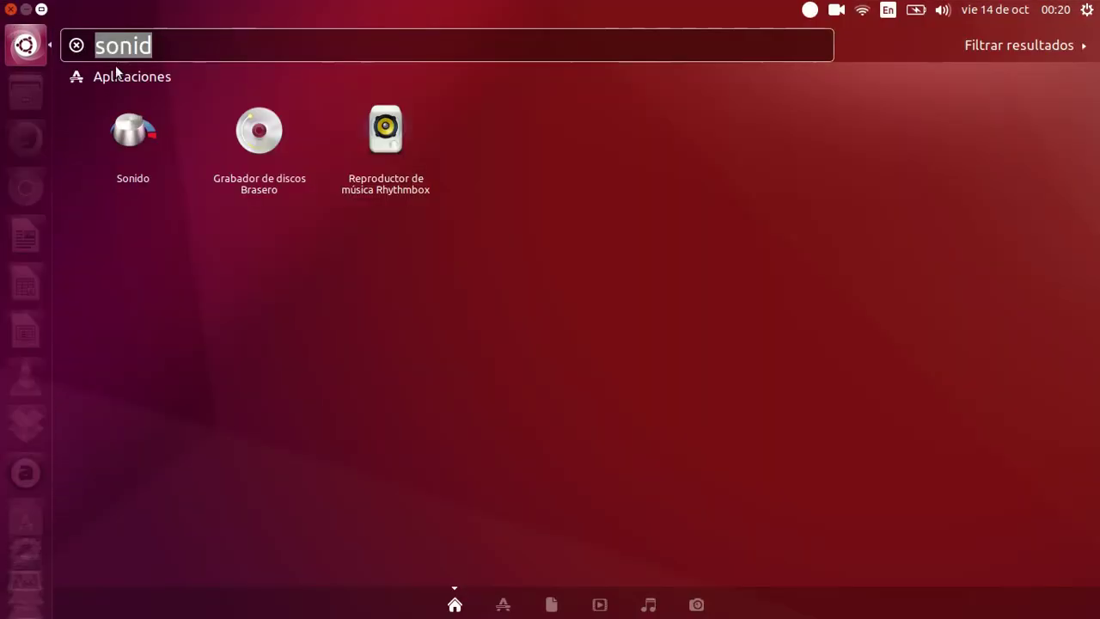
type("not")
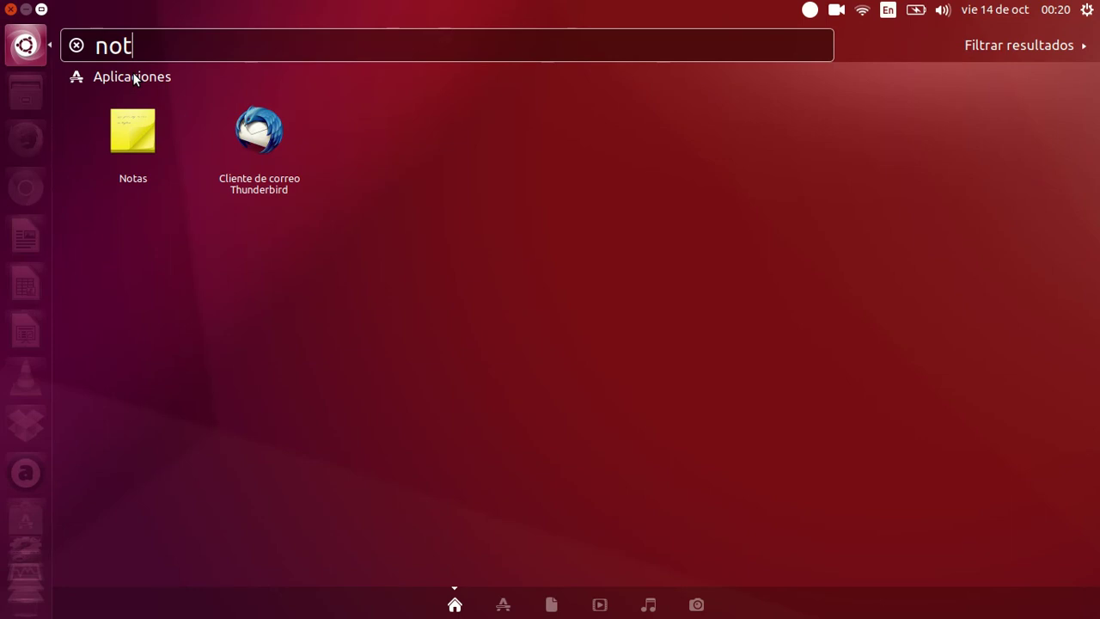
left_click(129, 123)
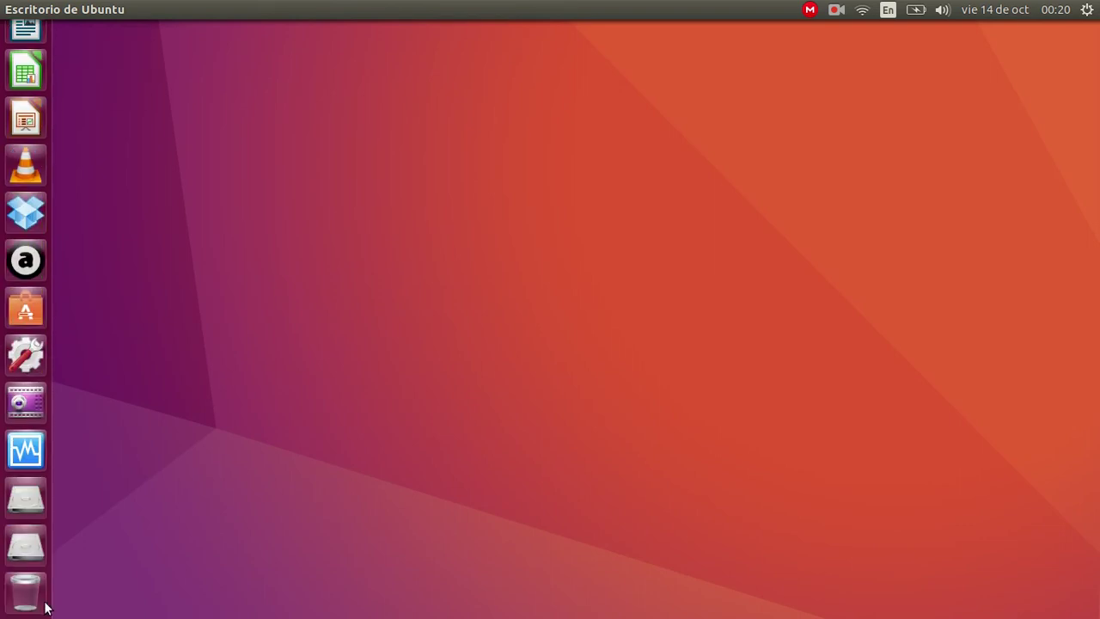
- Reopen Software de Ubuntu, browse the installed applications, and return to the overview of all applications and categories
left_click(26, 309)
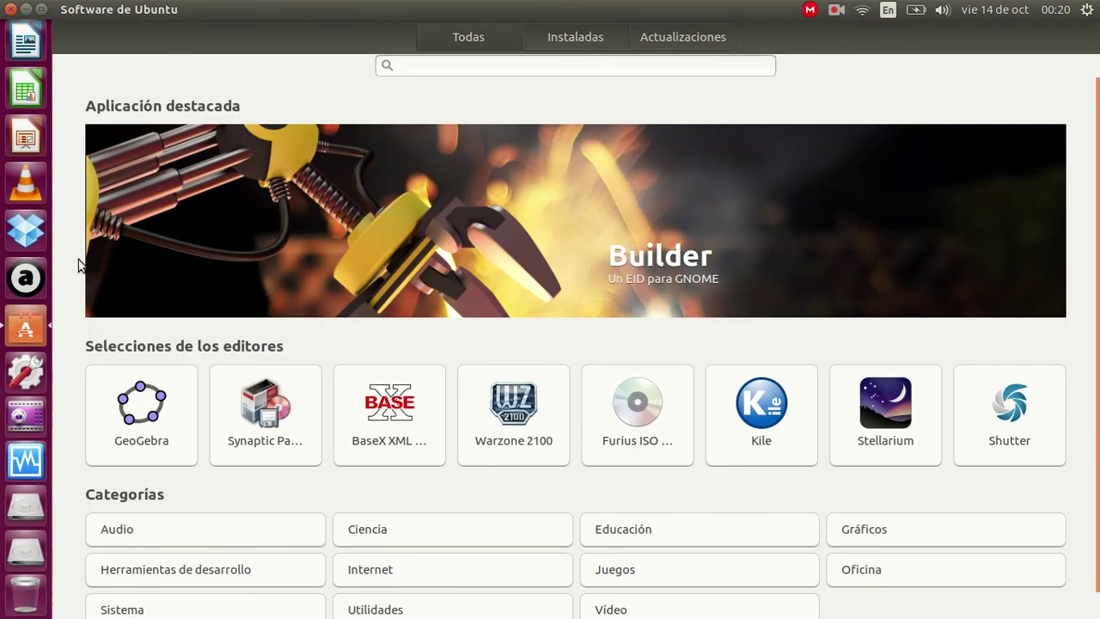
left_click(559, 44)
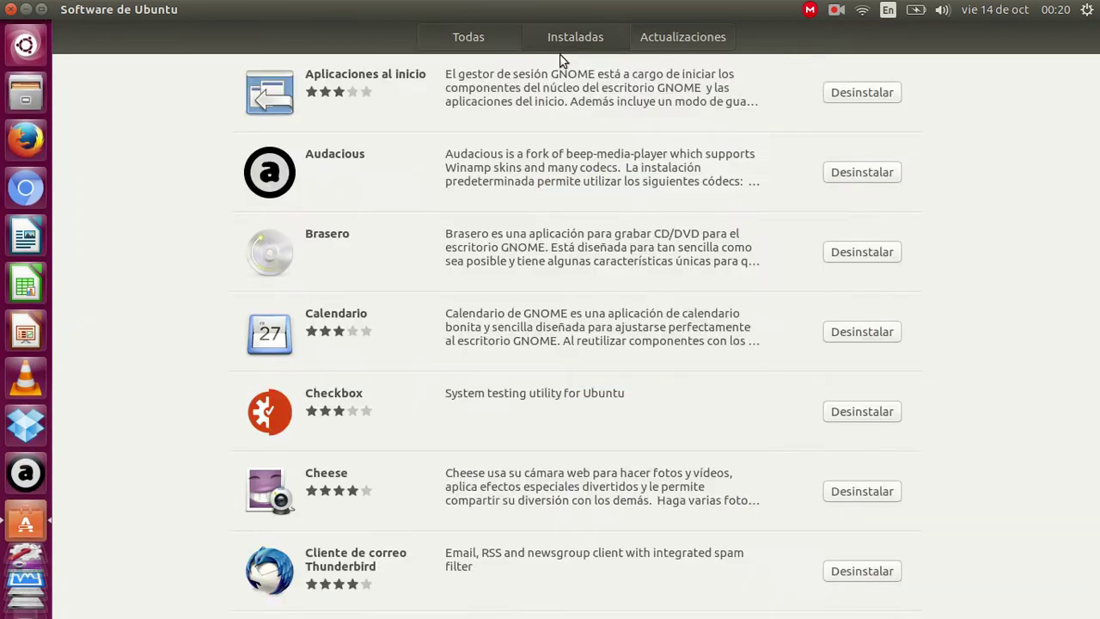
scroll(494, 244, "down", 10)
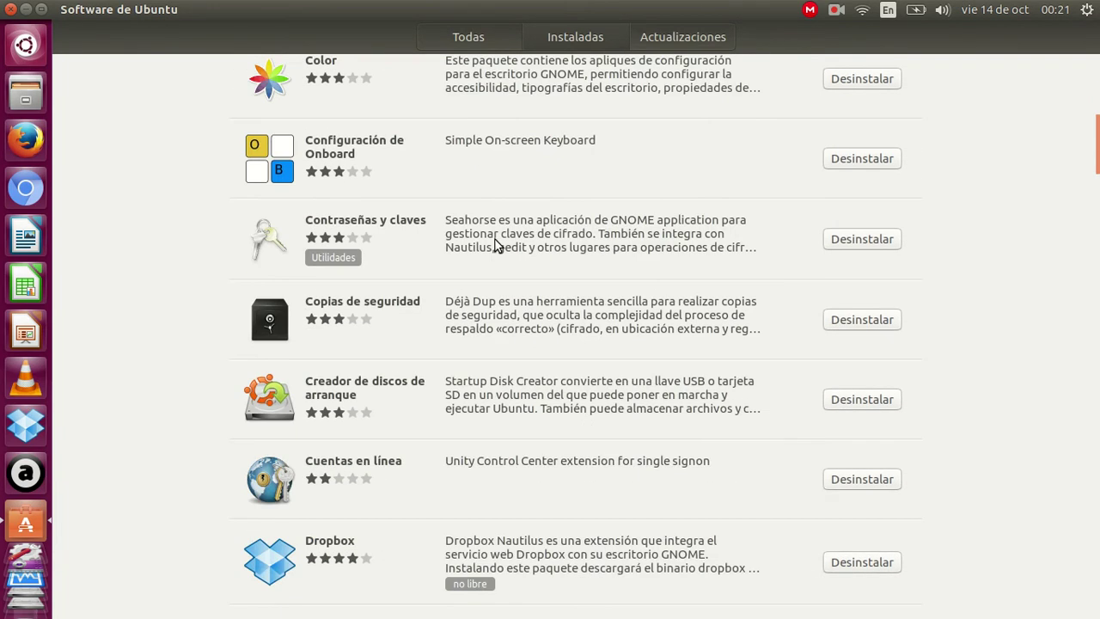
scroll(494, 245, "up", 10)
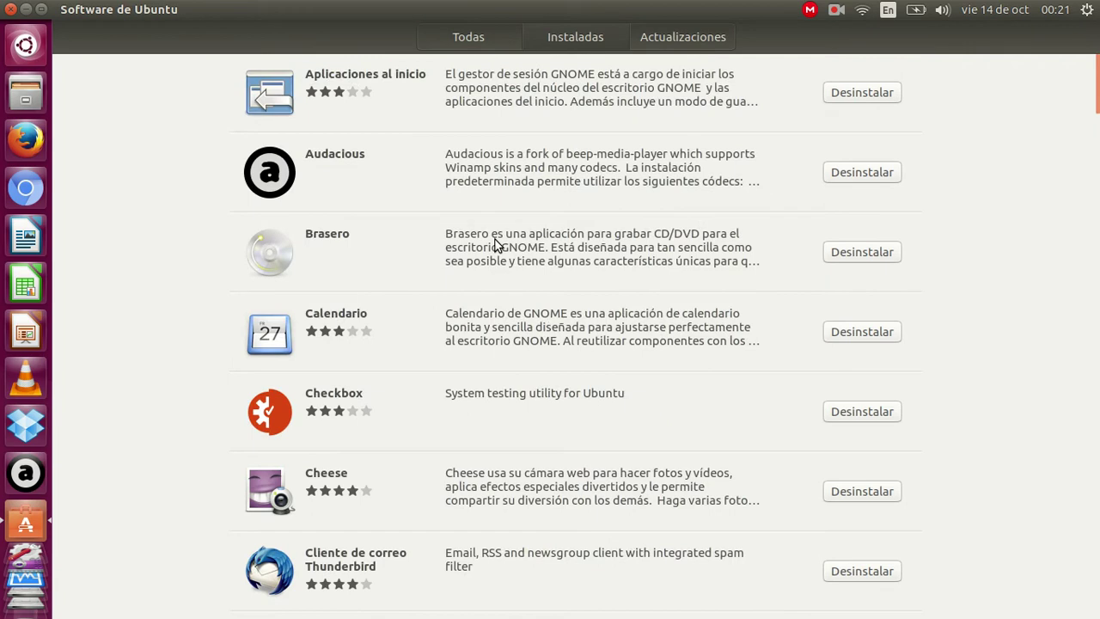
left_click(467, 38)
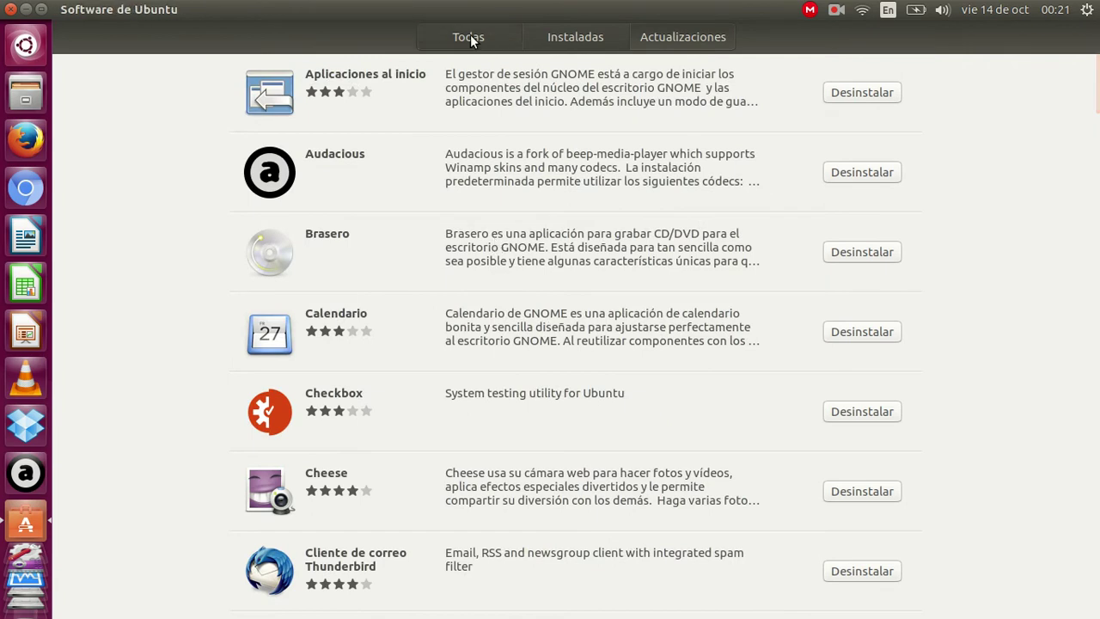
scroll(535, 461, "down", 1)
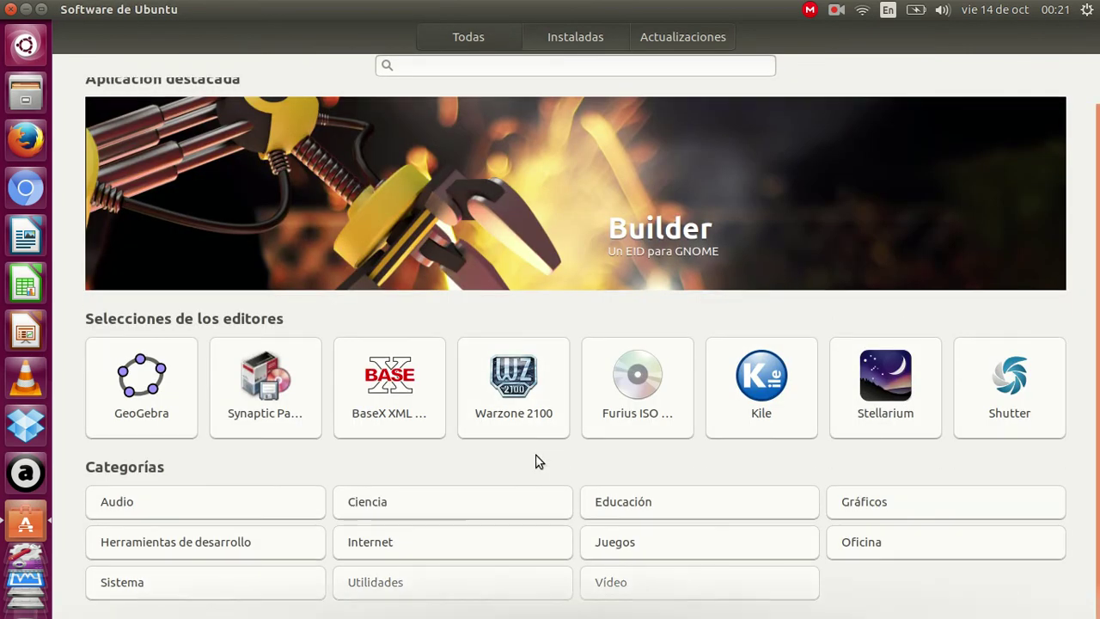
scroll(535, 462, "up", 1)
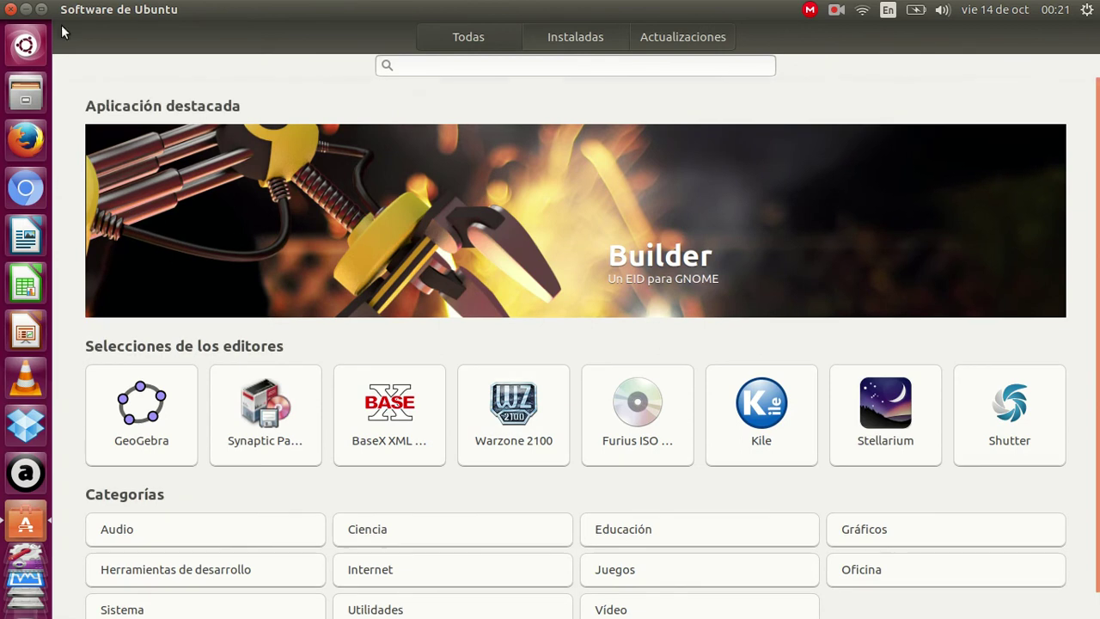
- Close Software de Ubuntu and open the desktop background settings from the desktop
left_click(12, 10)
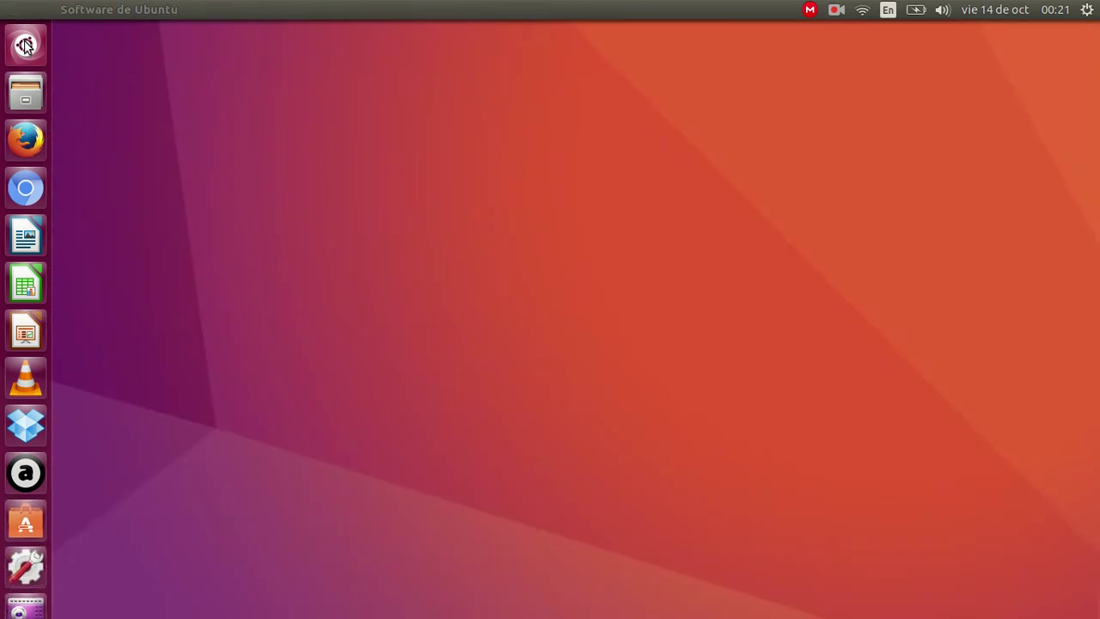
left_click(26, 43)
left_click(25, 43)
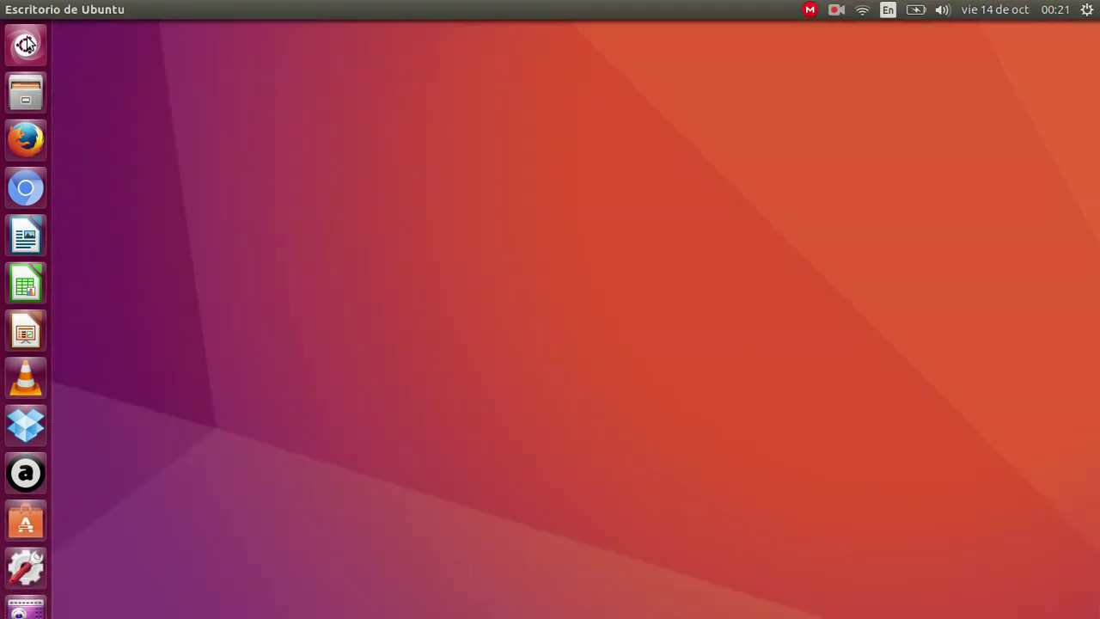
right_click(365, 166)
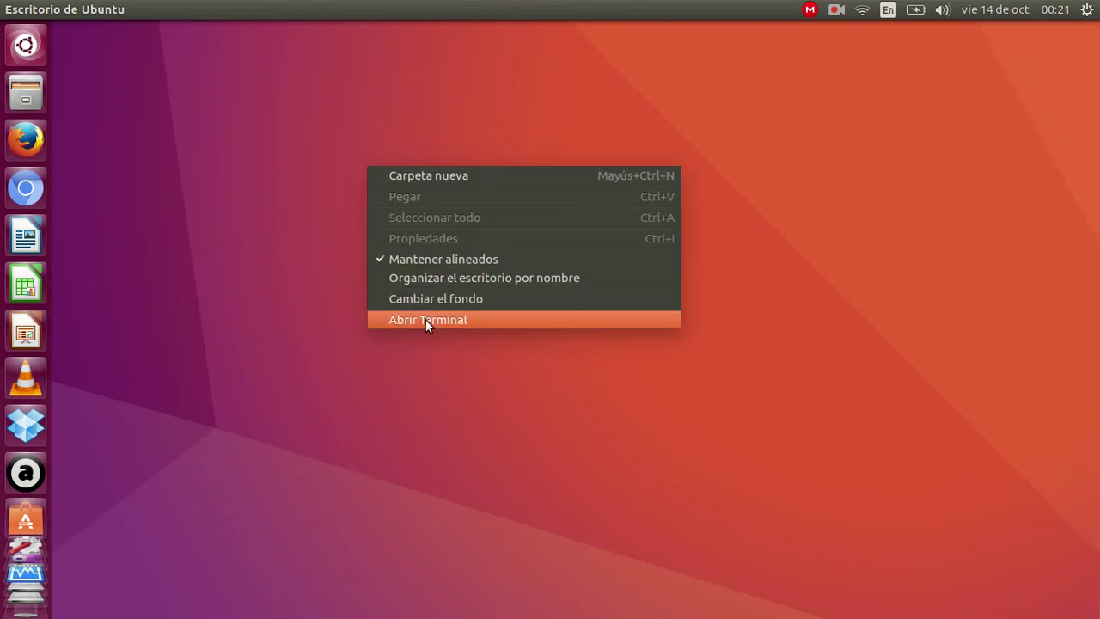
left_click(468, 298)
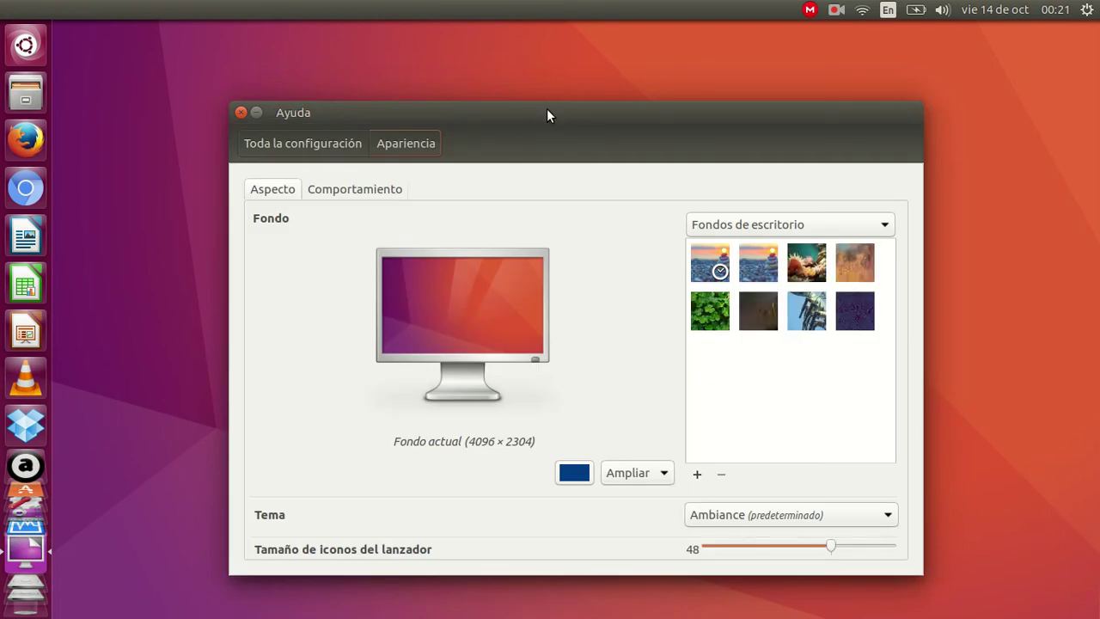
- Look over the Comportamiento and Aspecto settings in Apariencia, including the placement and visibility of window menus
left_click(348, 189)
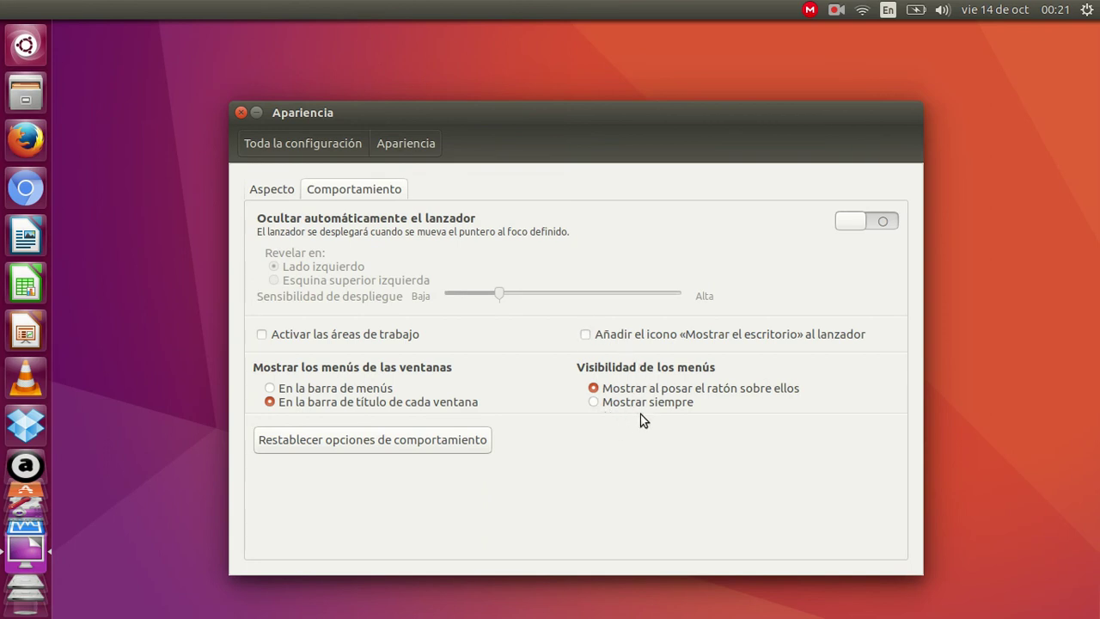
left_click(274, 192)
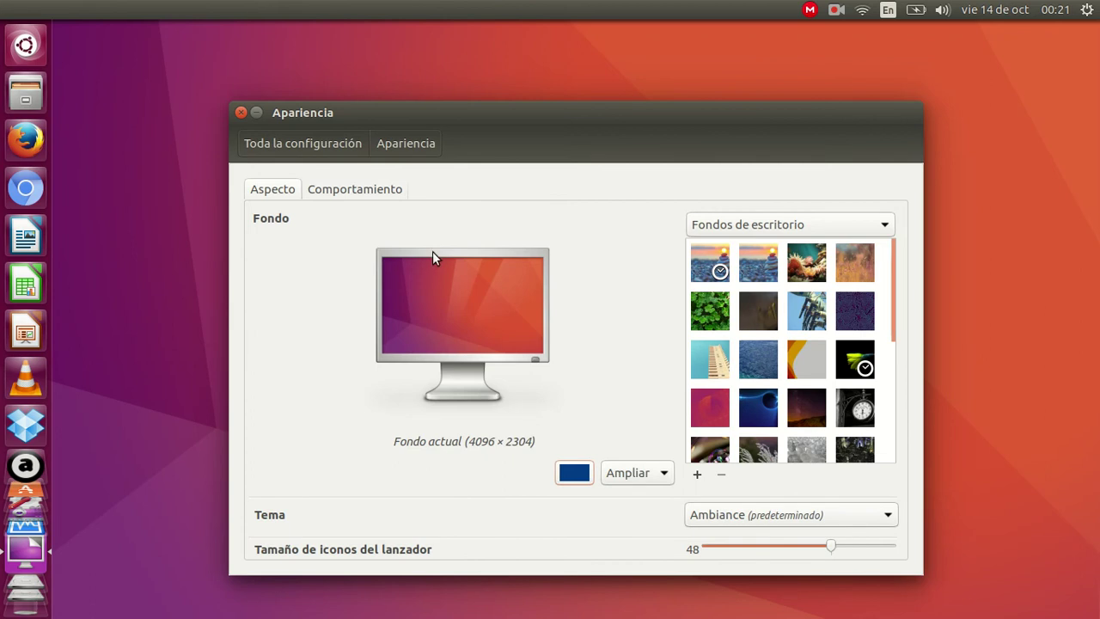
left_click(375, 194)
left_click(323, 392)
left_click(273, 407)
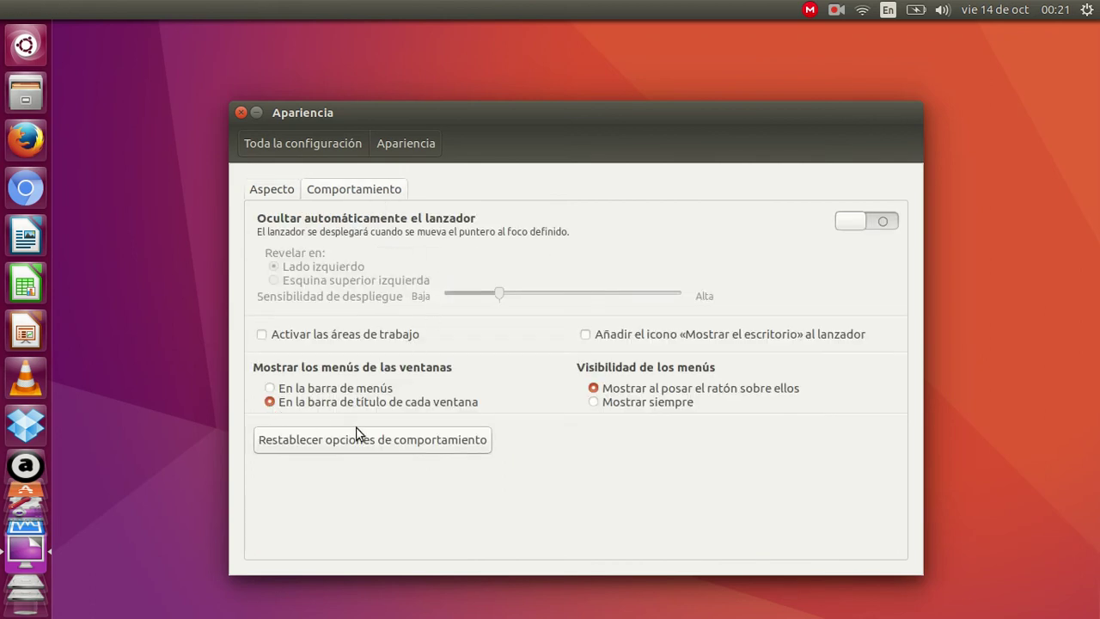
left_click(641, 405)
left_click(280, 190)
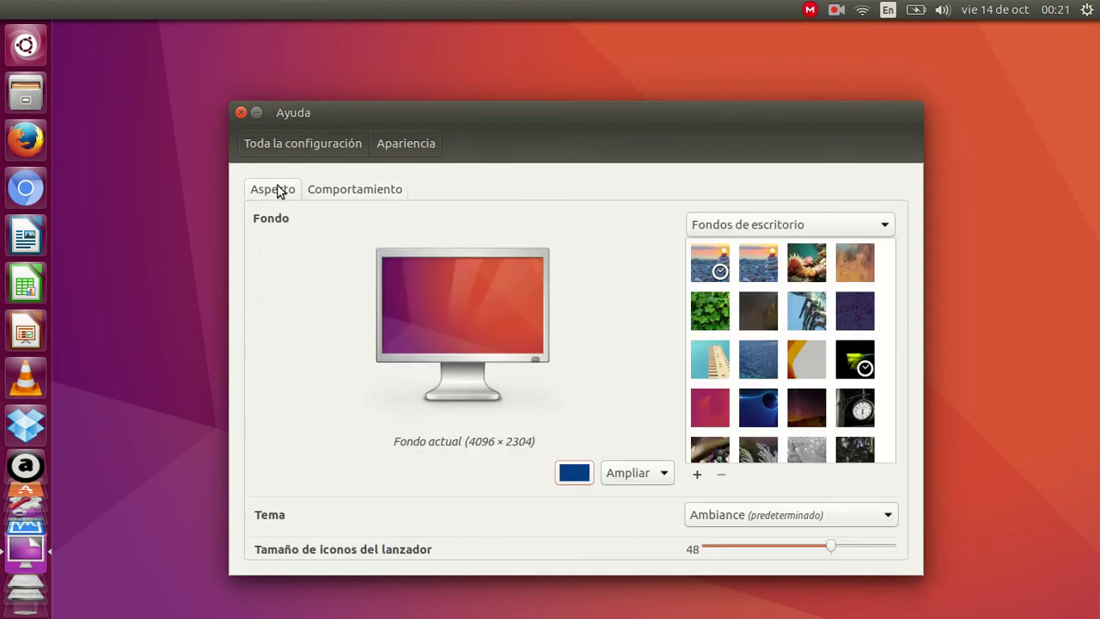
- Open the Monitores settings from the full system configuration and check the content scaling and rotation choices
left_click(339, 144)
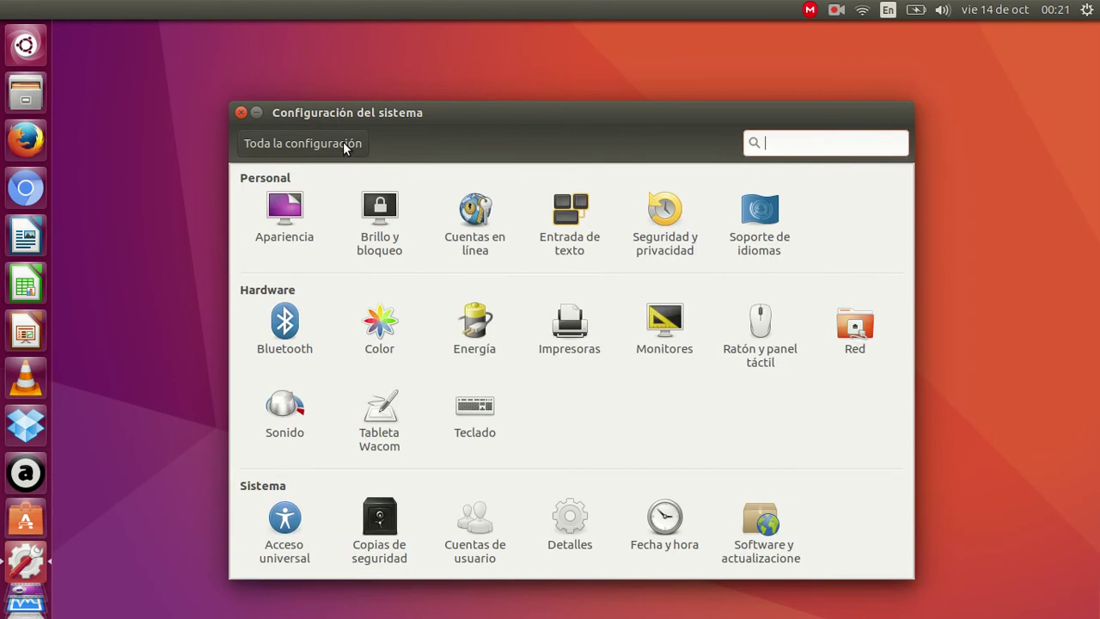
left_click(670, 323)
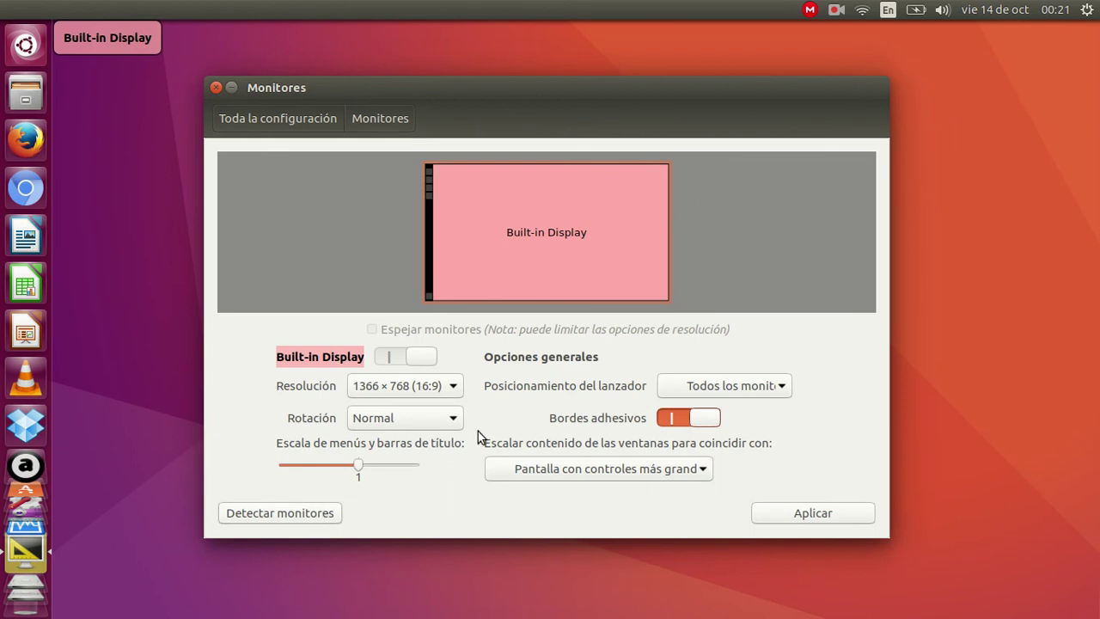
left_click(708, 470)
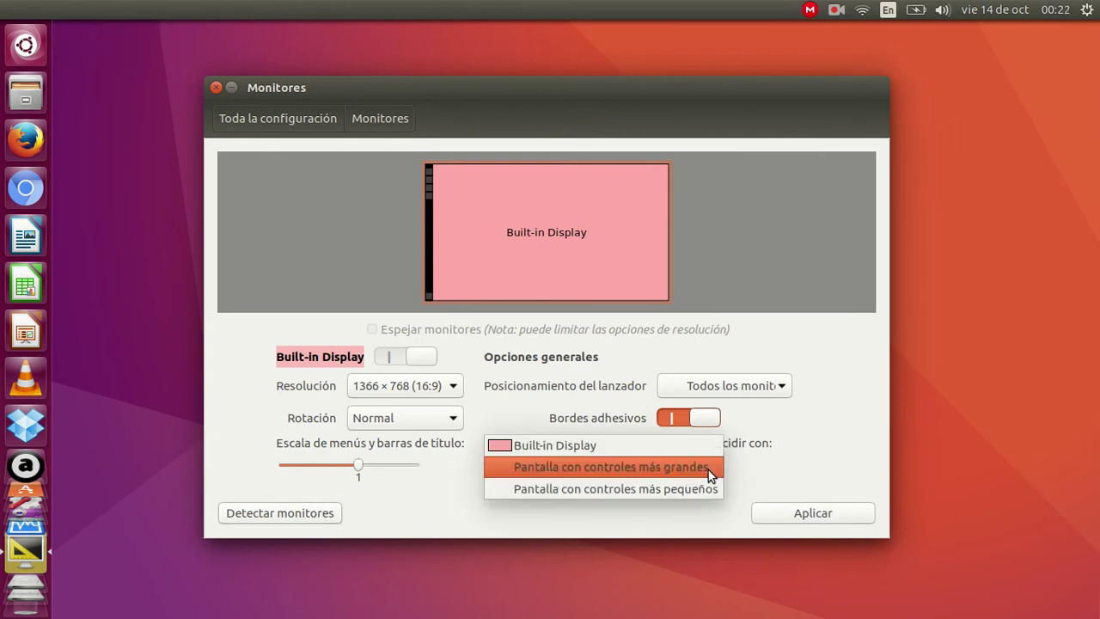
left_click(446, 449)
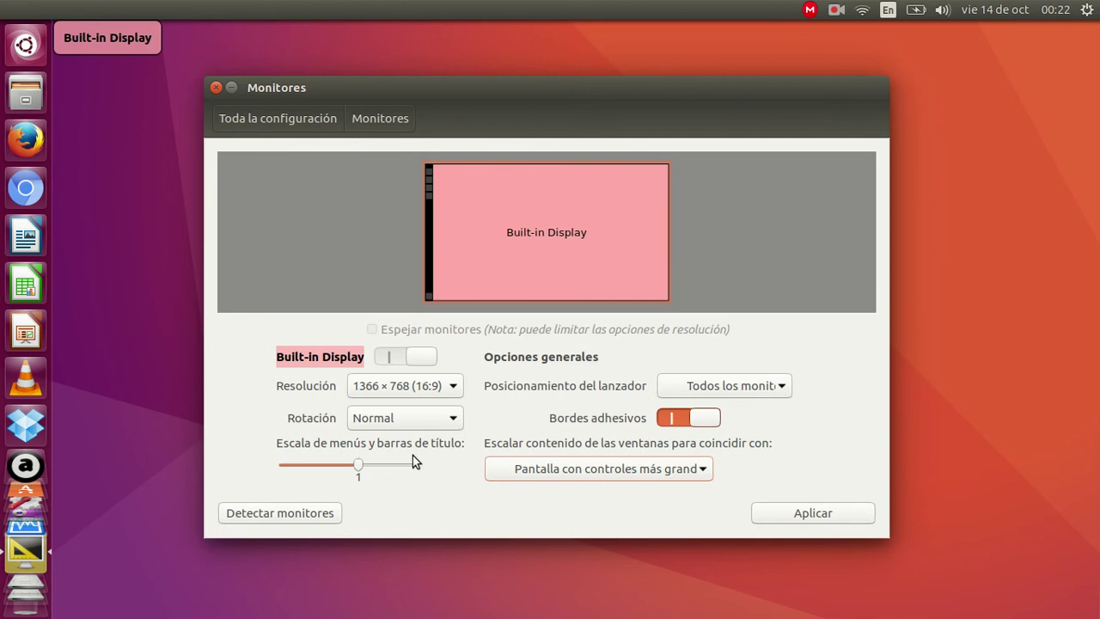
left_click(453, 418)
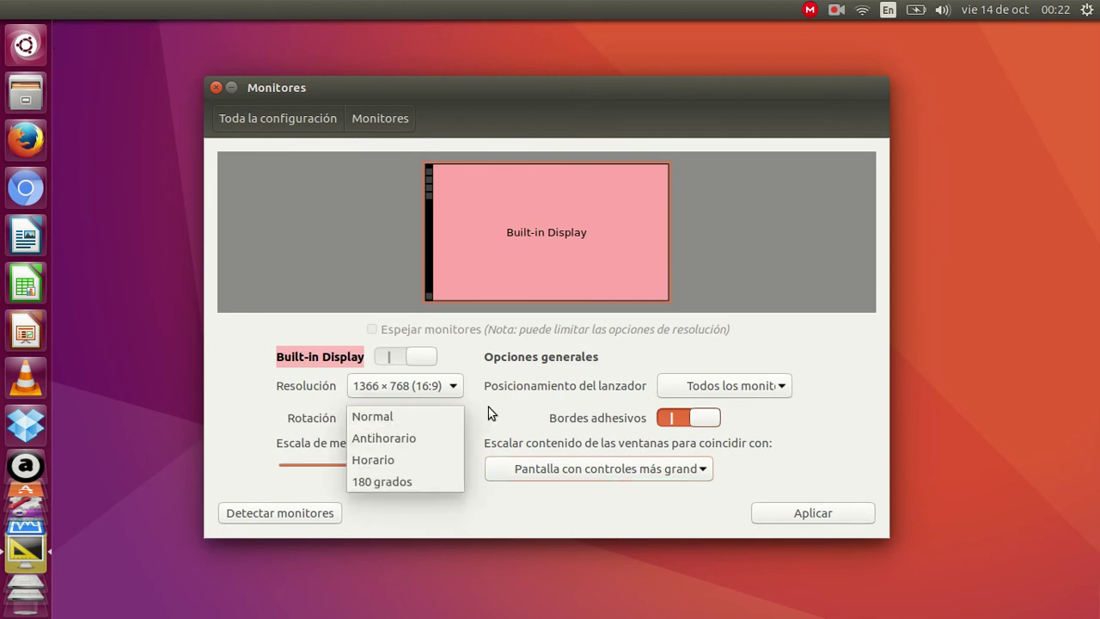
left_click(481, 444)
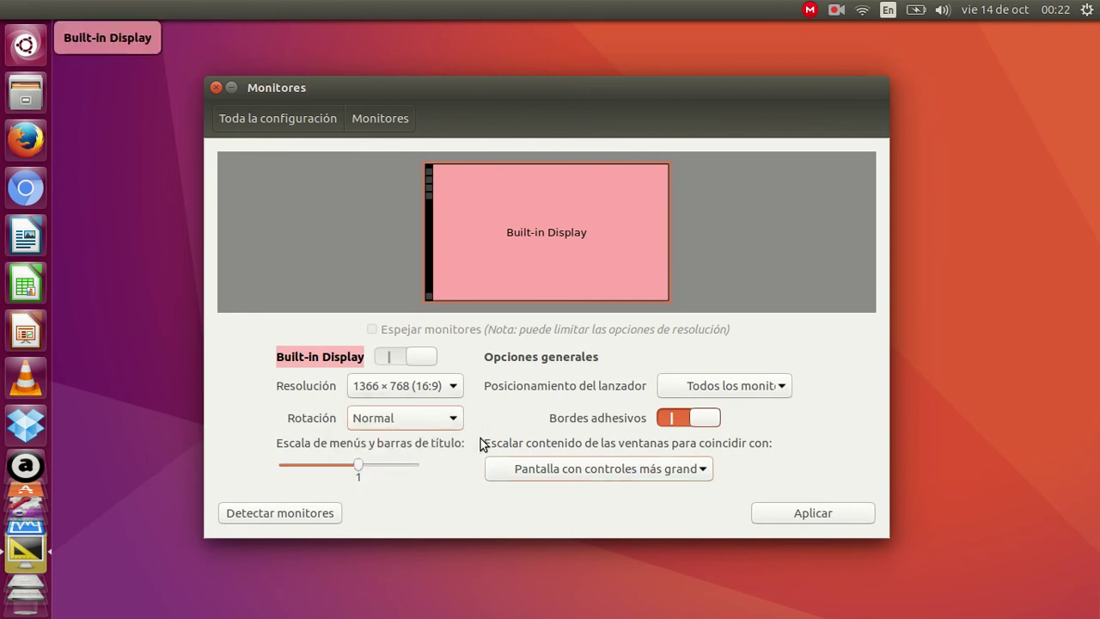
- Close the Monitores settings, check the desktop's context options, and open the Dash
left_click(217, 87)
right_click(264, 148)
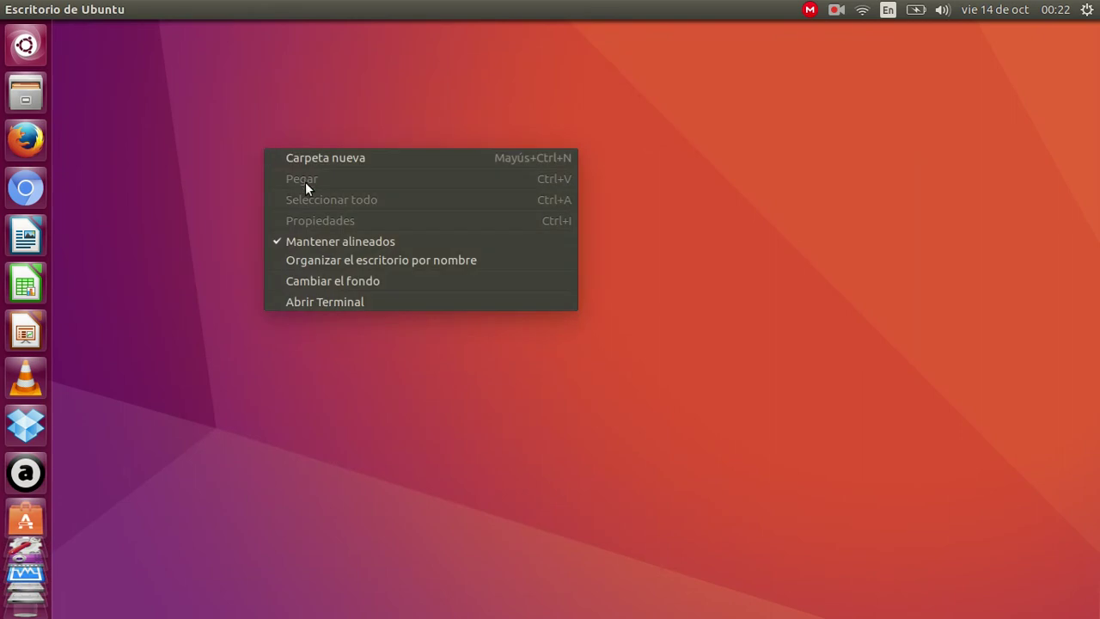
left_click(171, 143)
key("super")
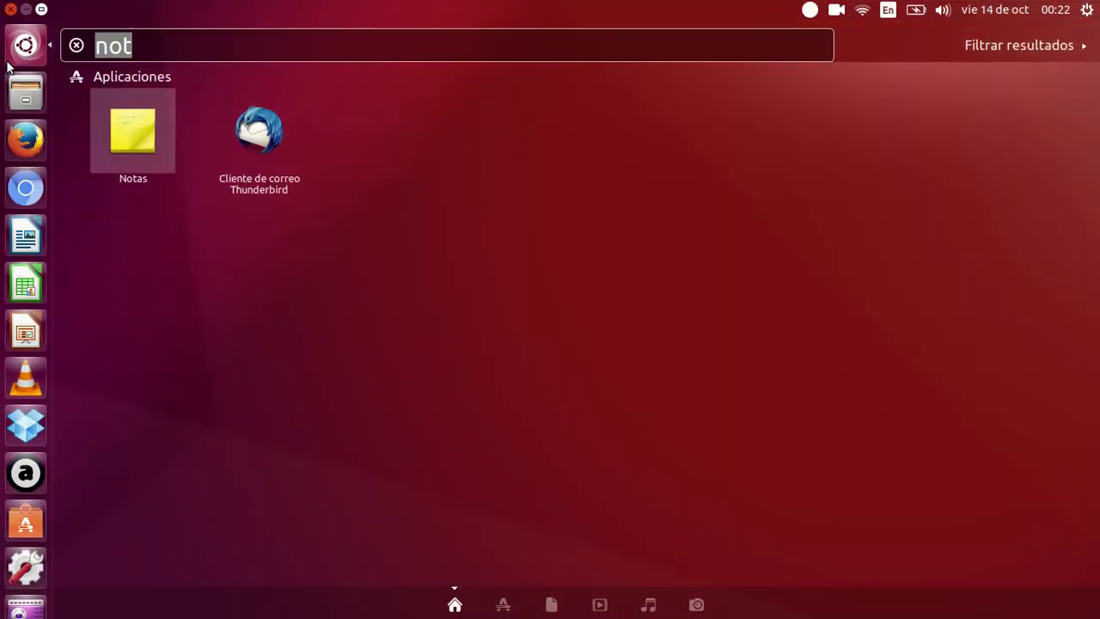
- Close the Dash and look over the system's session and power options
key("super")
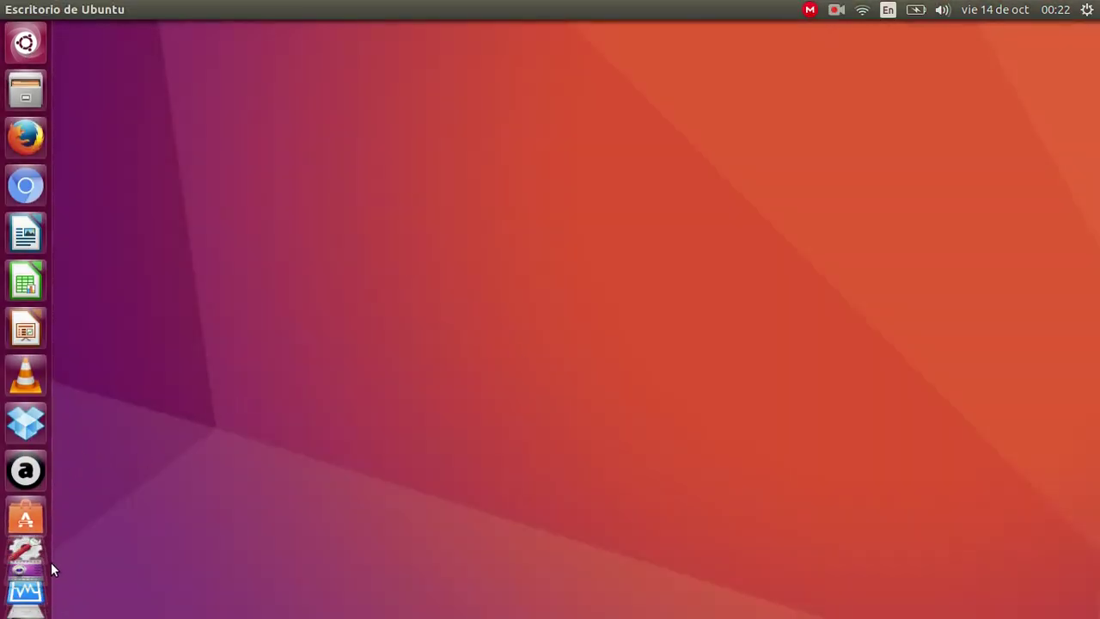
left_click(1086, 9)
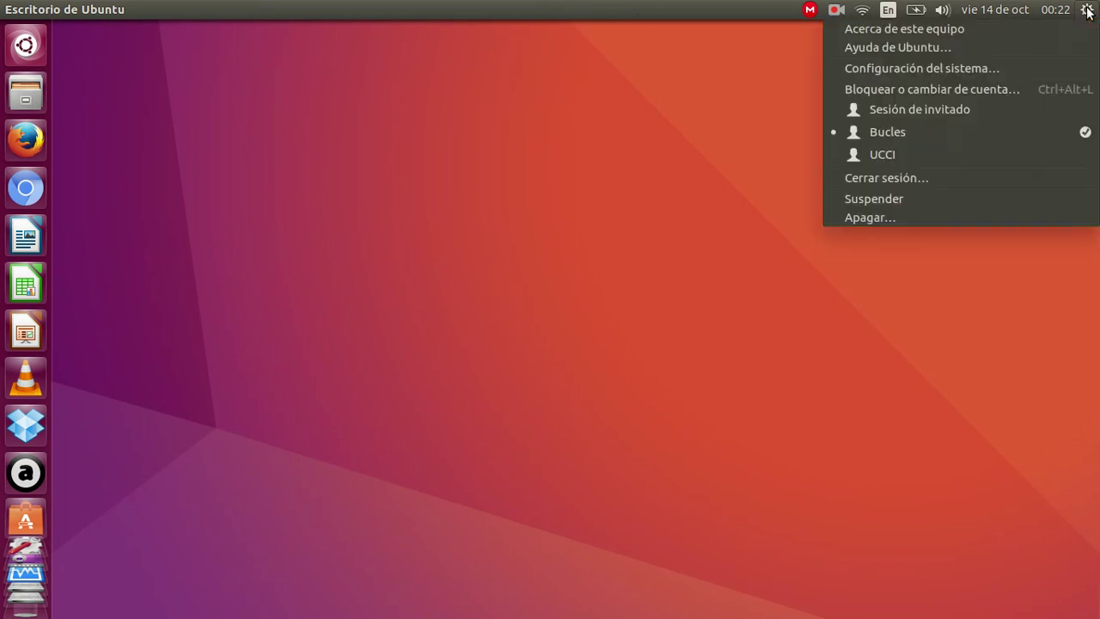
left_click(498, 171)
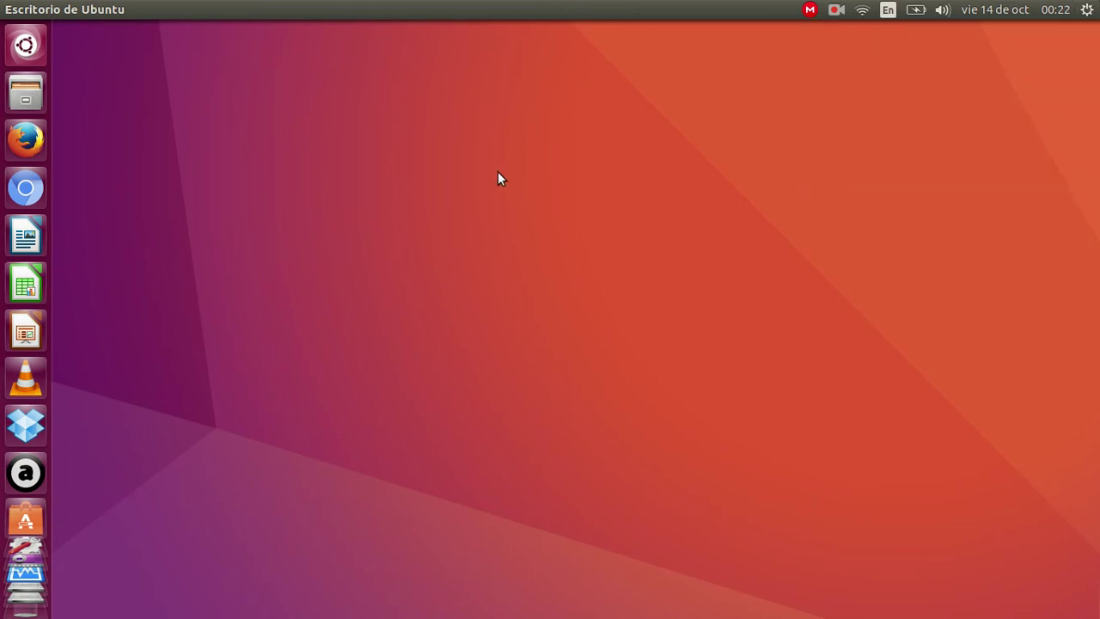
- Open LibreOffice Writer and check the version information in Acerca de LibreOffice
left_click(25, 232)
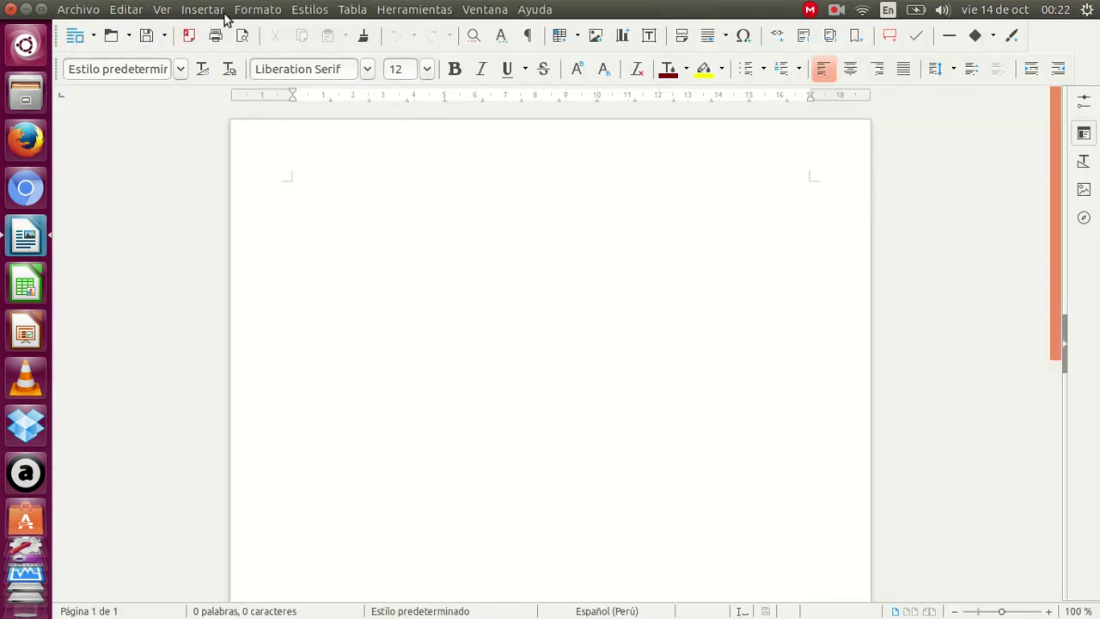
left_click(533, 9)
left_click(569, 111)
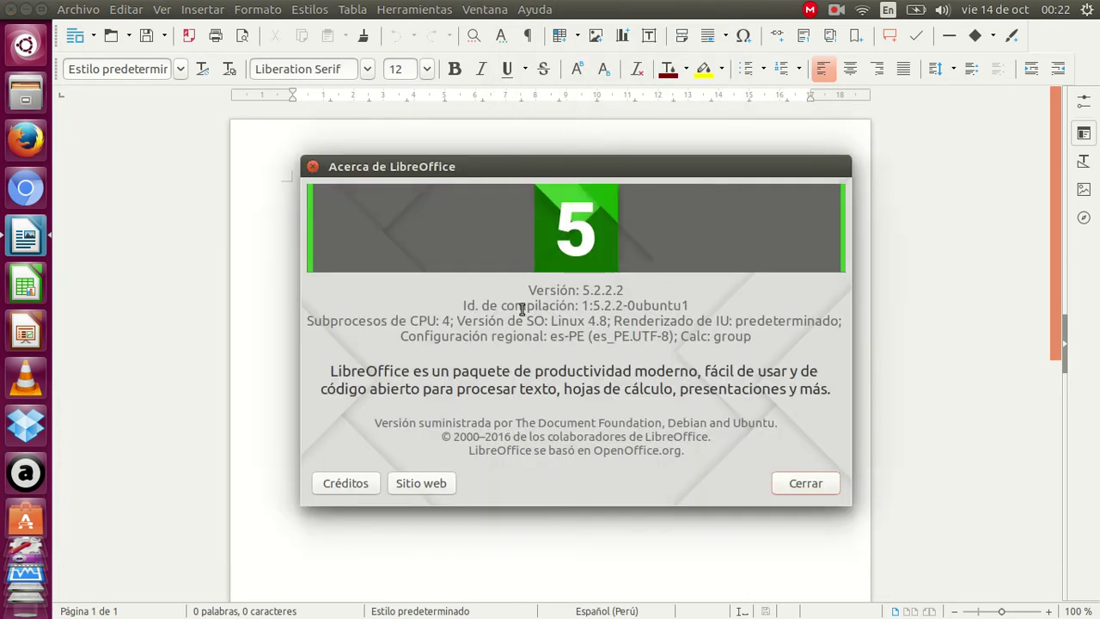
left_click(312, 167)
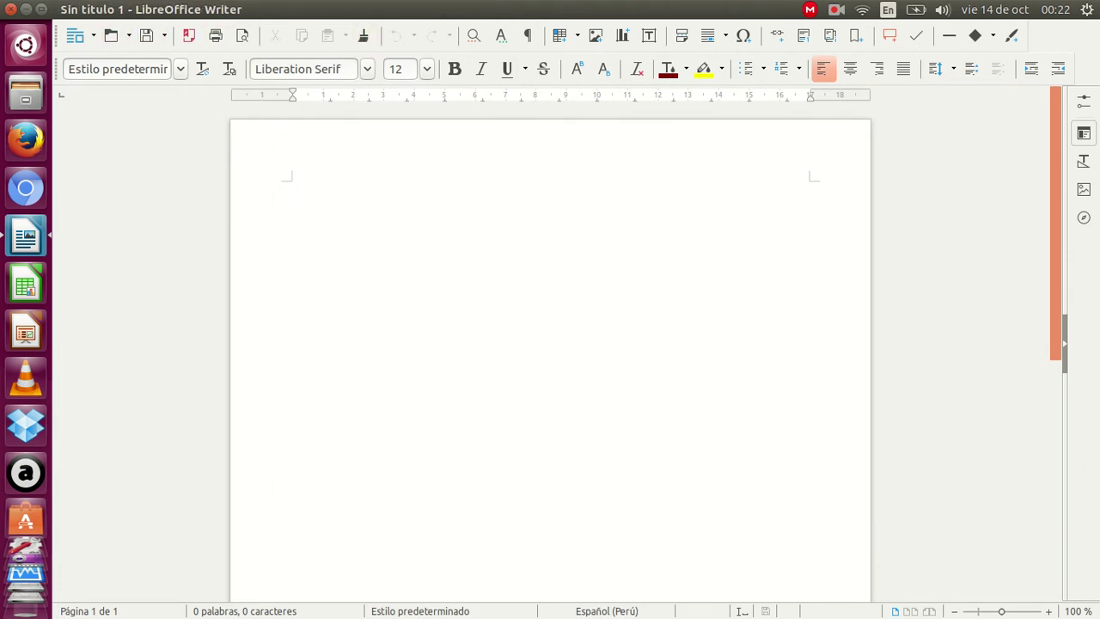
- Open LibreOffice Calc and Impress to view a blank spreadsheet and presentation, and close both
left_click(28, 286)
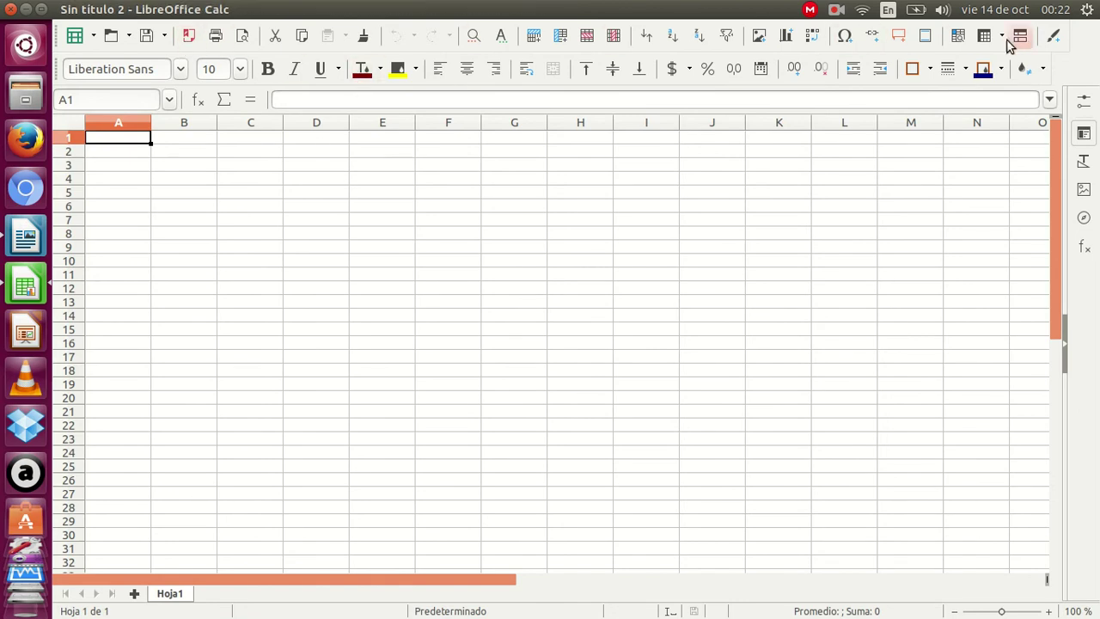
left_click(154, 244)
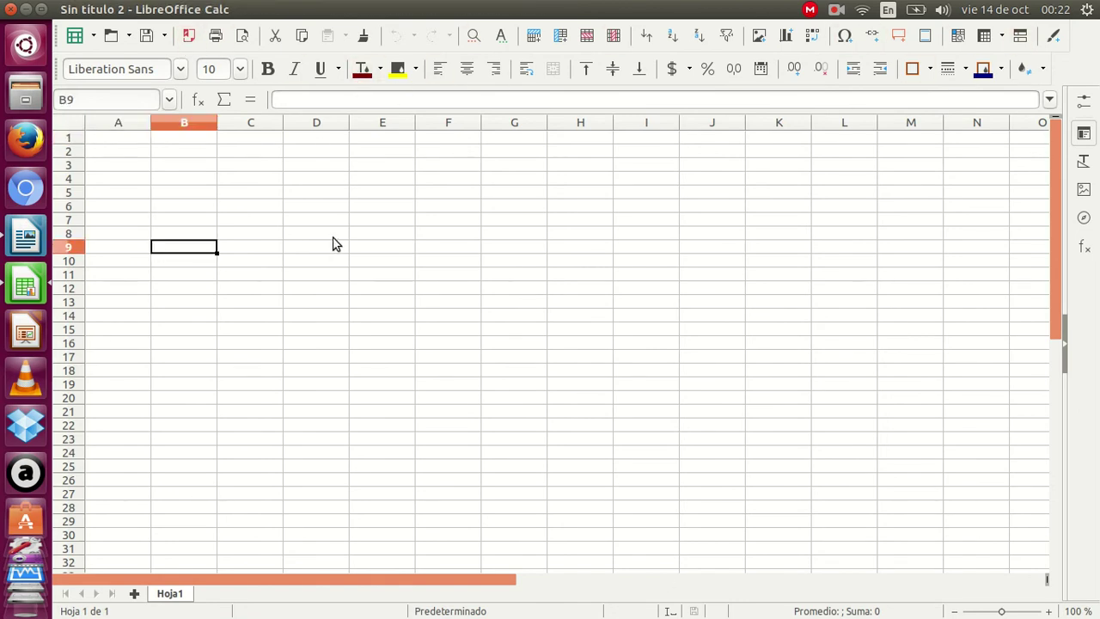
left_click(331, 236)
left_click(25, 330)
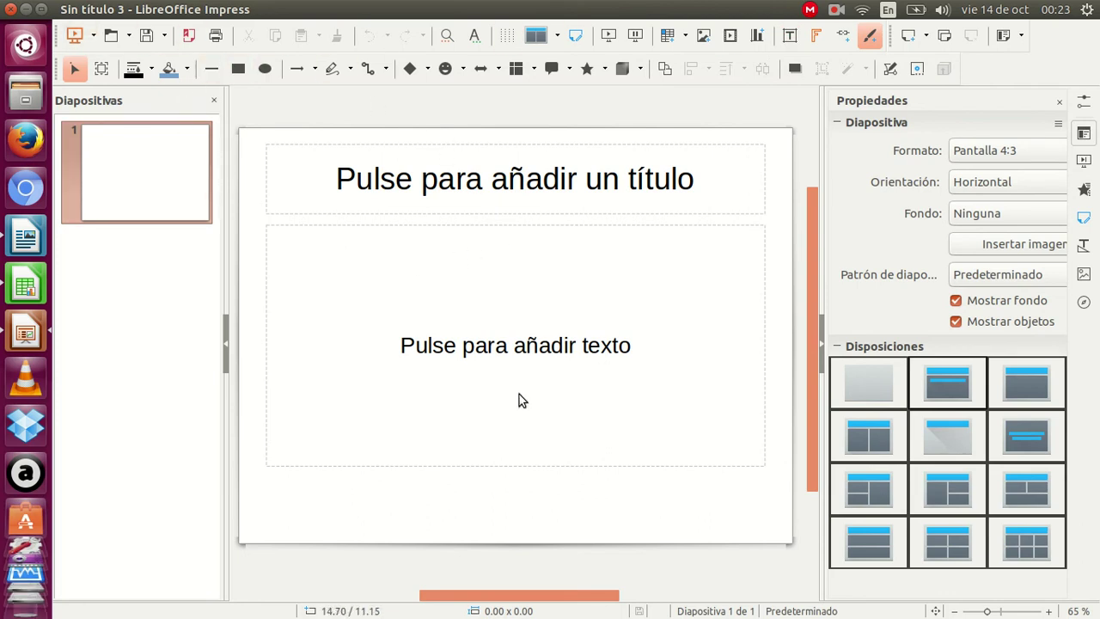
left_click(11, 9)
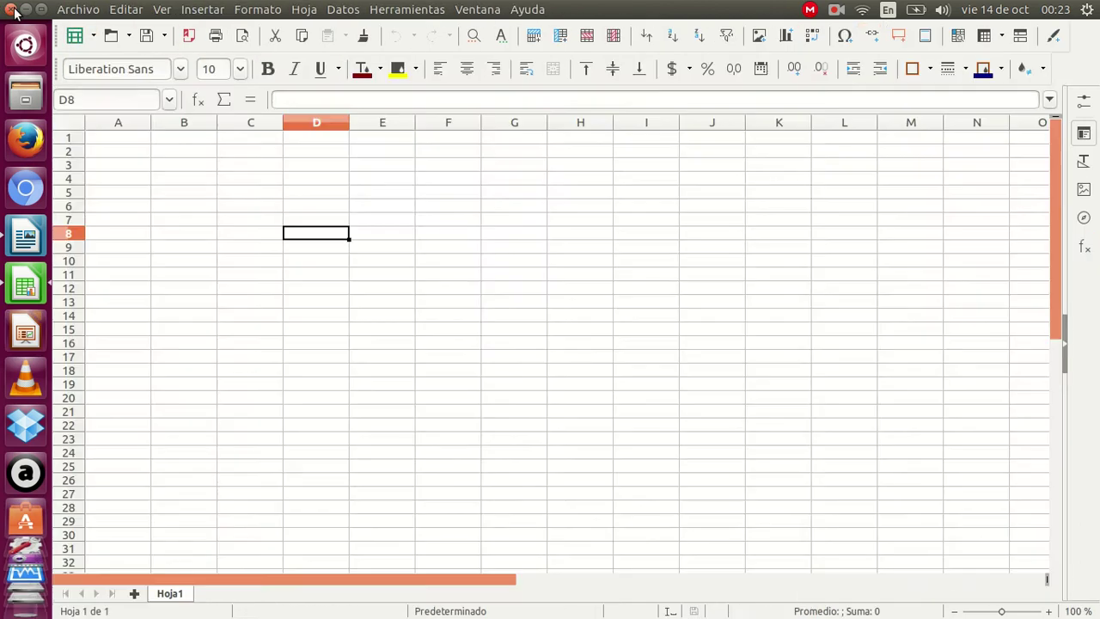
left_click(10, 9)
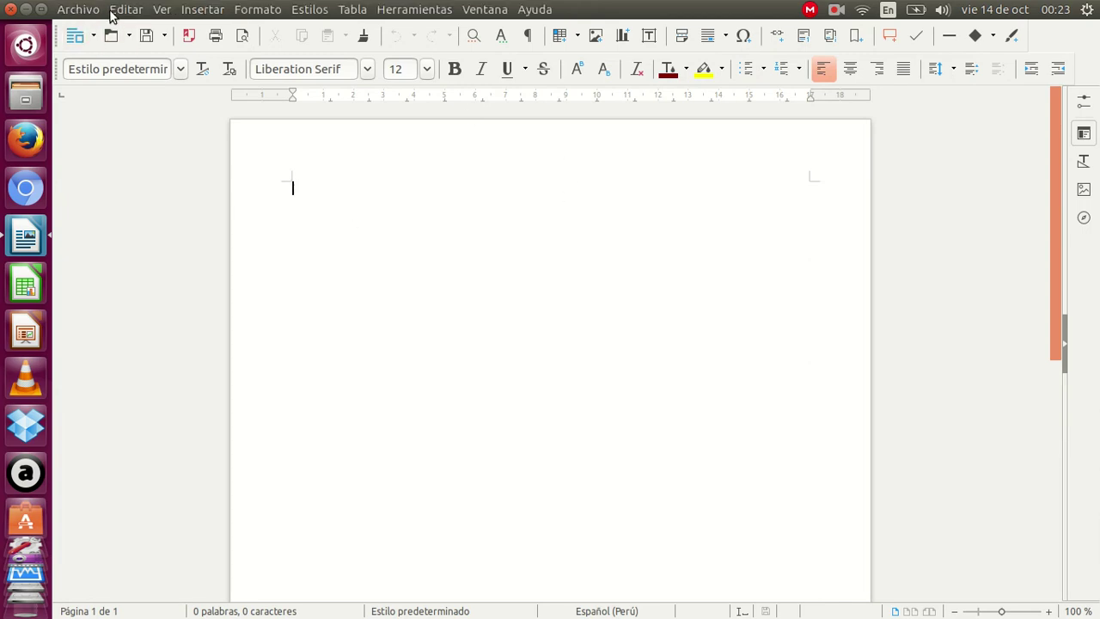
- Check Acerca de LibreOffice once more from Writer and close Writer
left_click(535, 9)
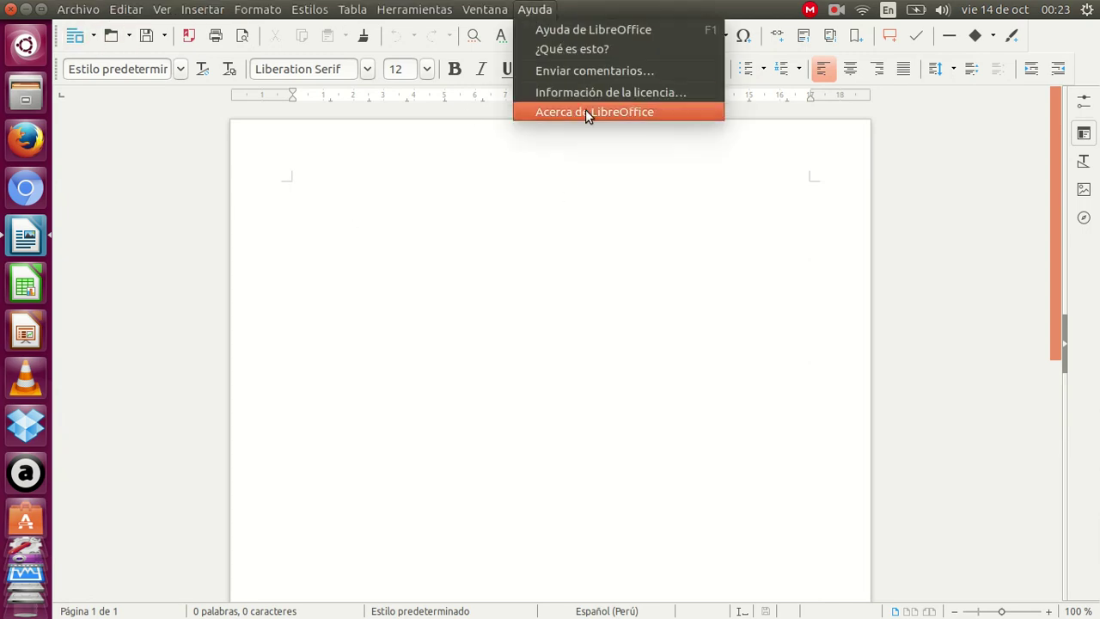
left_click(585, 109)
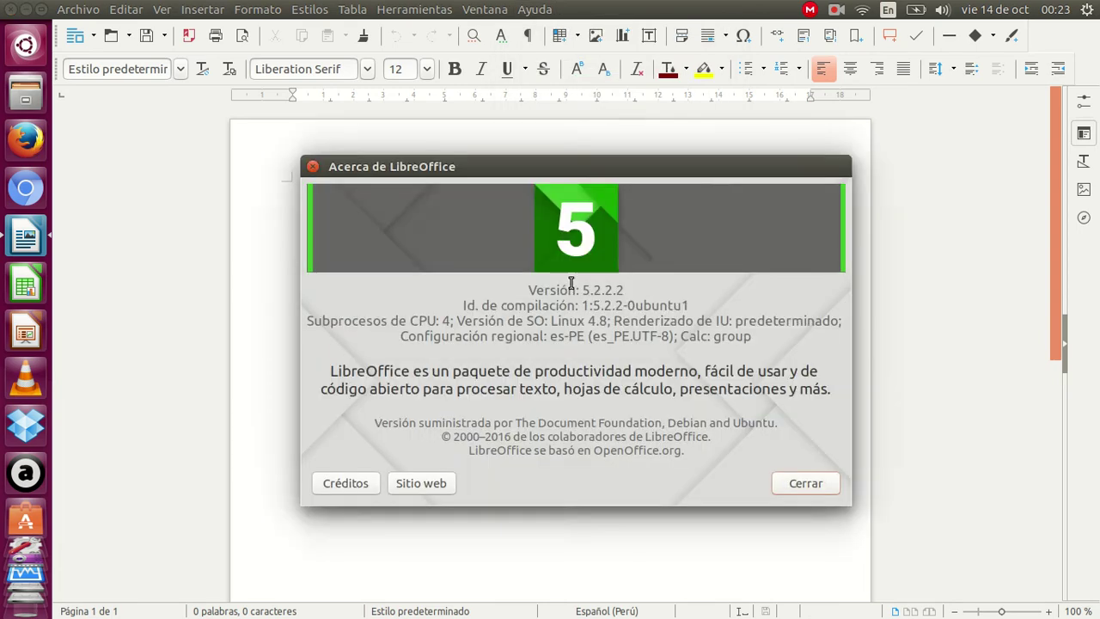
left_click(313, 167)
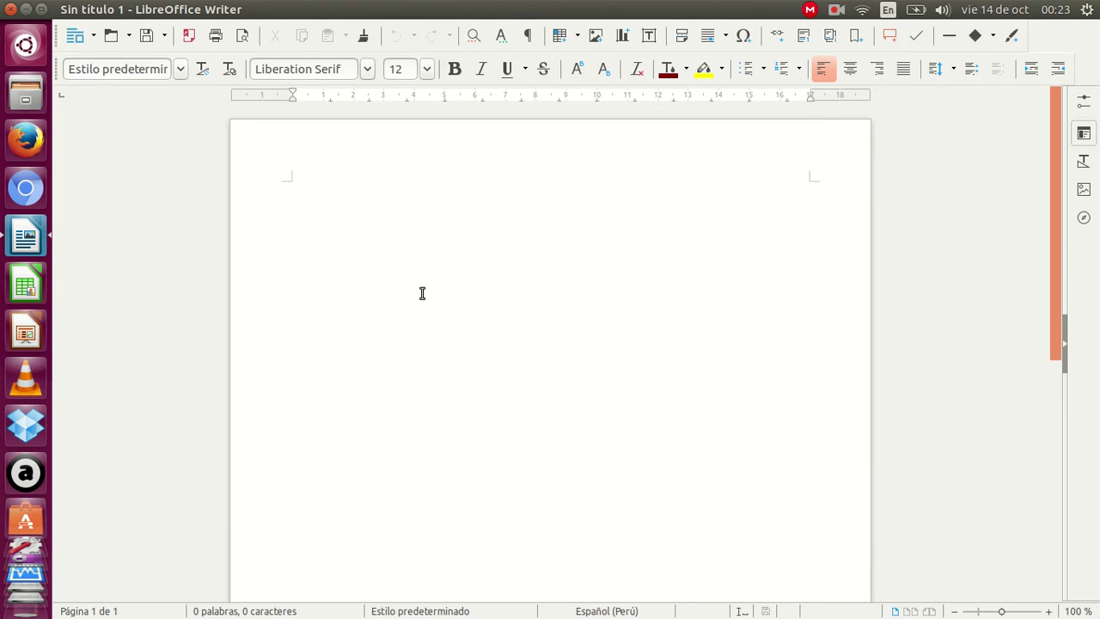
left_click(13, 9)
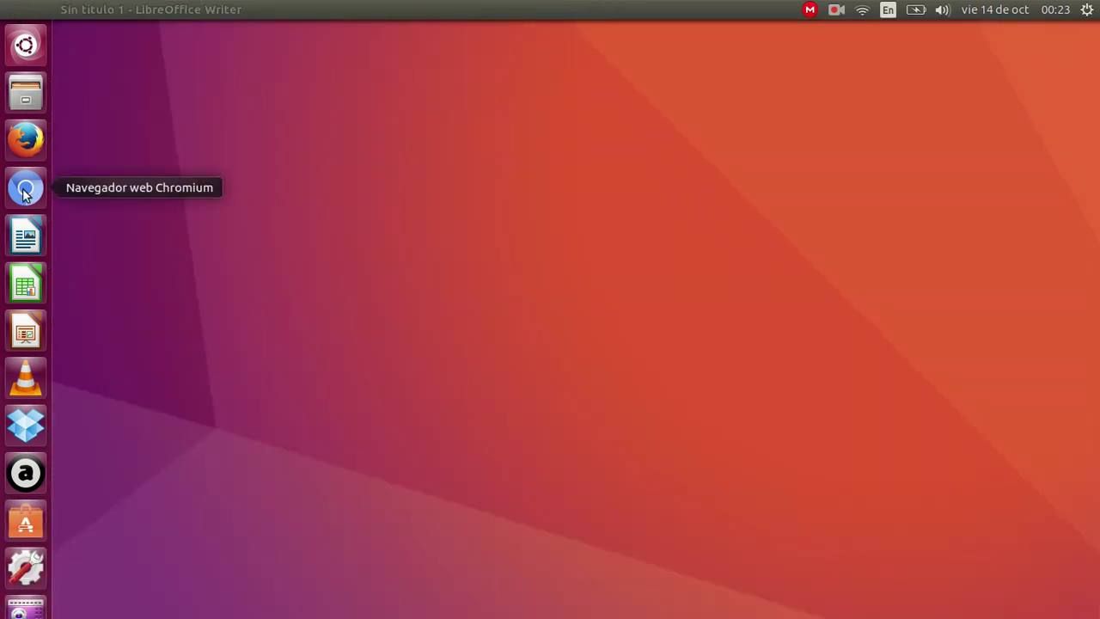
- Start Firefox and glance at the system's sound volume options
left_click(23, 148)
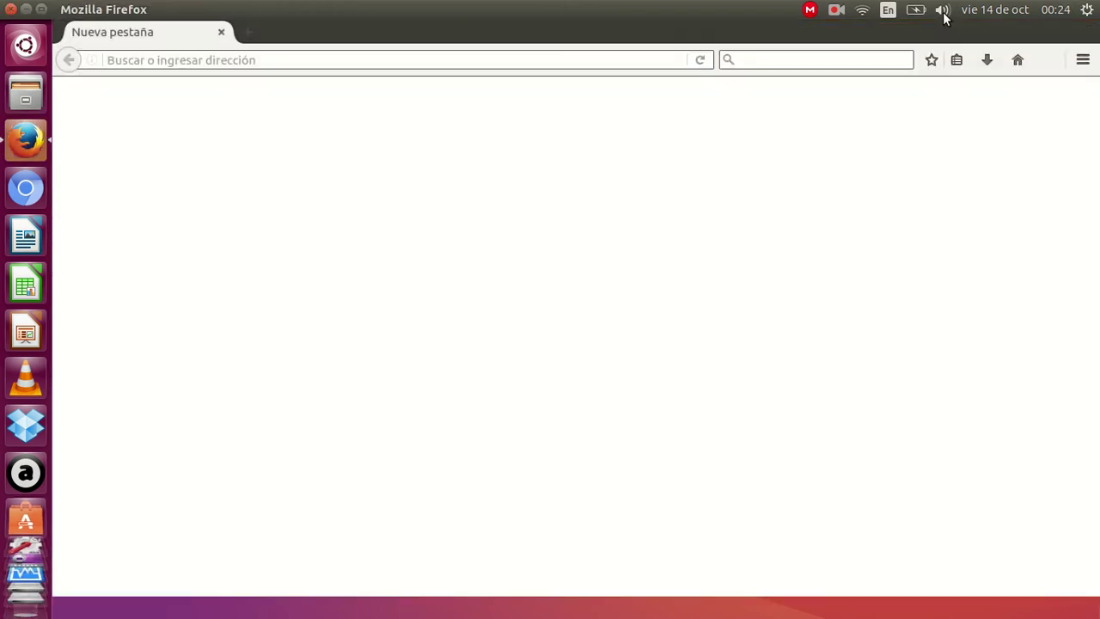
left_click(942, 11)
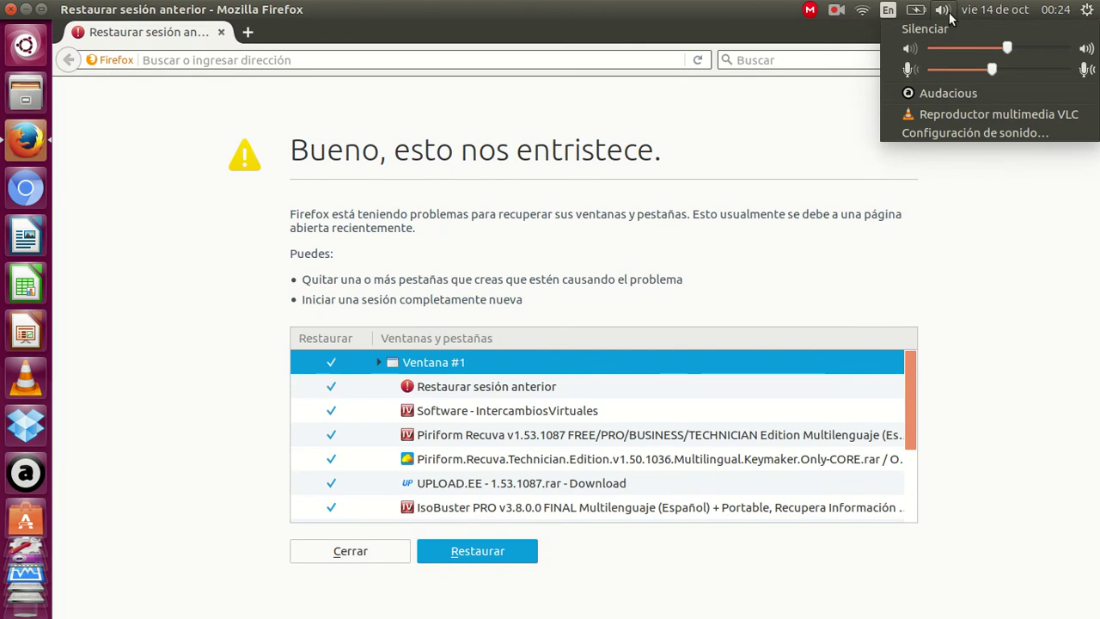
left_click(247, 37)
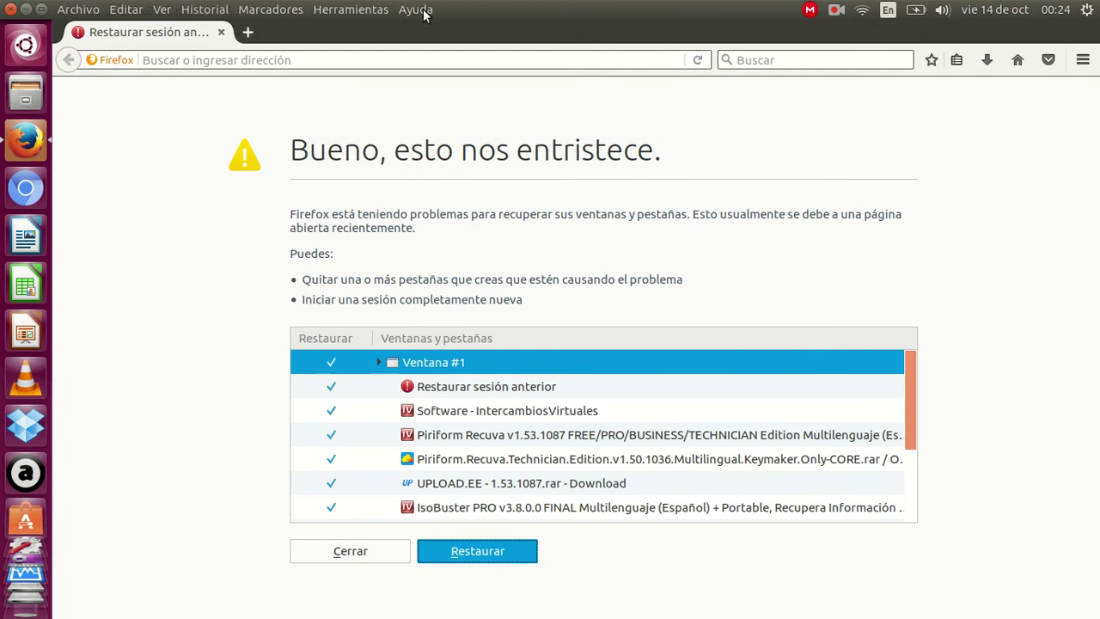
- Open Acerca de Firefox to check the browser version and move its window lower
left_click(419, 10)
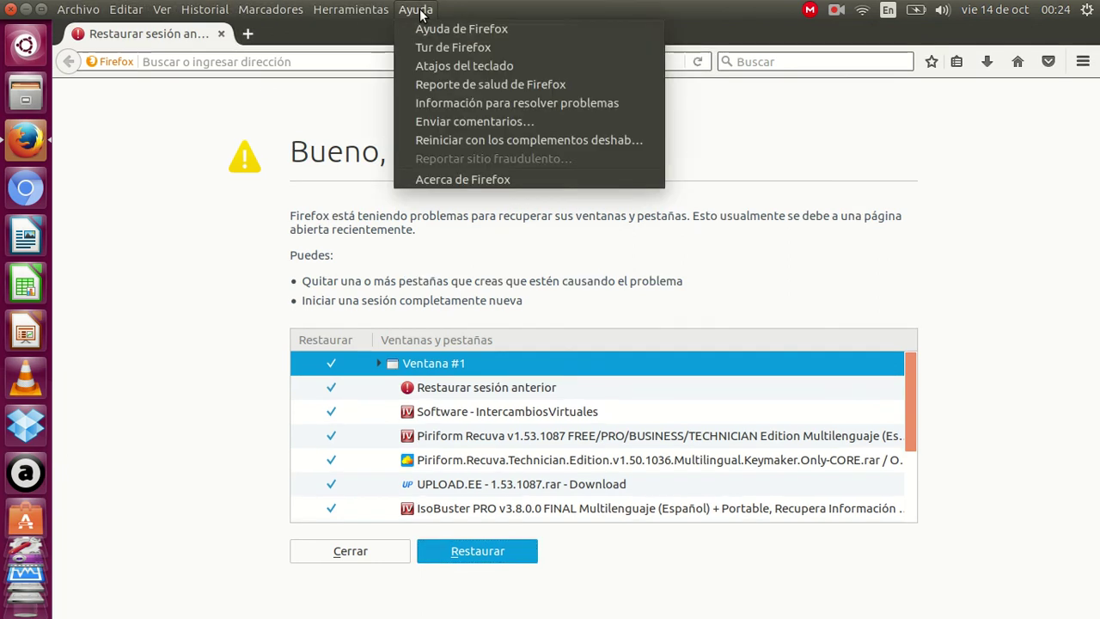
left_click(435, 176)
left_click_drag(474, 210, 485, 282)
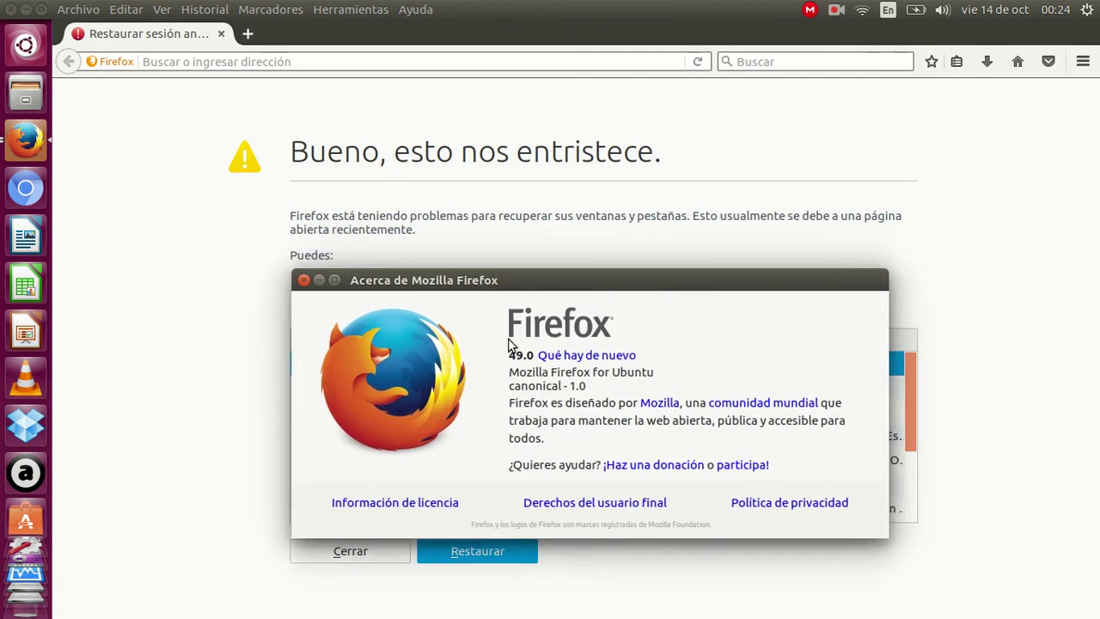
- Open a new tab in Firefox, switch between the two tabs, and minimize the browser window
left_click(249, 34)
left_click(186, 36)
left_click(300, 32)
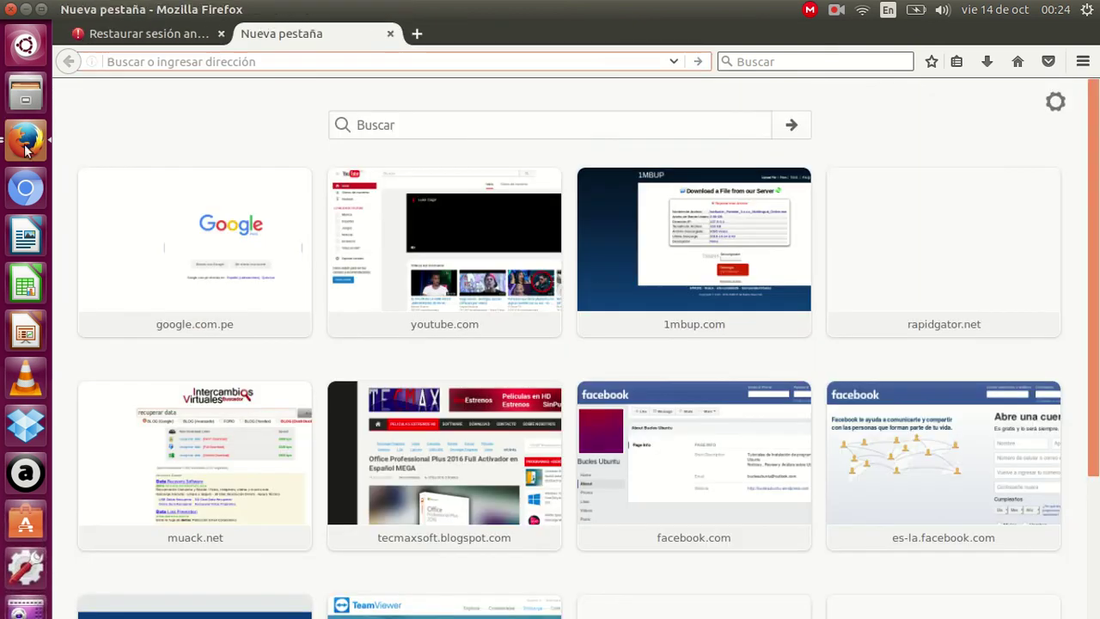
left_click(26, 9)
- Clear the old search from the Dash, browse its listed applications and files, and close it
left_click(37, 49)
left_click(86, 49)
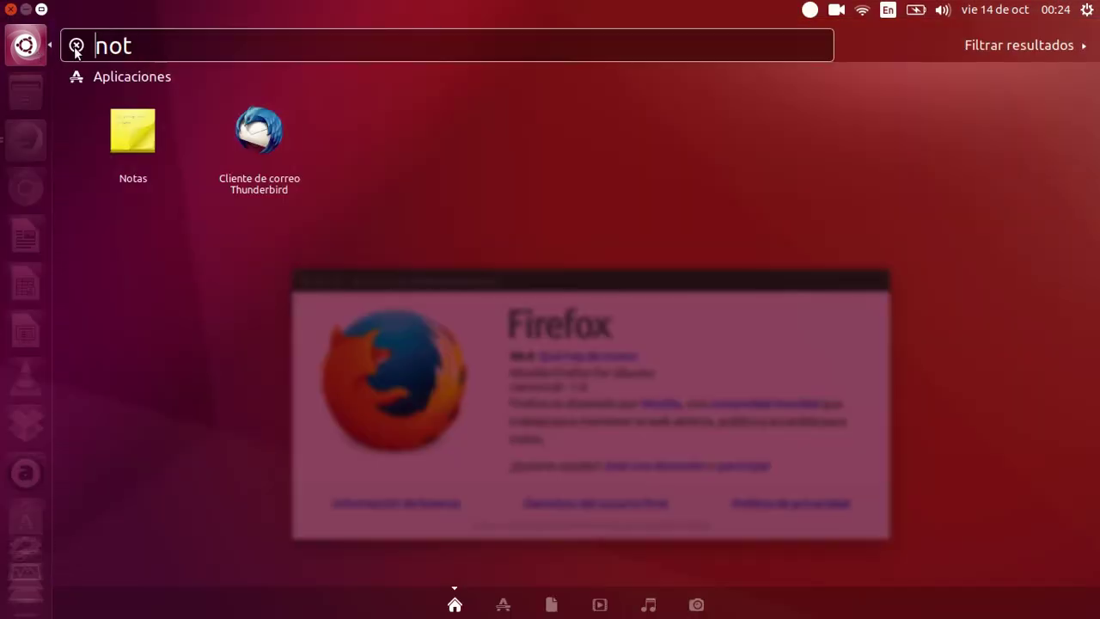
key("Delete")
key("Delete")
key("Delete")
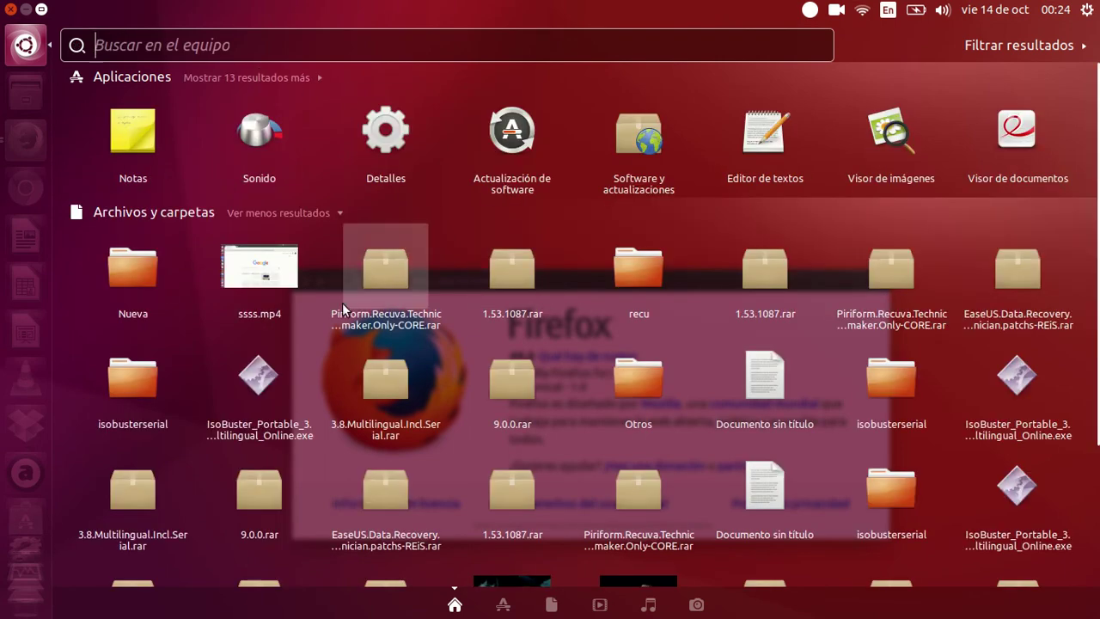
scroll(323, 288, "down", 3)
scroll(324, 290, "up", 2)
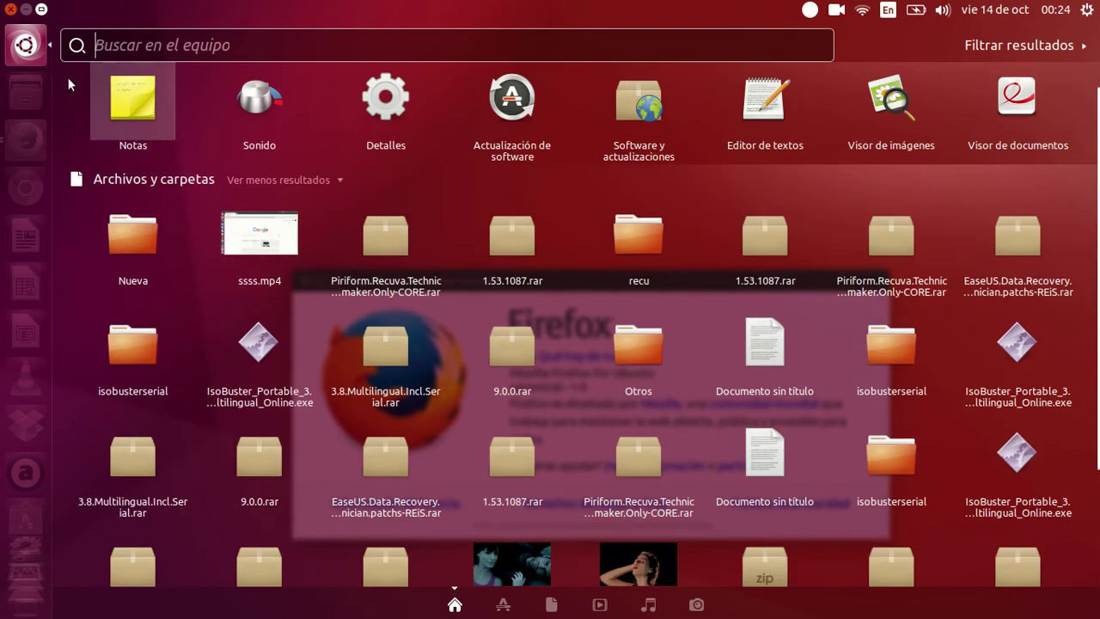
left_click(25, 47)
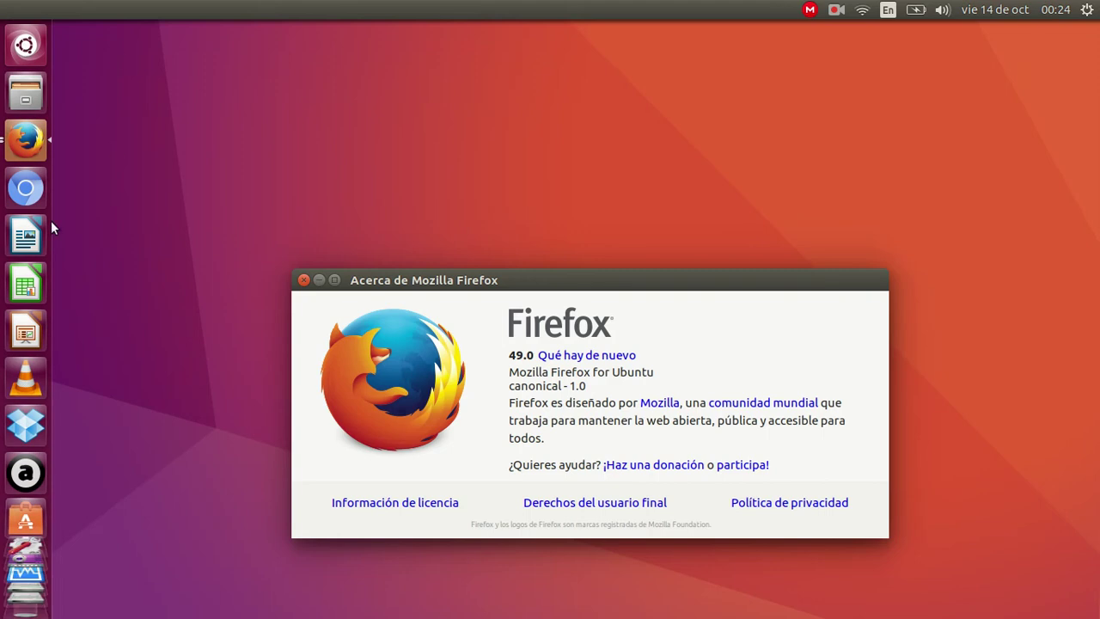
- Glance at the session options again and close the Acerca de Mozilla Firefox window
scroll(26, 558, "down", 2)
left_click(1087, 12)
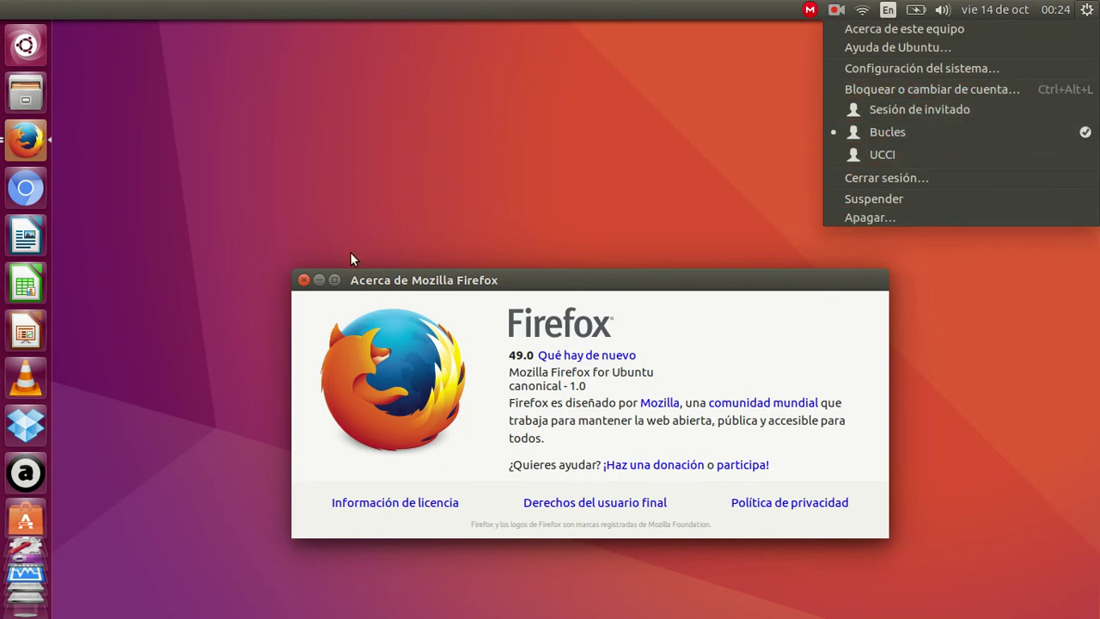
left_click(308, 272)
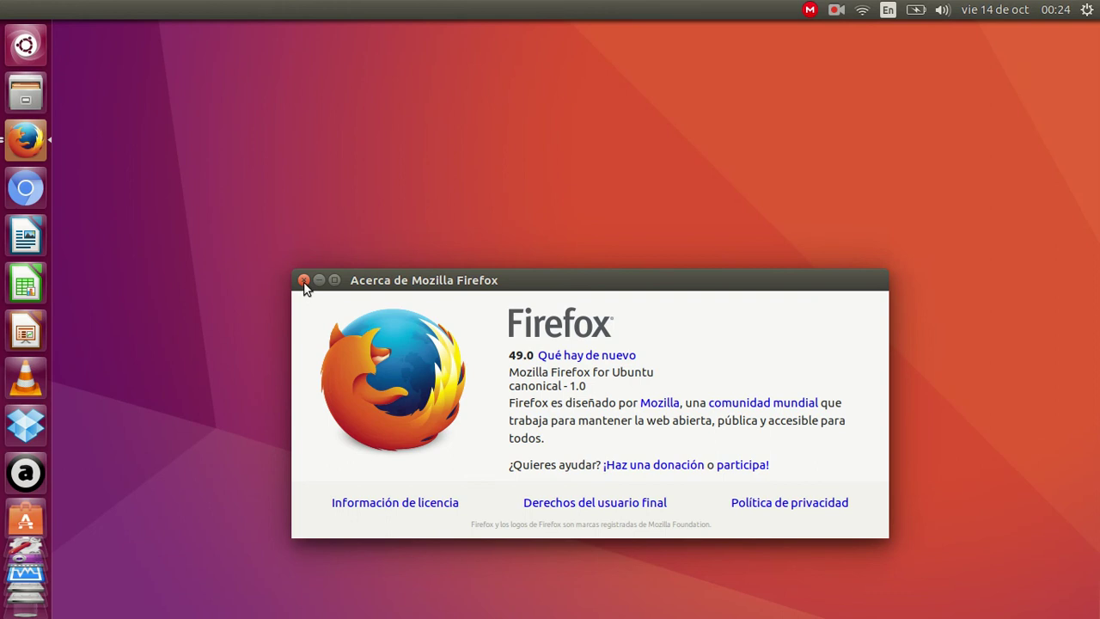
left_click(304, 283)
- Open Detalles from the Dash to view the system summary and move its window higher
left_click(25, 45)
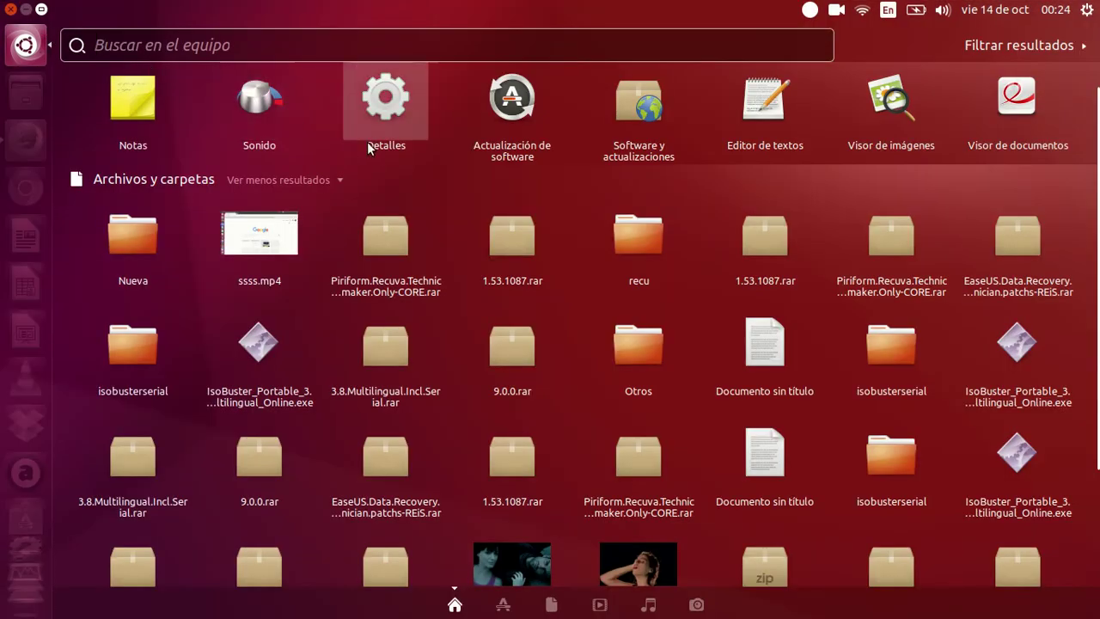
left_click(360, 144)
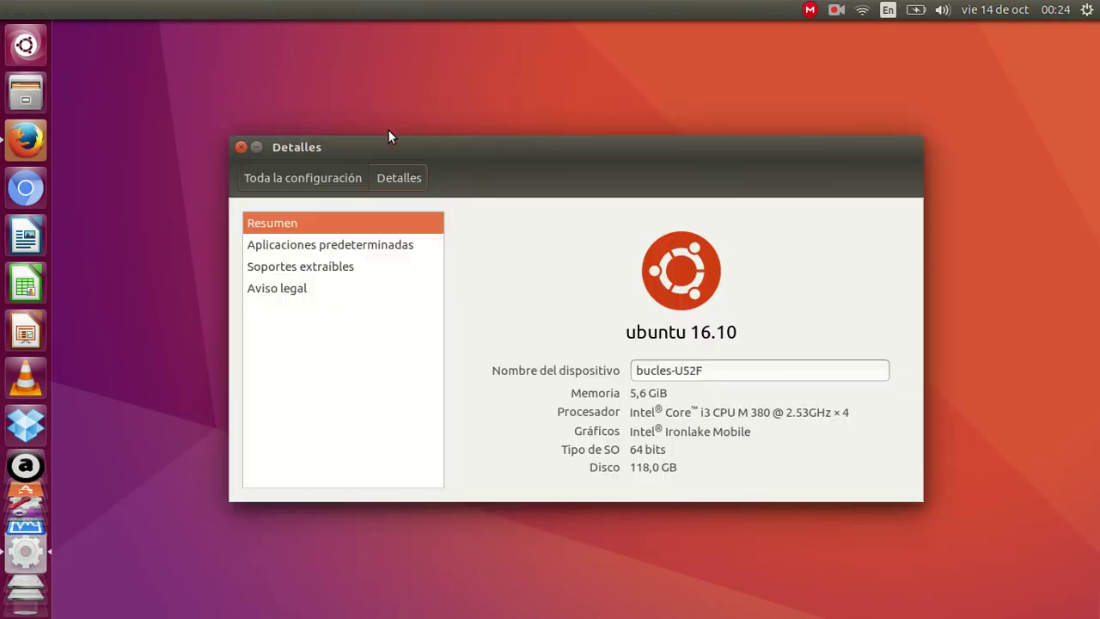
left_click_drag(493, 149, 474, 103)
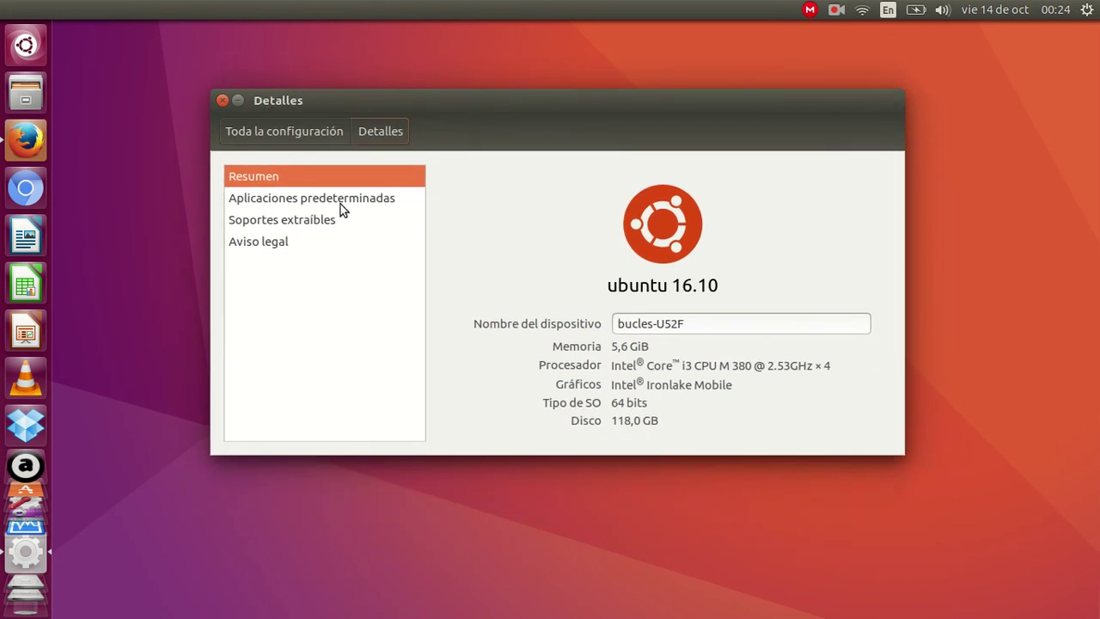
- View Aplicaciones predeterminadas in Detalles and check the available choices for Música
left_click(315, 199)
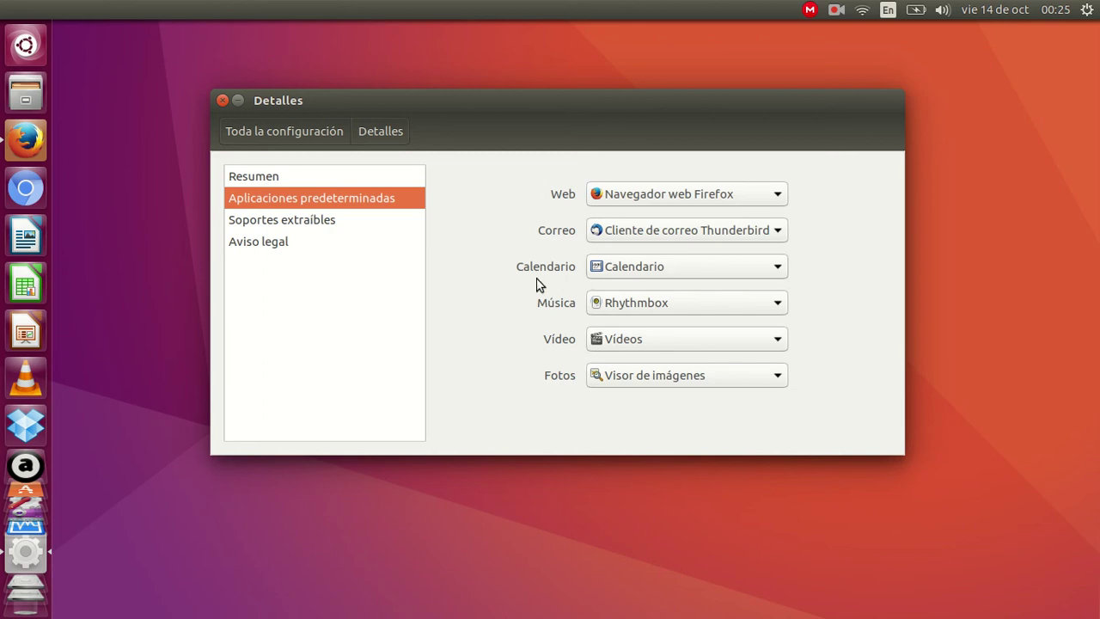
left_click(785, 303)
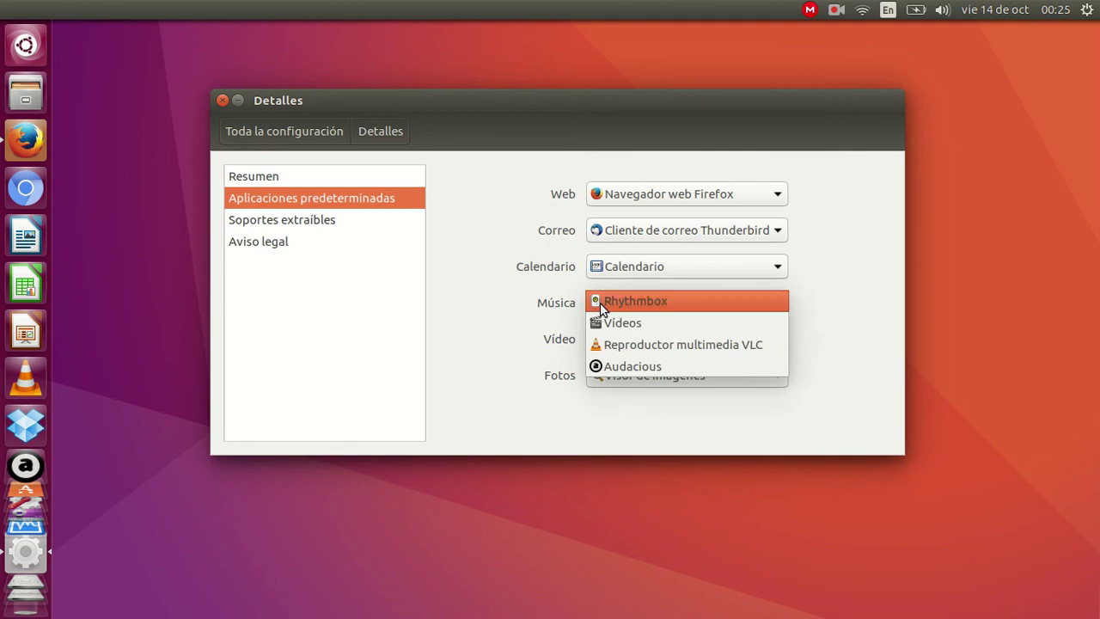
left_click(515, 314)
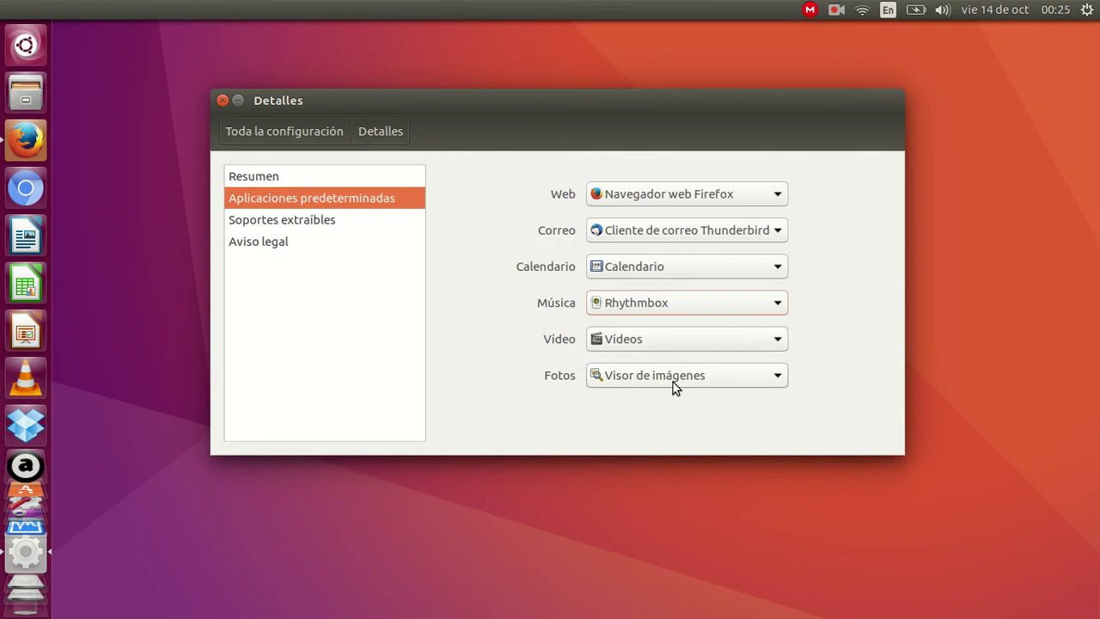
- Open the file manager and go to the Vídeos folder
left_click(26, 92)
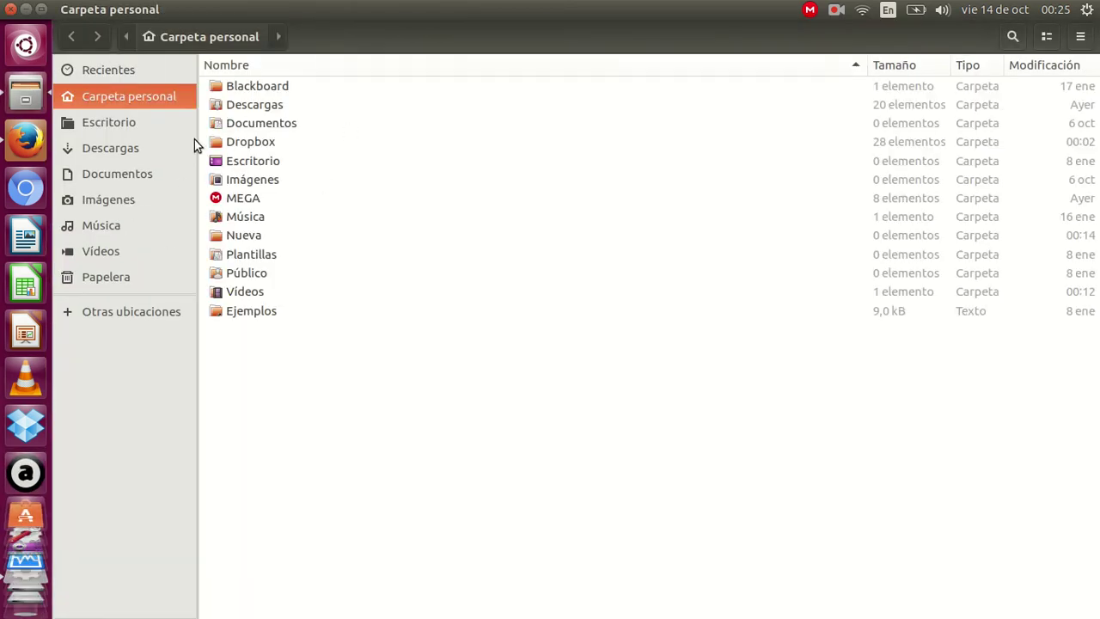
left_click(103, 254)
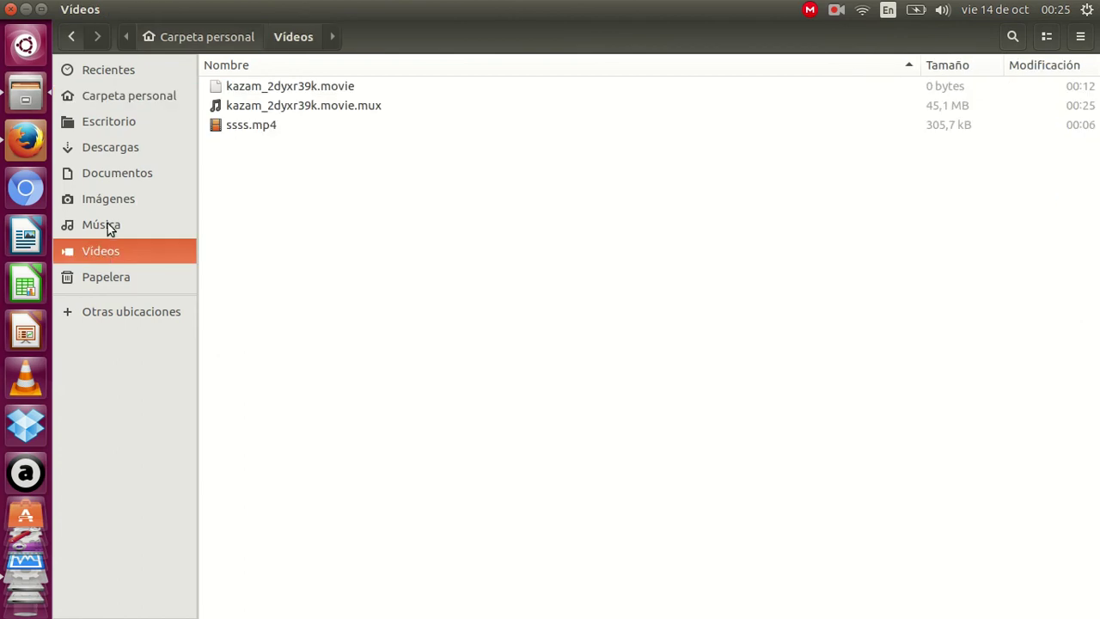
- Look through the Música, Vídeos and Imágenes folders in the file manager
left_click(109, 225)
left_click(101, 256)
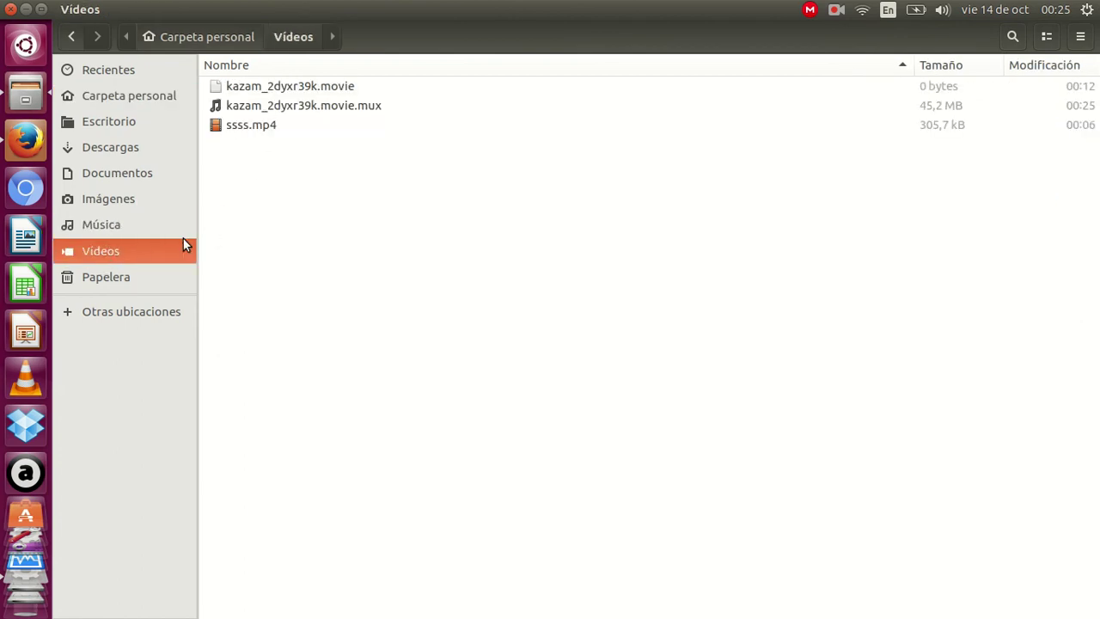
left_click(123, 227)
left_click(118, 203)
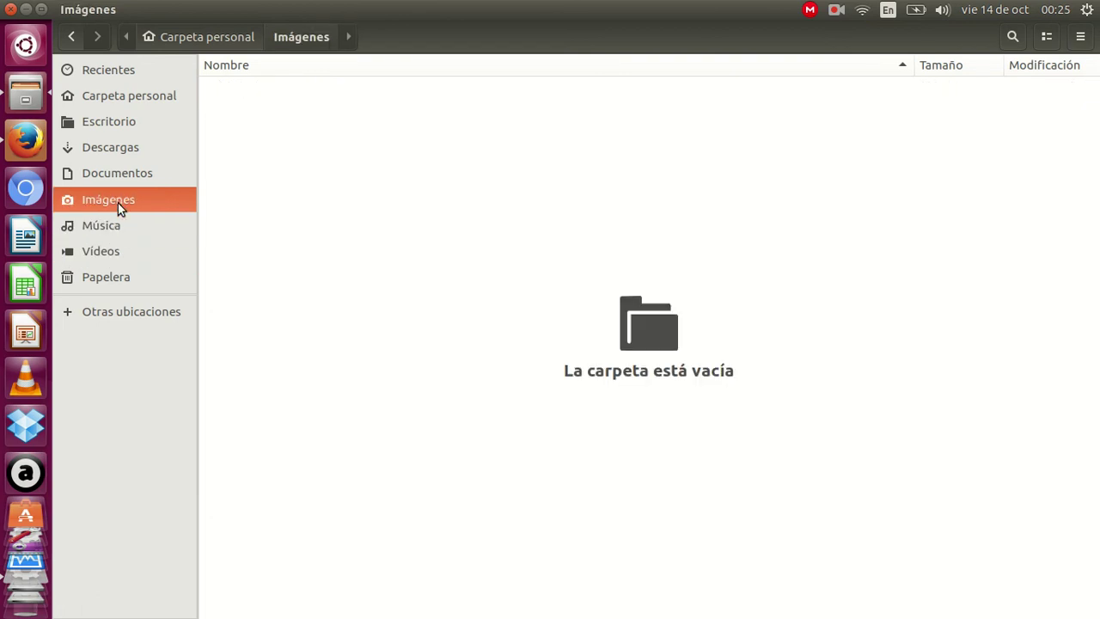
left_click(118, 256)
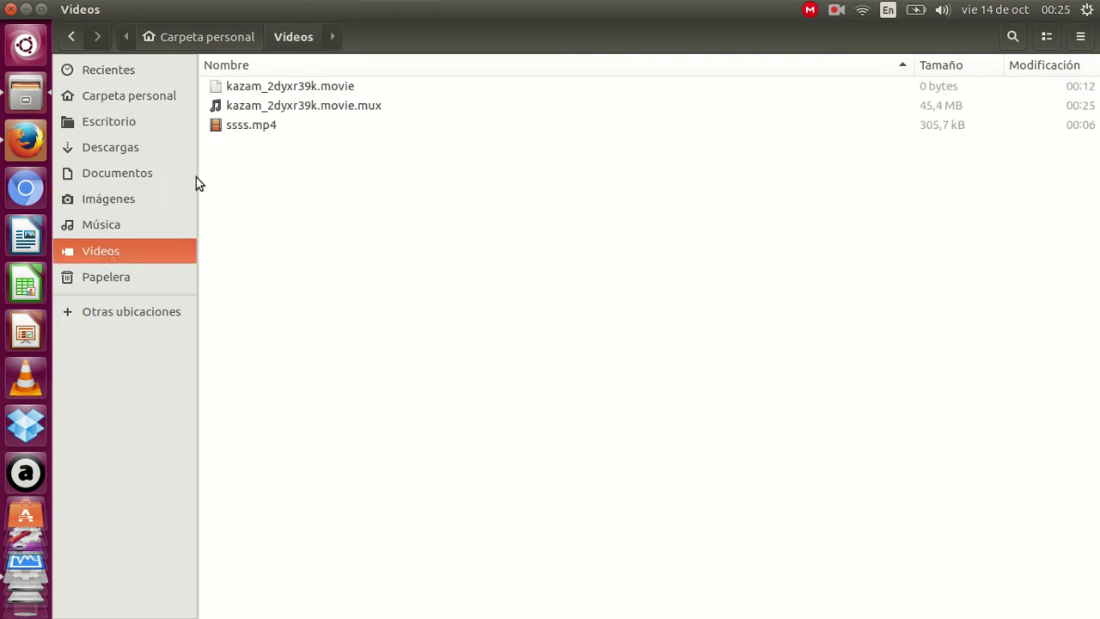
- Open the Lista1 folder inside Música and browse its list of songs and videos
left_click(134, 224)
double_click(255, 87)
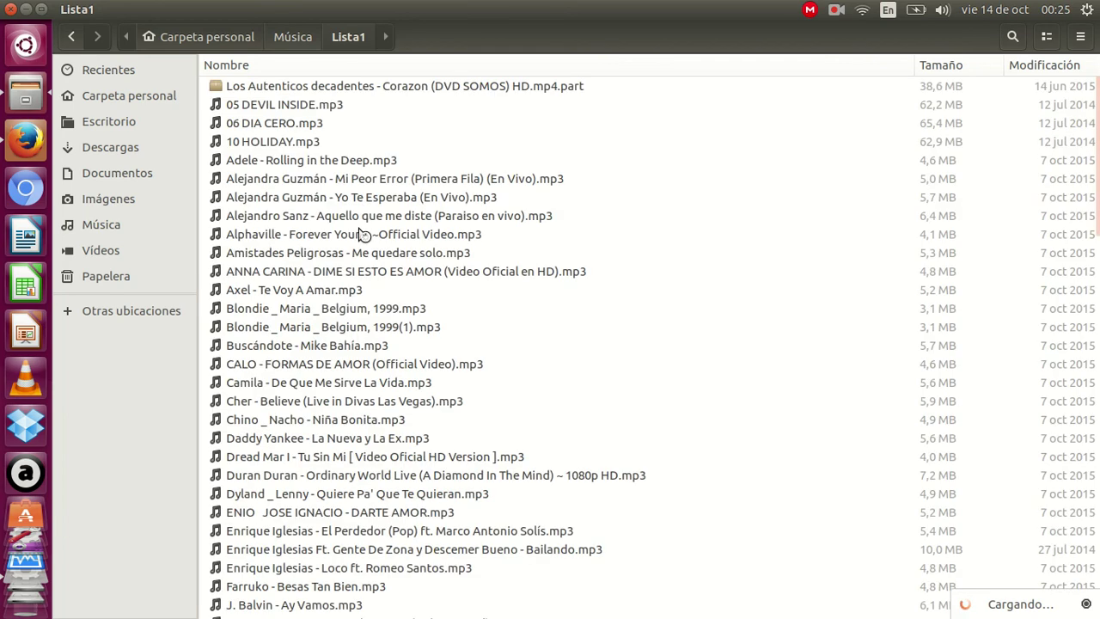
scroll(361, 159, "down", 15)
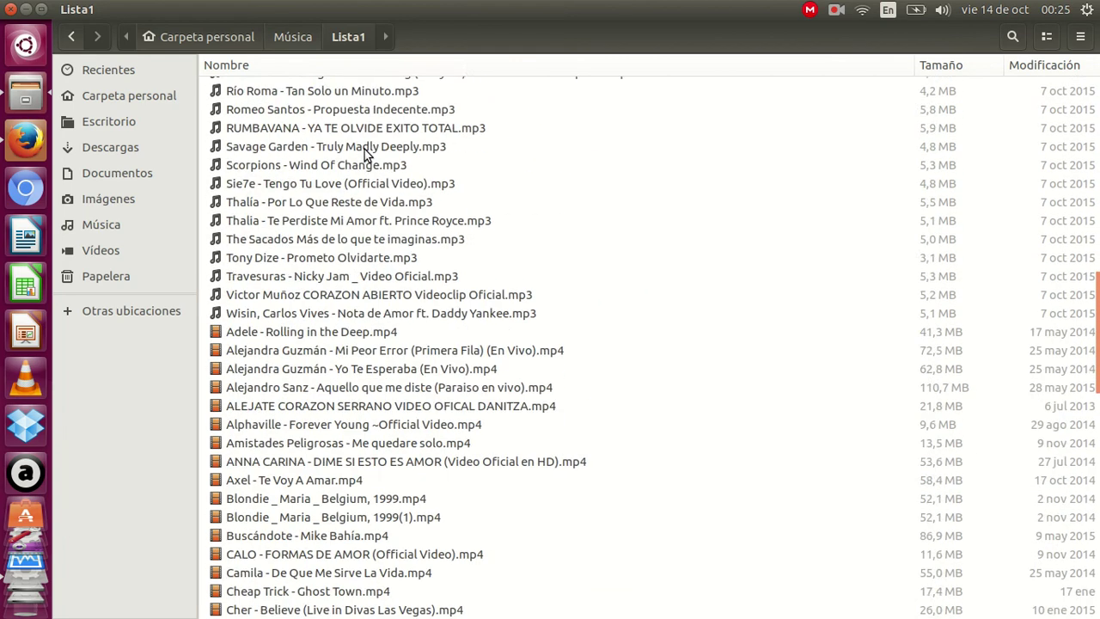
scroll(365, 152, "down", 5)
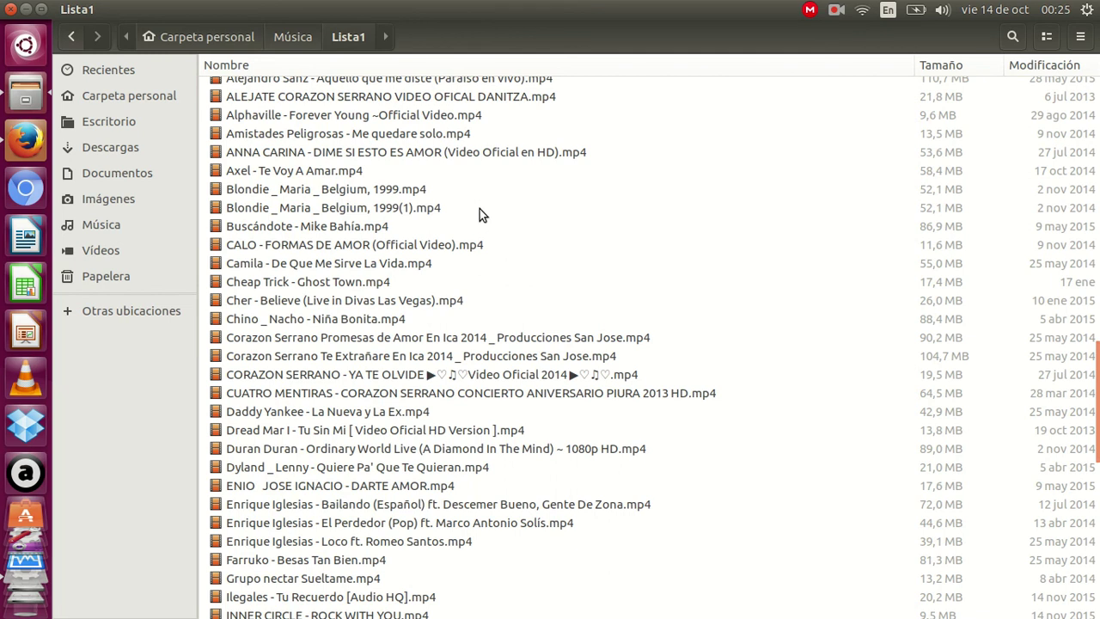
scroll(480, 214, "down", 11)
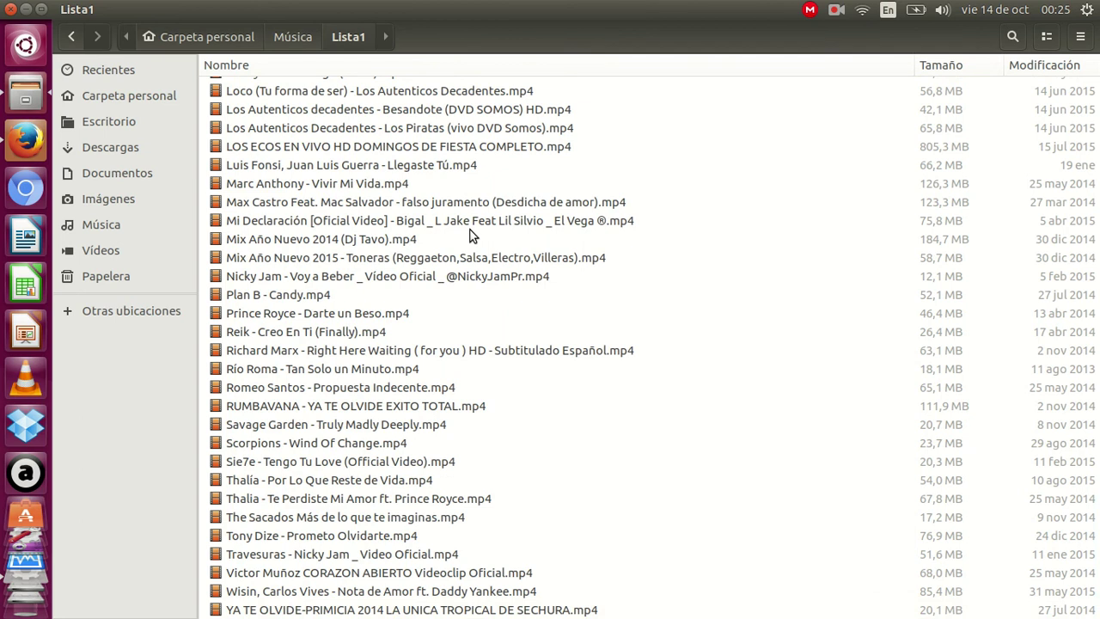
scroll(469, 235, "up", 5)
scroll(470, 236, "down", 5)
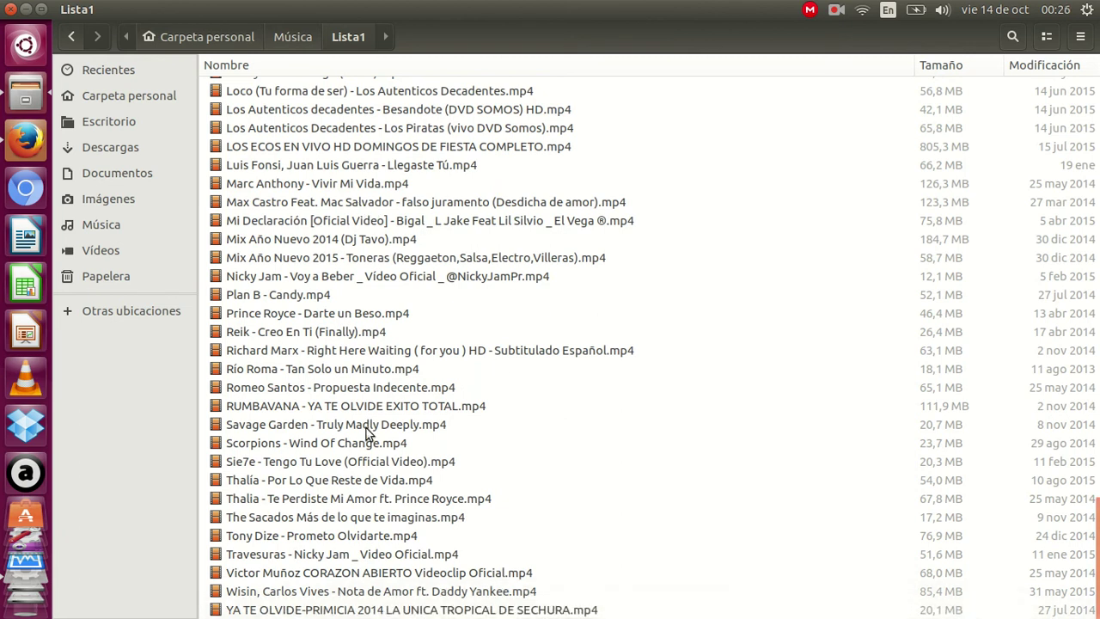
- Play RUMBAVANA - YA TE OLVIDE EXITO TOTAL.mp4 from Lista1 and watch it in full screen
left_click(356, 408)
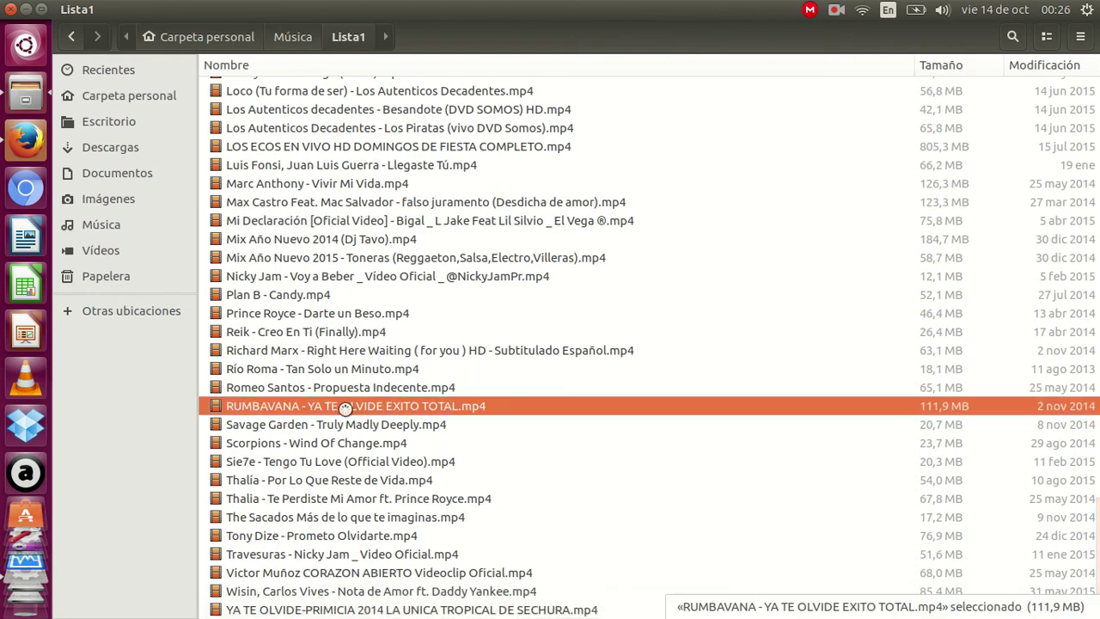
double_click(347, 409)
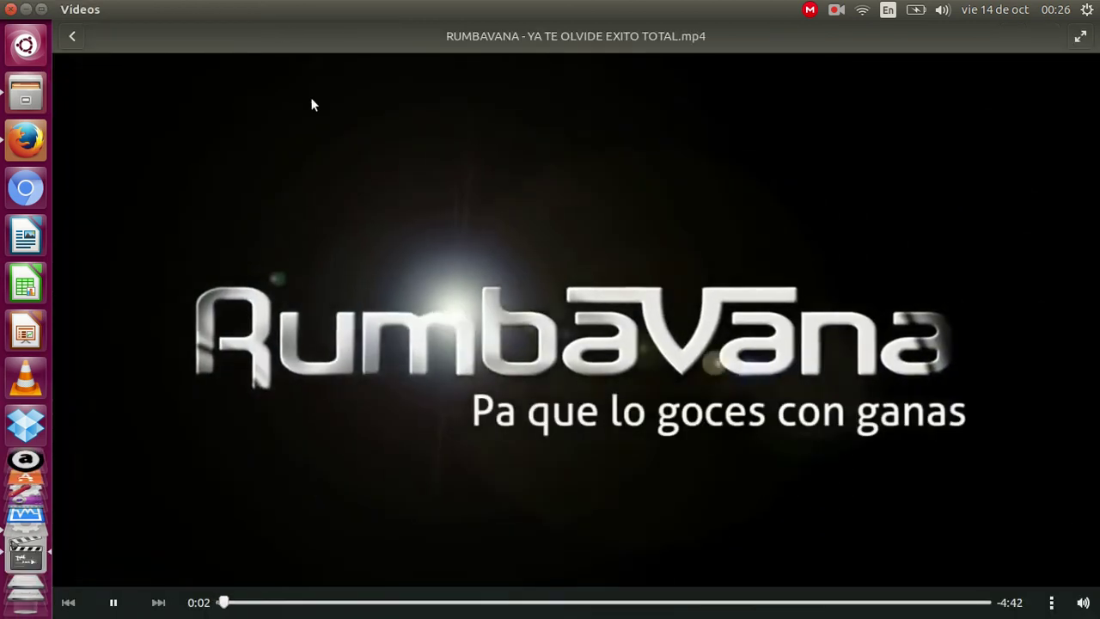
left_click(1080, 36)
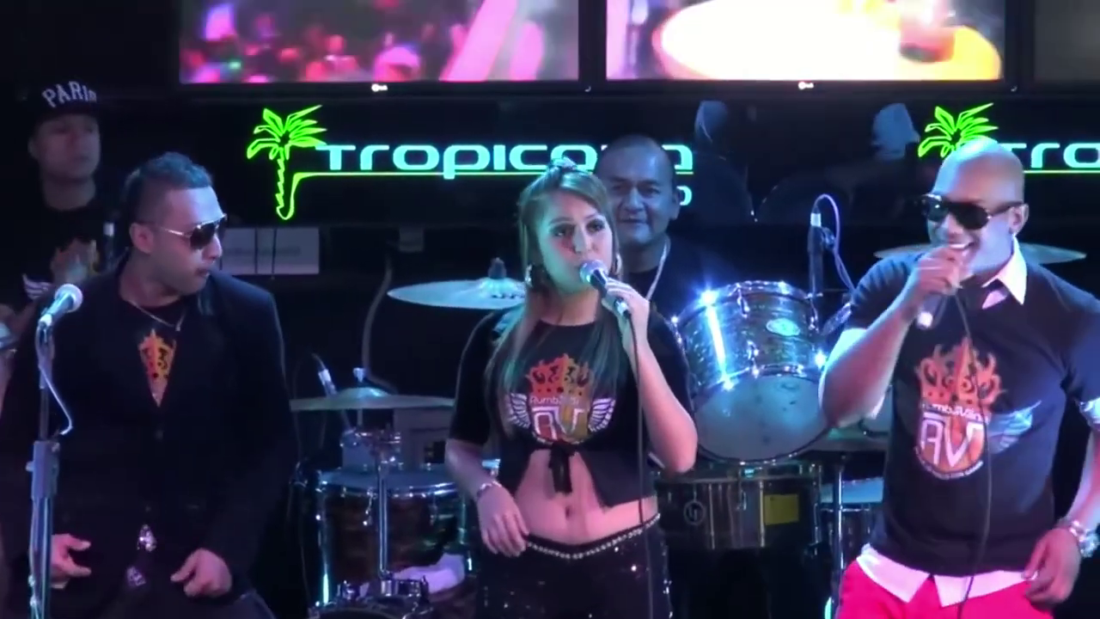
mouse_move(549, 266)
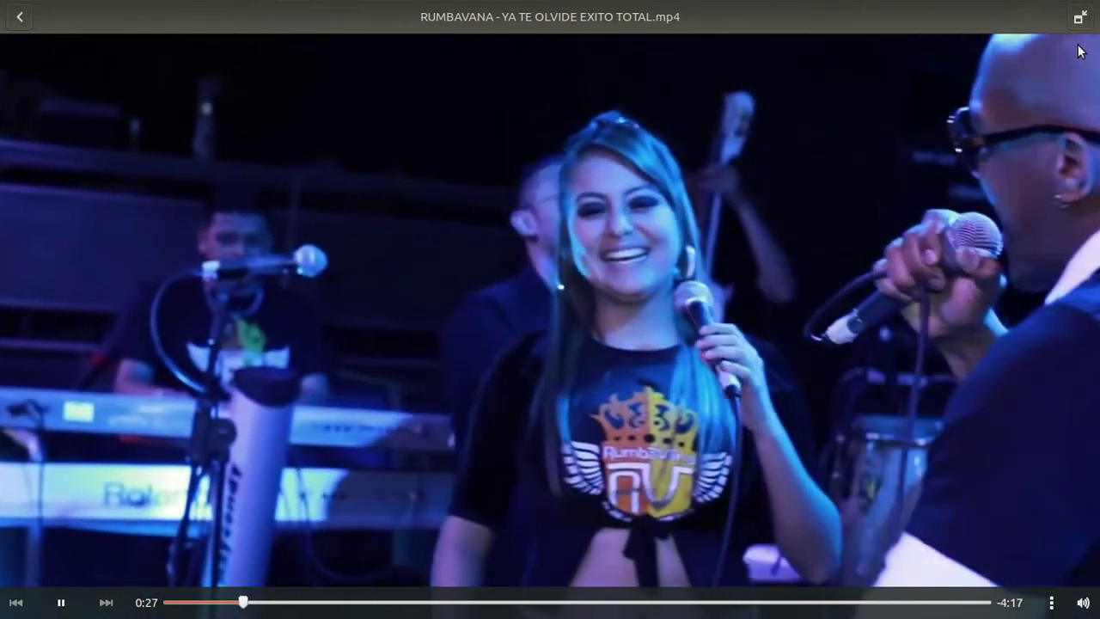
- Leave full screen, close the video player and dismiss the error message in the file manager
left_click(1080, 16)
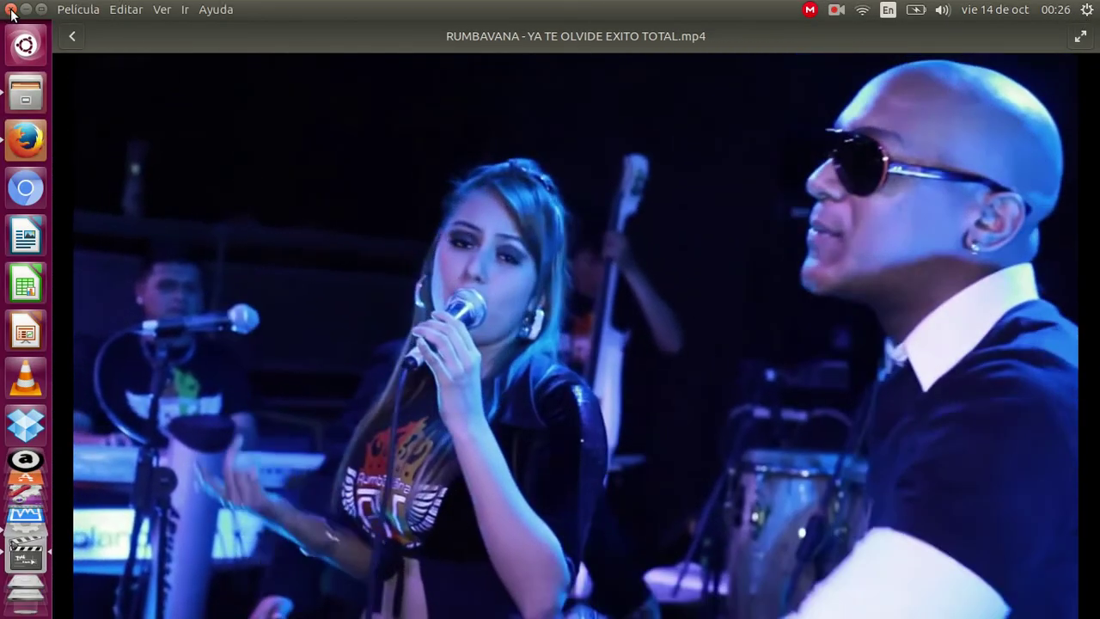
left_click(11, 12)
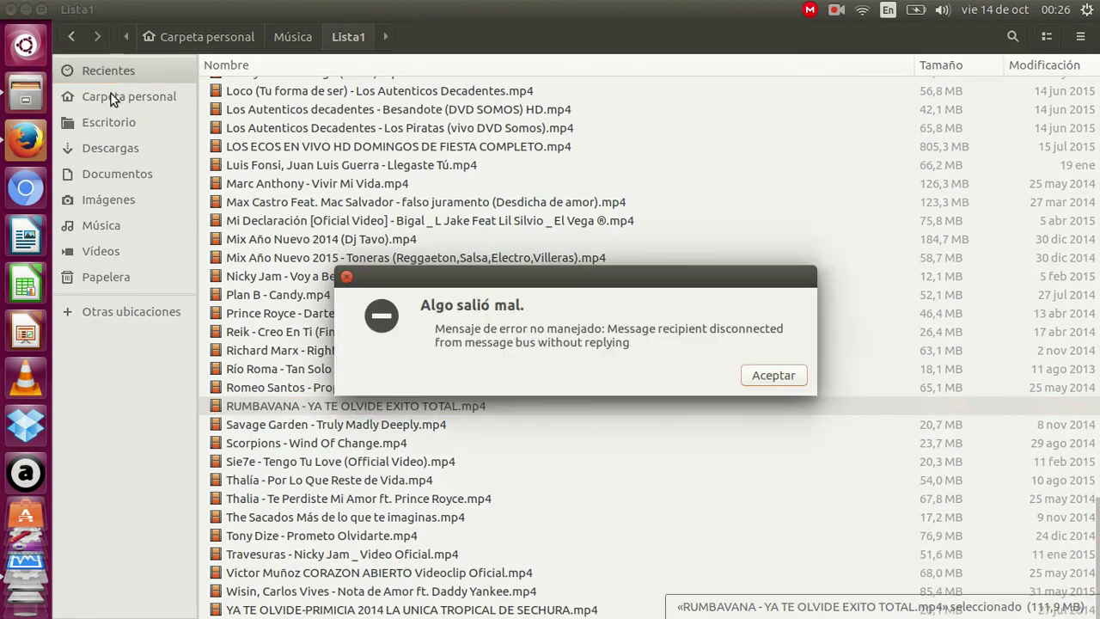
left_click(346, 276)
- Look through Carpeta personal and the Escritorio, Descargas and Documentos folders
left_click(97, 86)
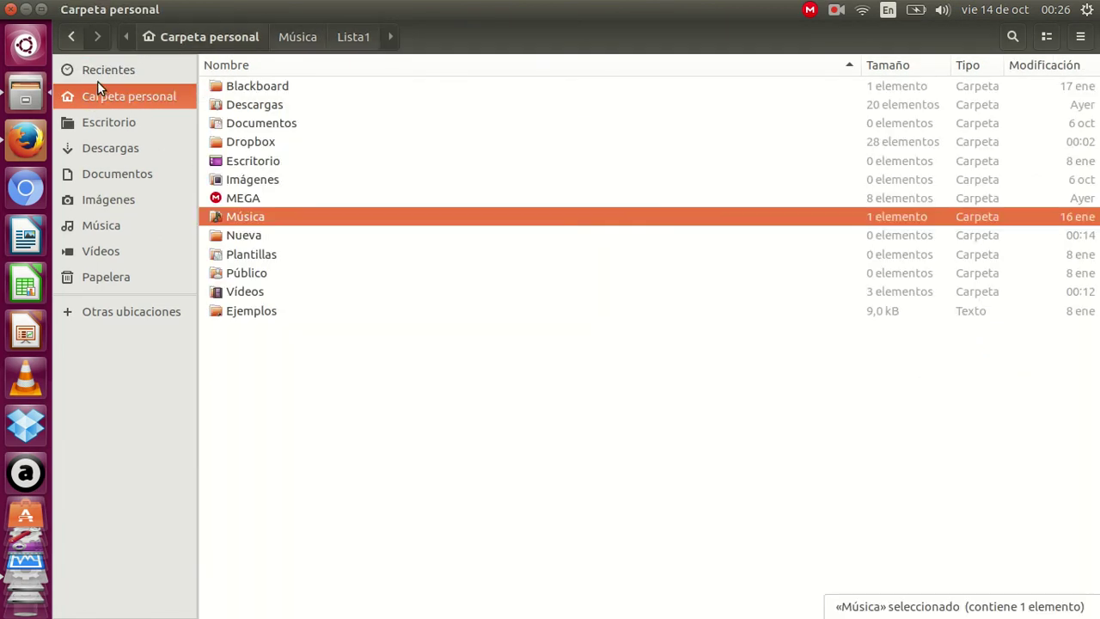
left_click(106, 123)
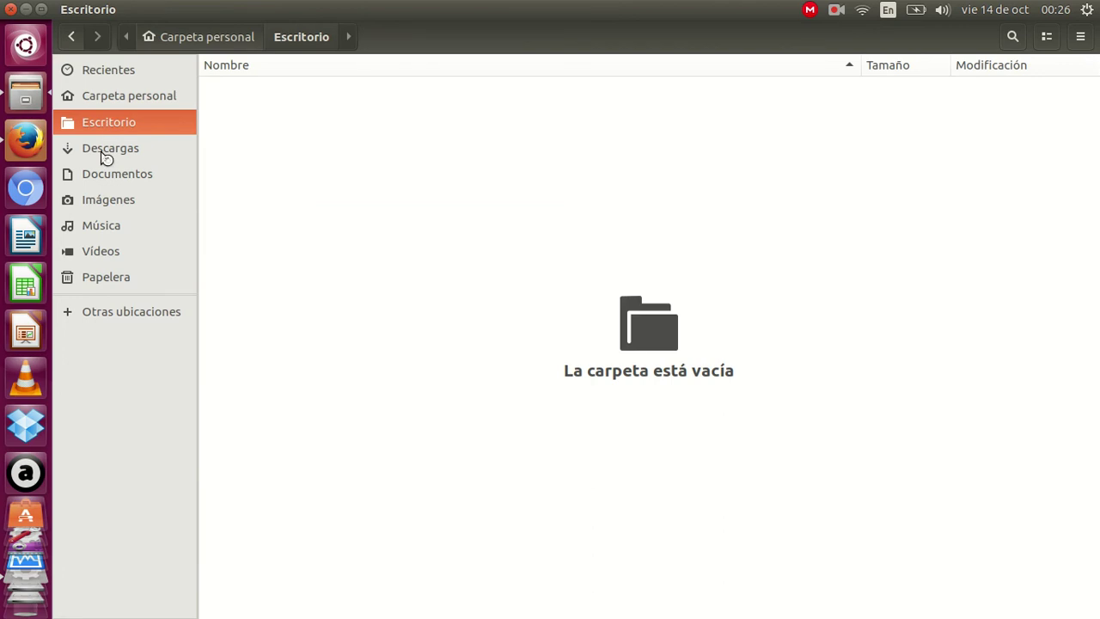
left_click(101, 152)
left_click(106, 172)
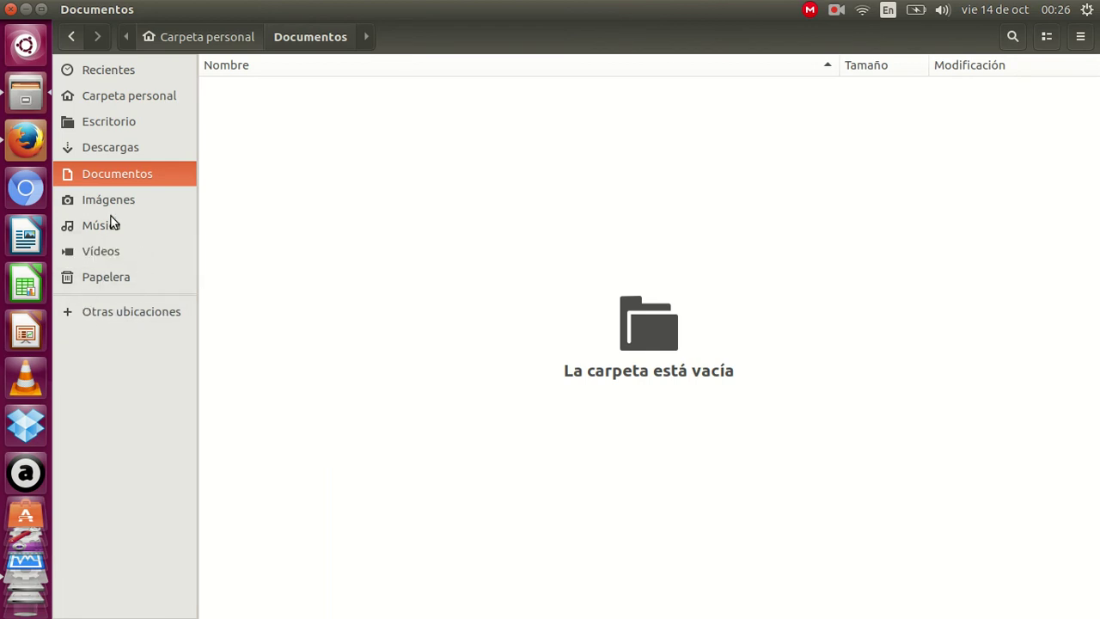
- Go to Otras ubicaciones, view the contents of the Equipo and System drives and return to the drive list
left_click(102, 309)
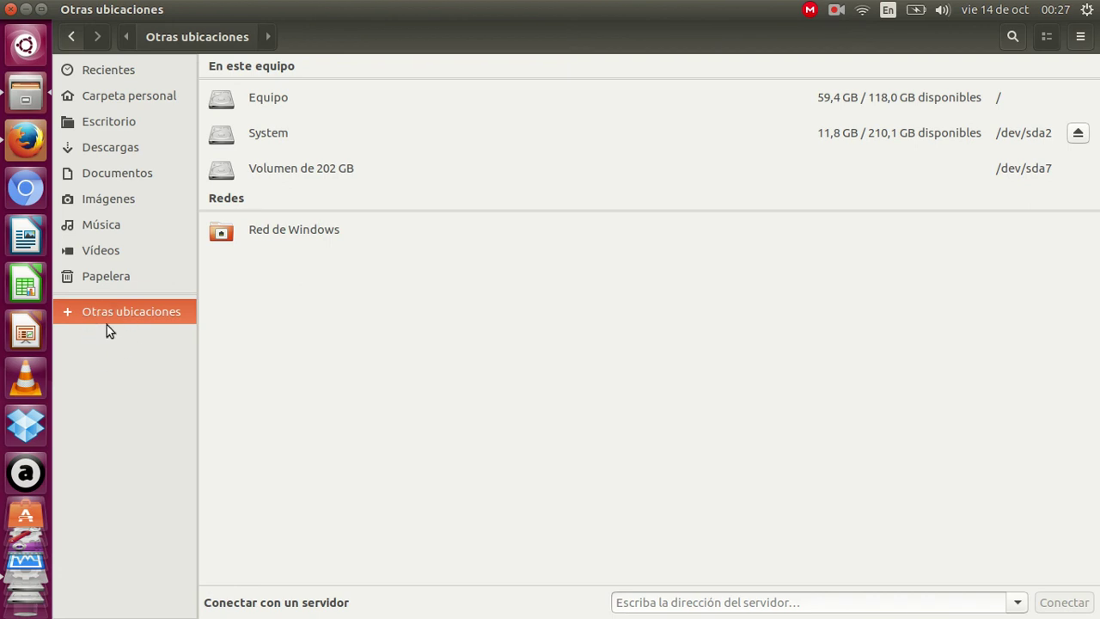
left_click(275, 97)
left_click(71, 37)
left_click(271, 137)
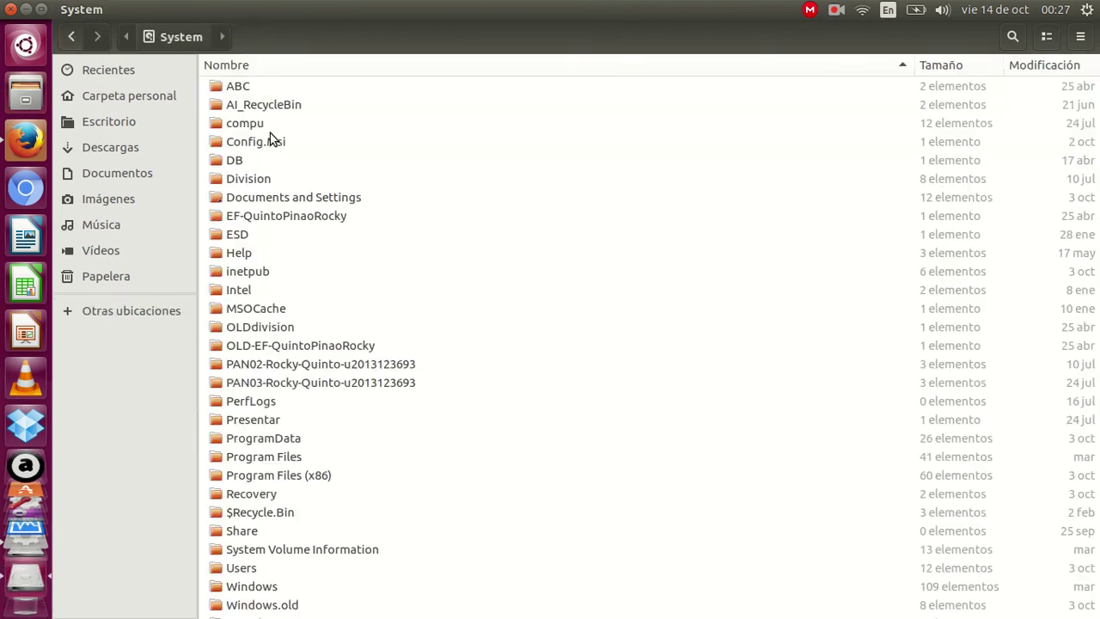
scroll(289, 282, "down", 10)
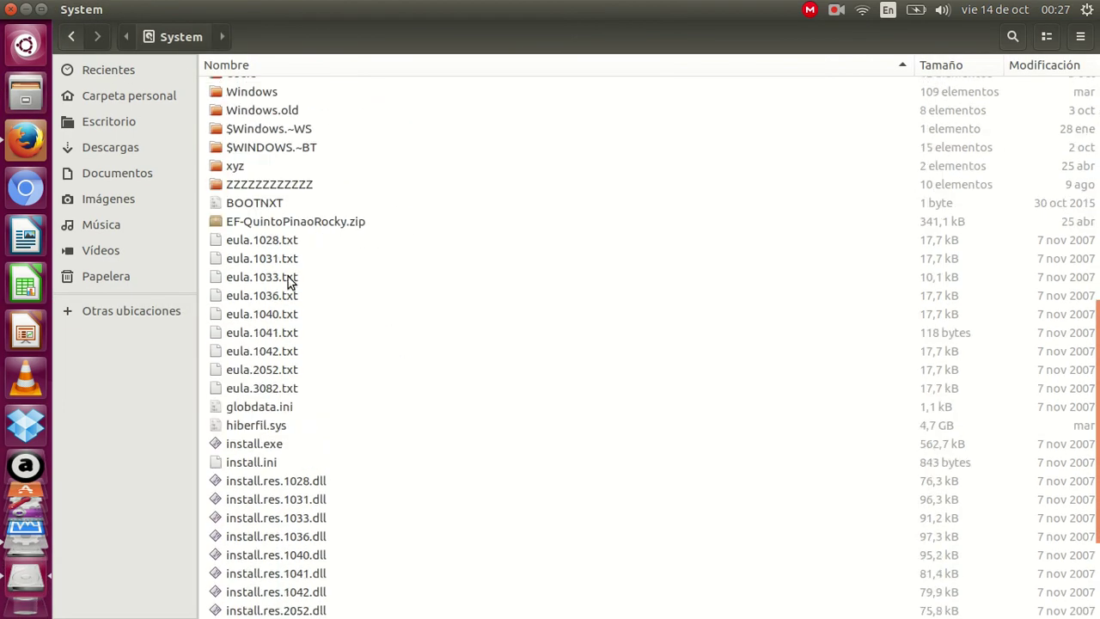
scroll(289, 281, "up", 10)
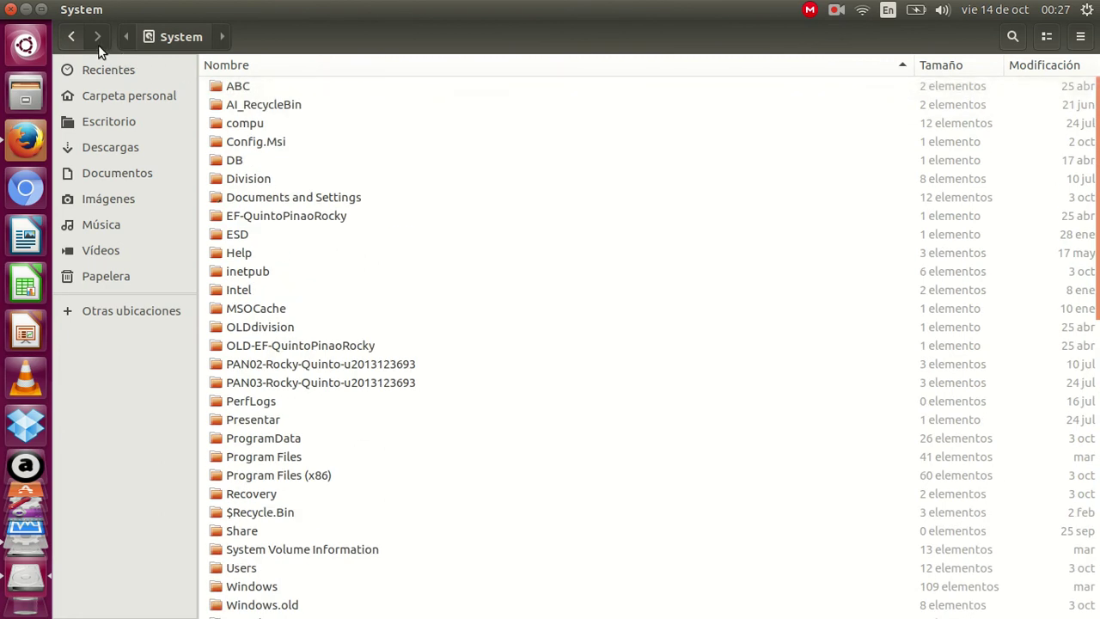
left_click(73, 37)
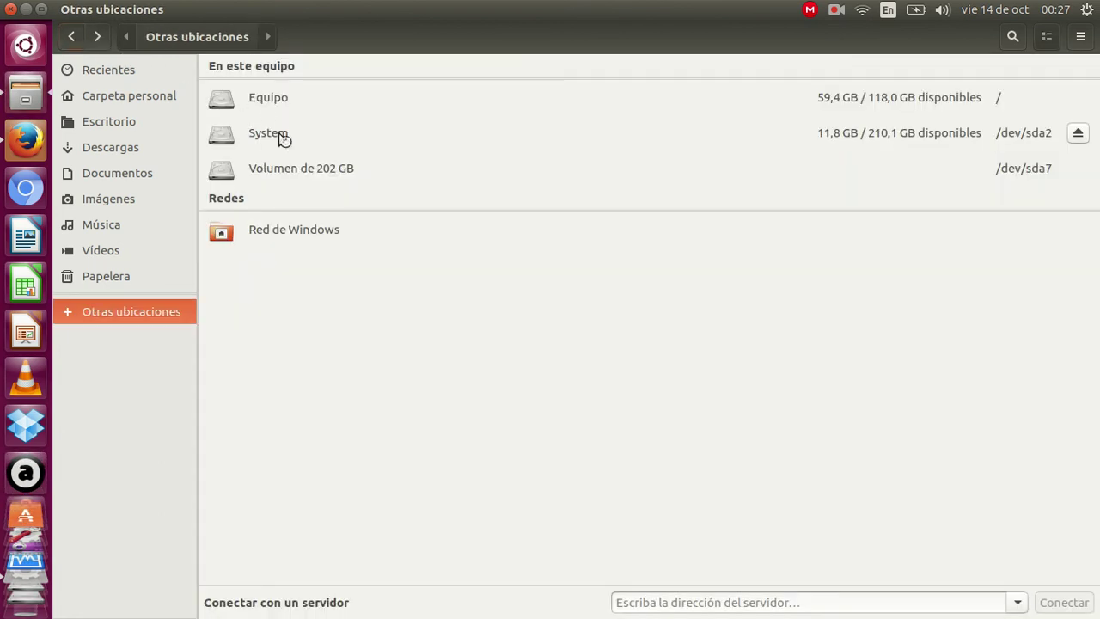
- View System again, examine the root folders of Volumen de 202 GB and return to Otras ubicaciones
left_click(280, 137)
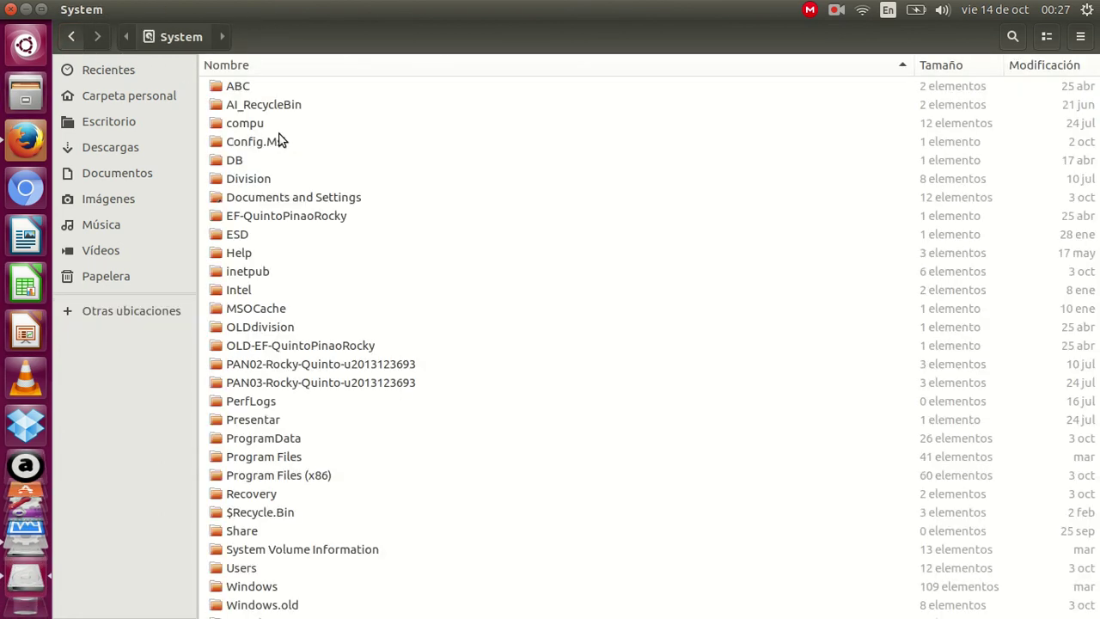
left_click(70, 38)
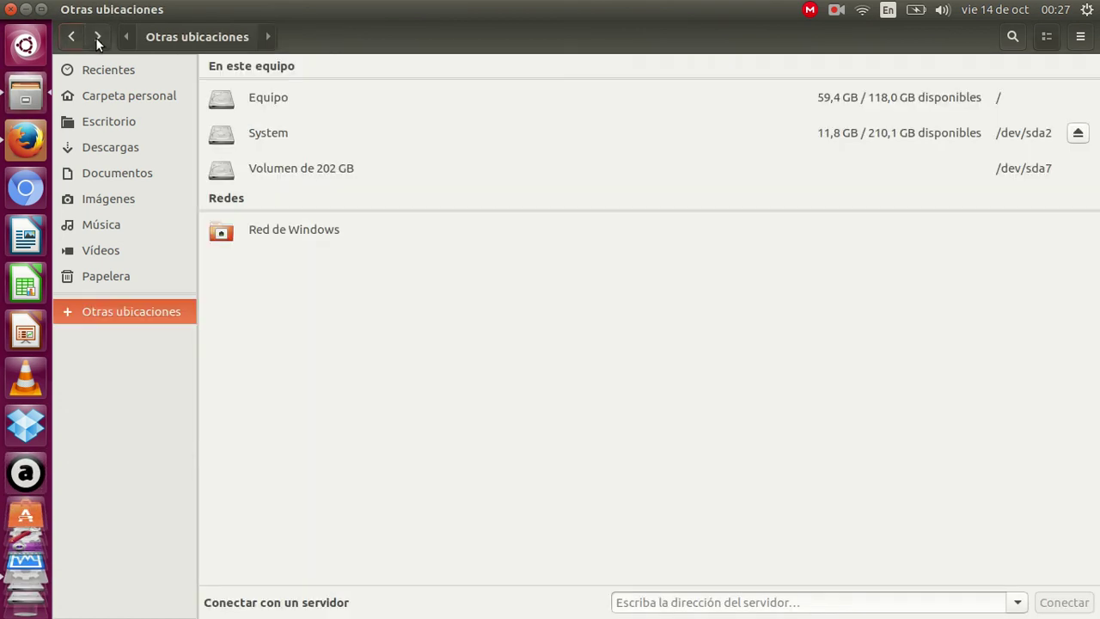
left_click(290, 172)
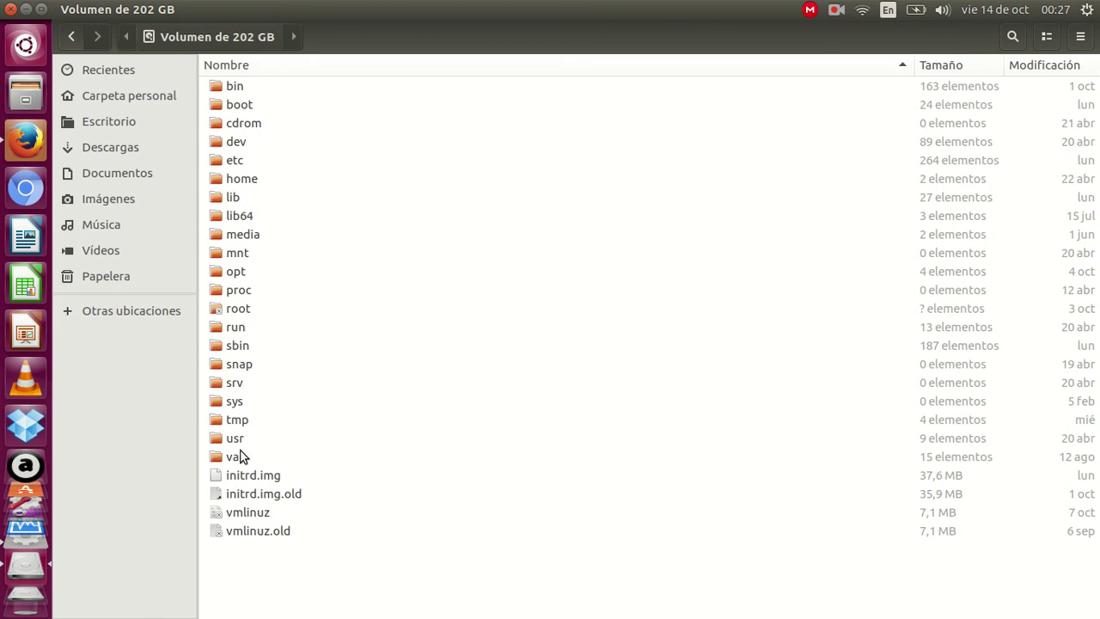
left_click(75, 40)
- Compare the folders on the System drive with those on Equipo, returning to Otras ubicaciones
left_click(267, 133)
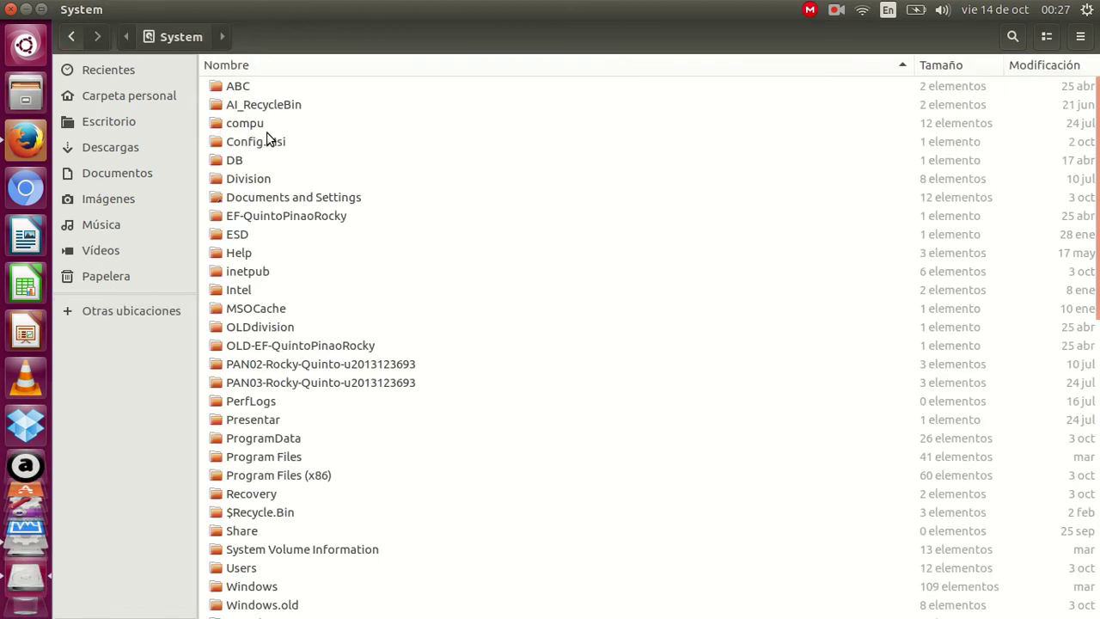
scroll(323, 307, "down", 5)
scroll(322, 307, "up", 5)
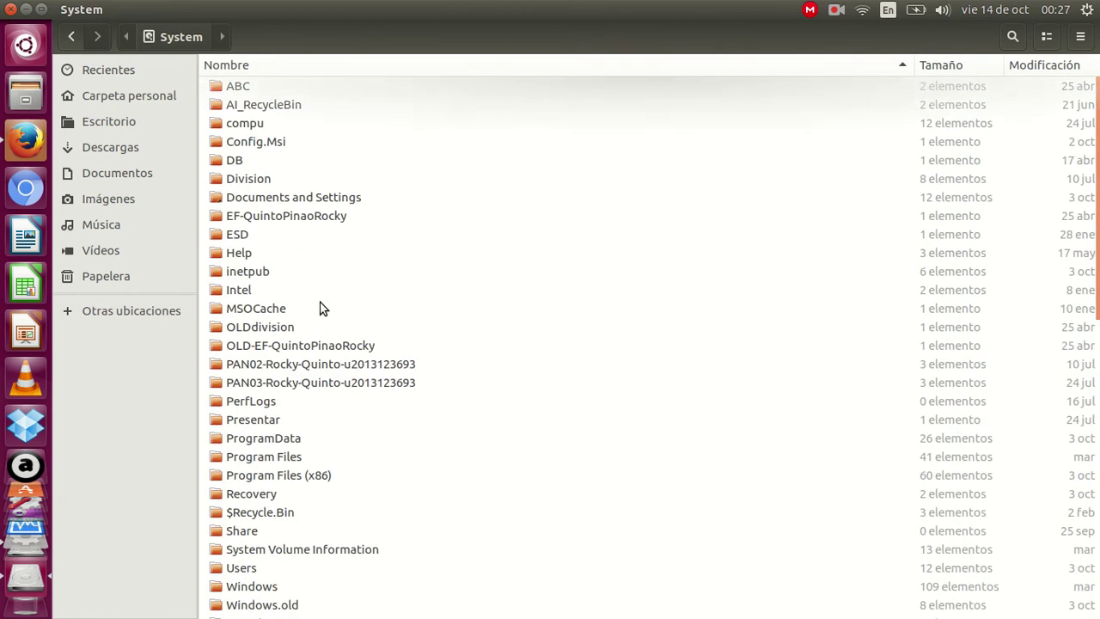
left_click(72, 38)
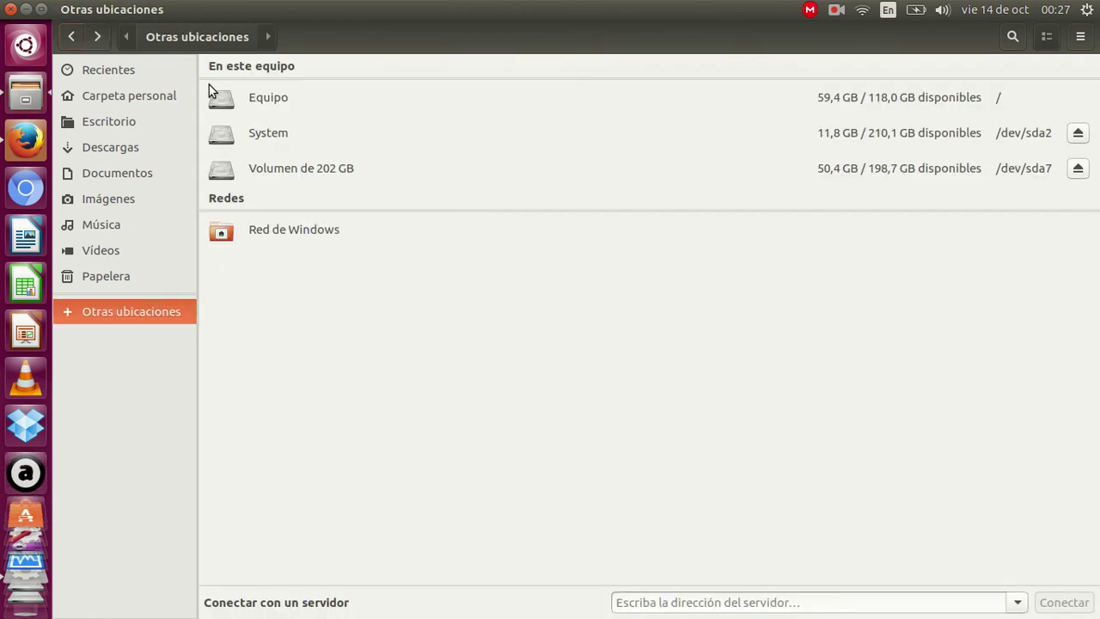
left_click(256, 101)
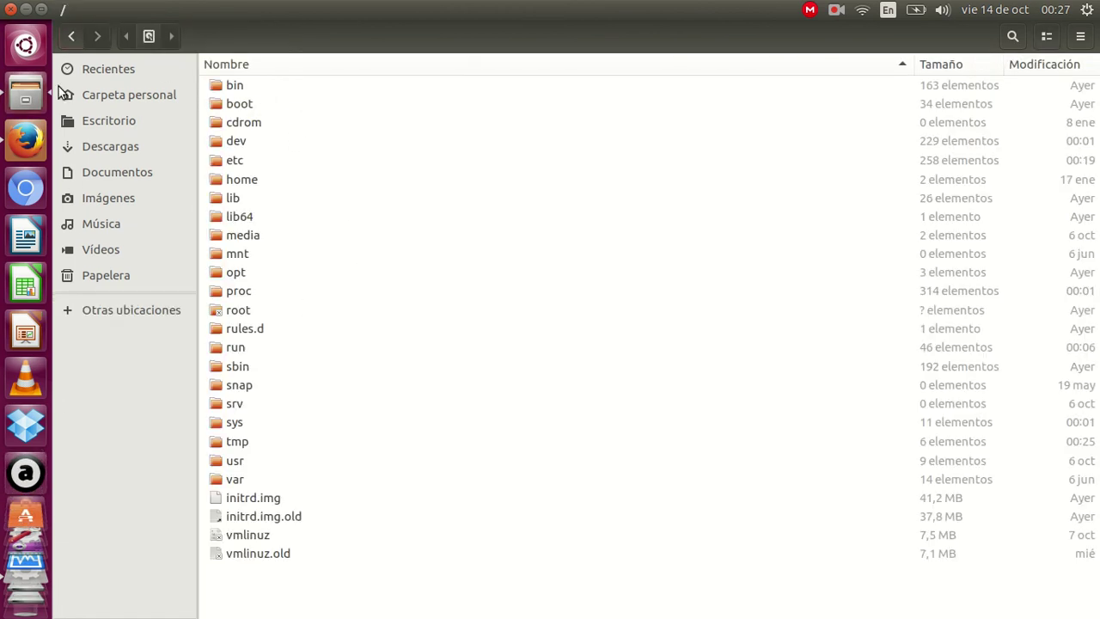
left_click(71, 36)
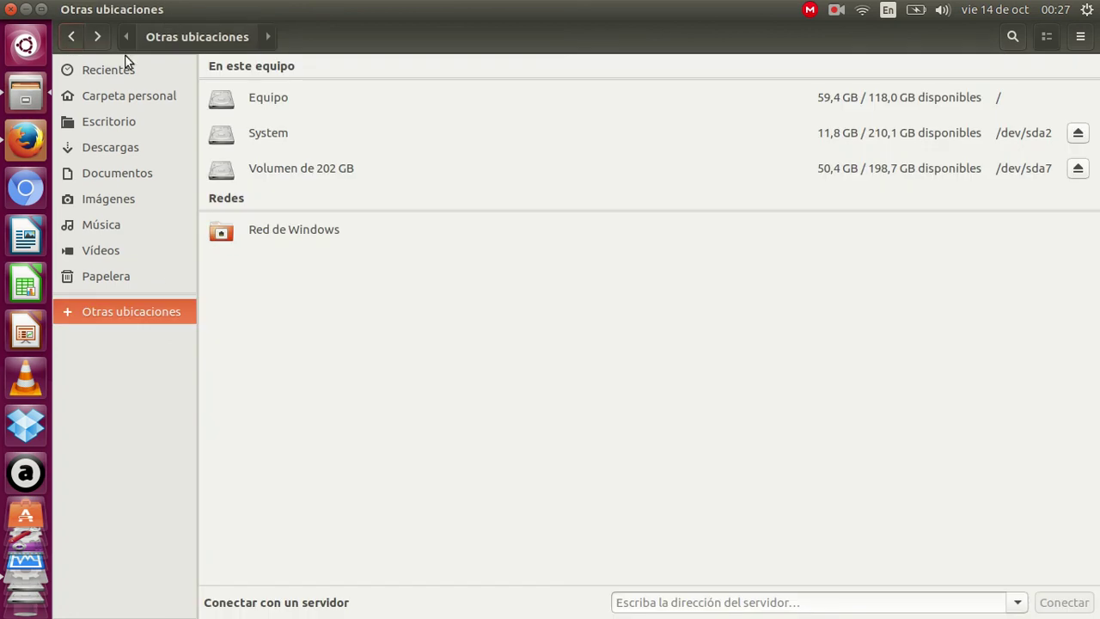
- View Volumen de 202 GB and Equipo once more to compare their root folders, returning to Otras ubicaciones
left_click(283, 171)
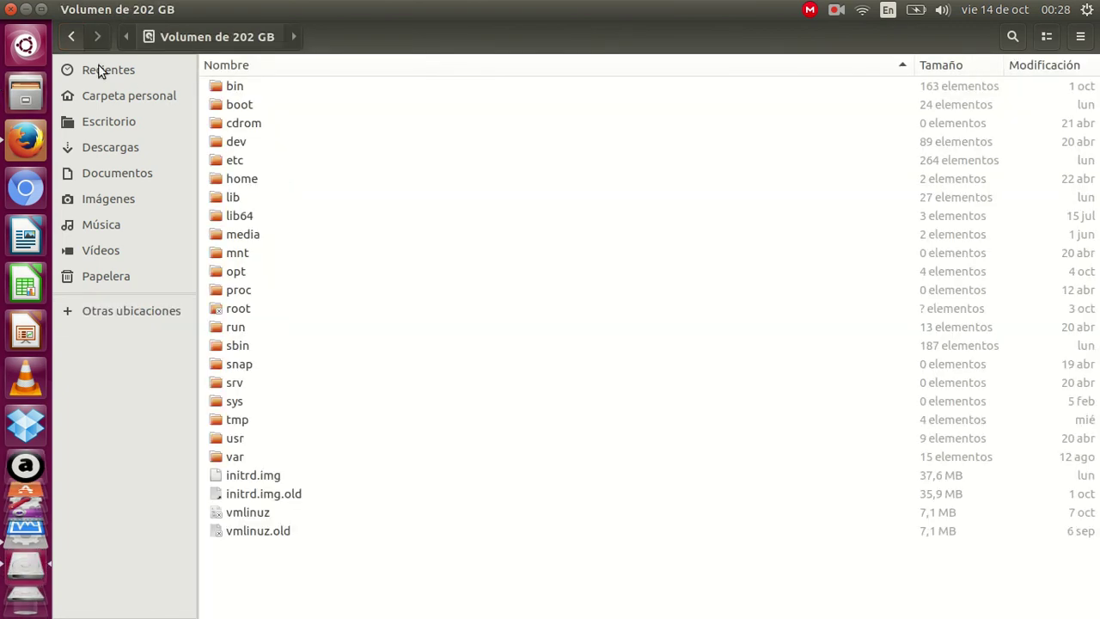
left_click(129, 311)
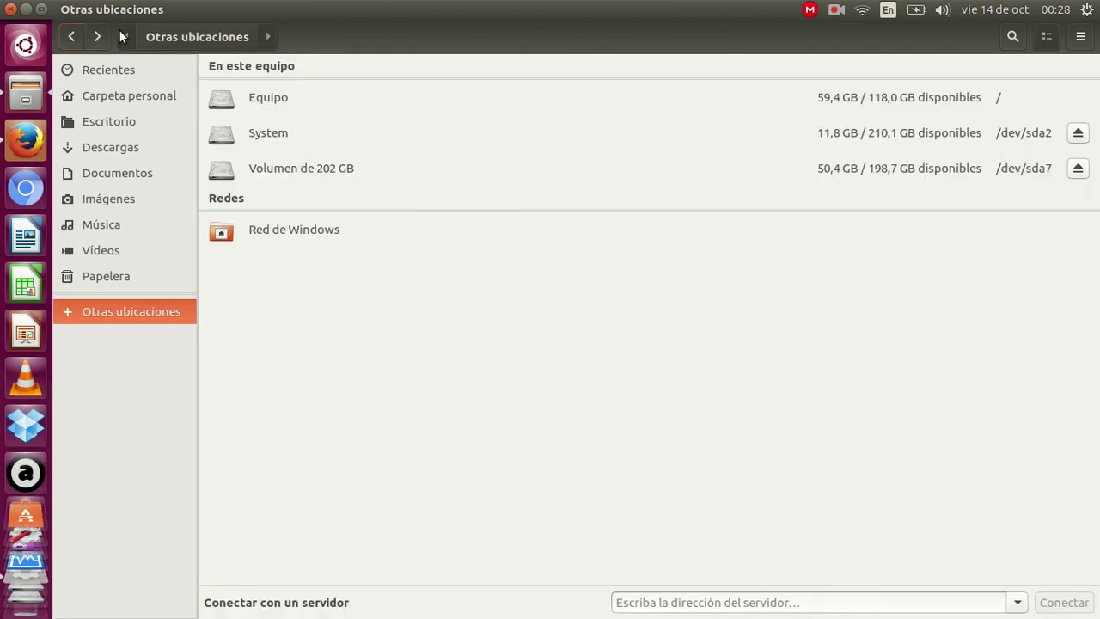
left_click(271, 115)
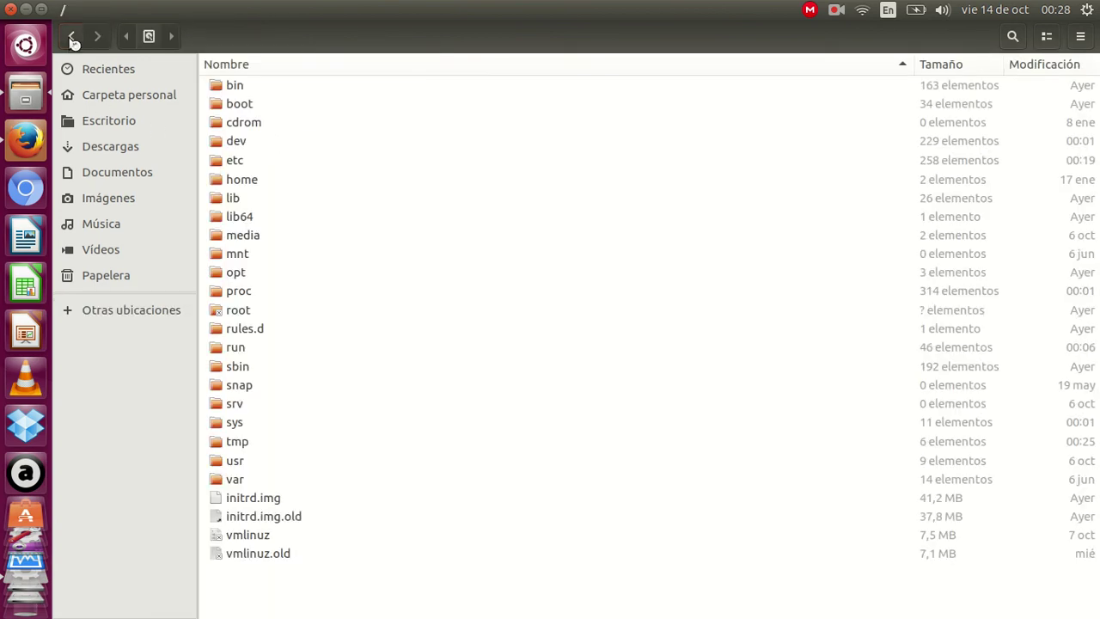
left_click(70, 38)
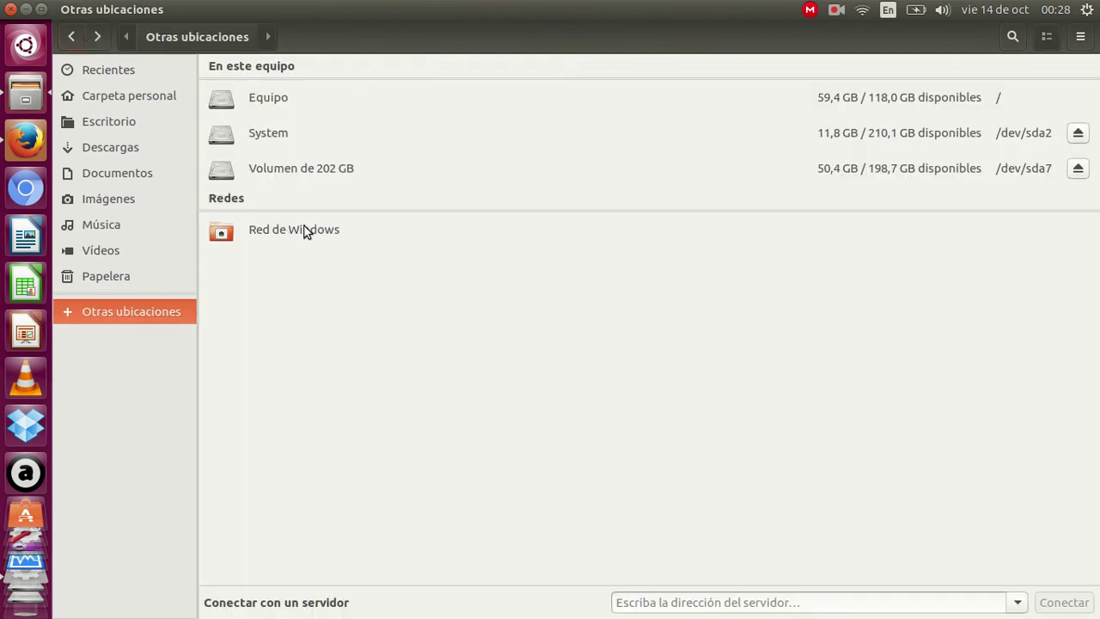
- Try to open Red de Windows from Otras ubicaciones, dismiss the dialogs and place the cursor in the server address field
left_click(220, 236)
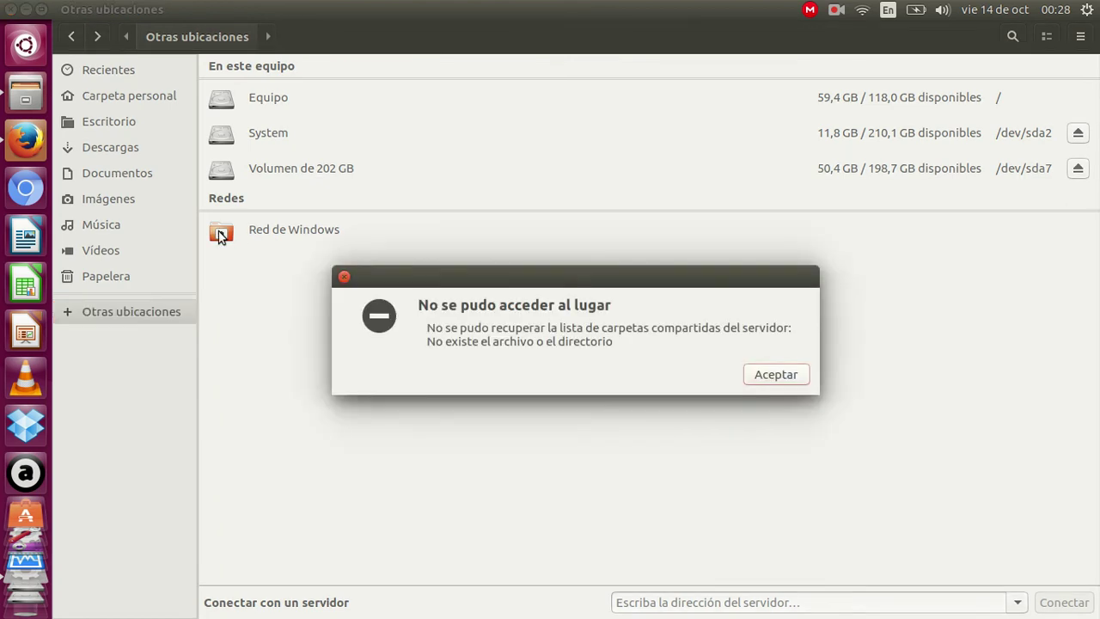
left_click(775, 374)
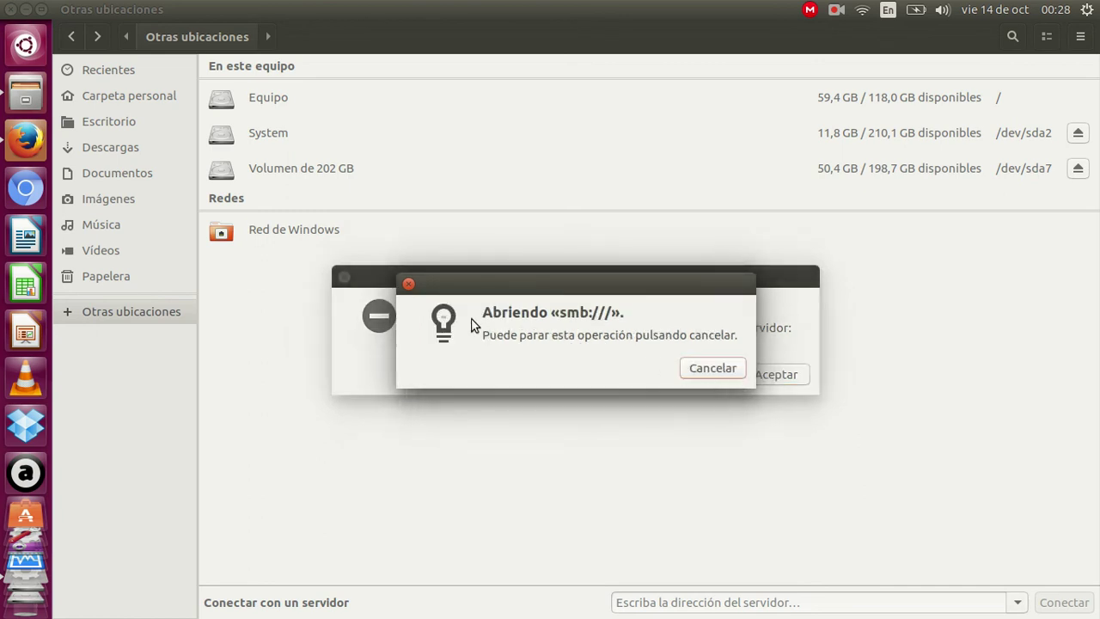
left_click(344, 277)
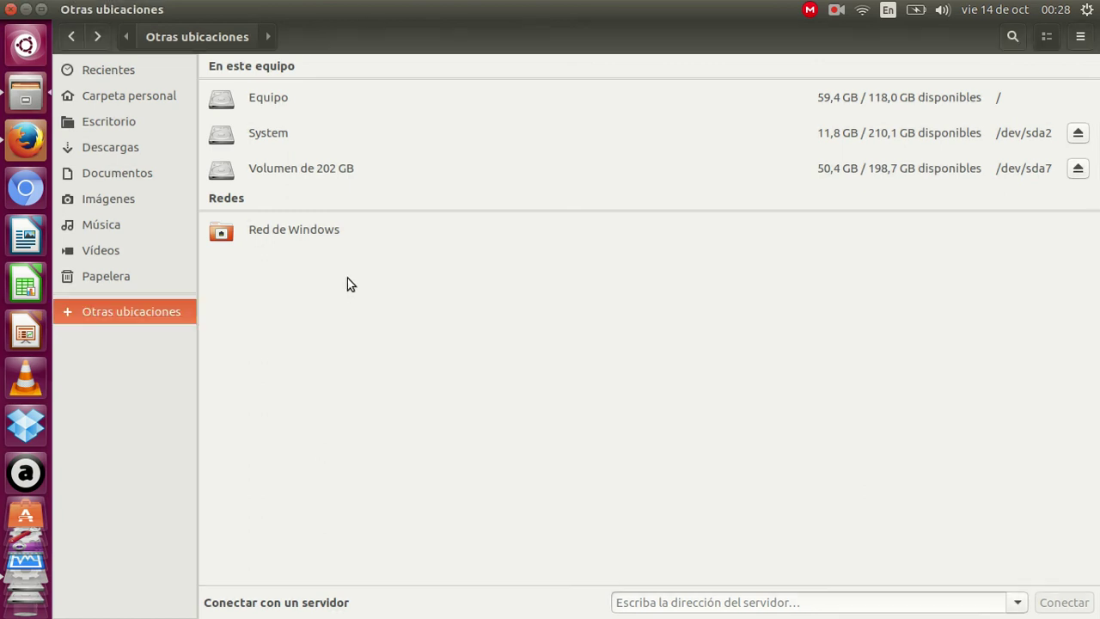
left_click(741, 603)
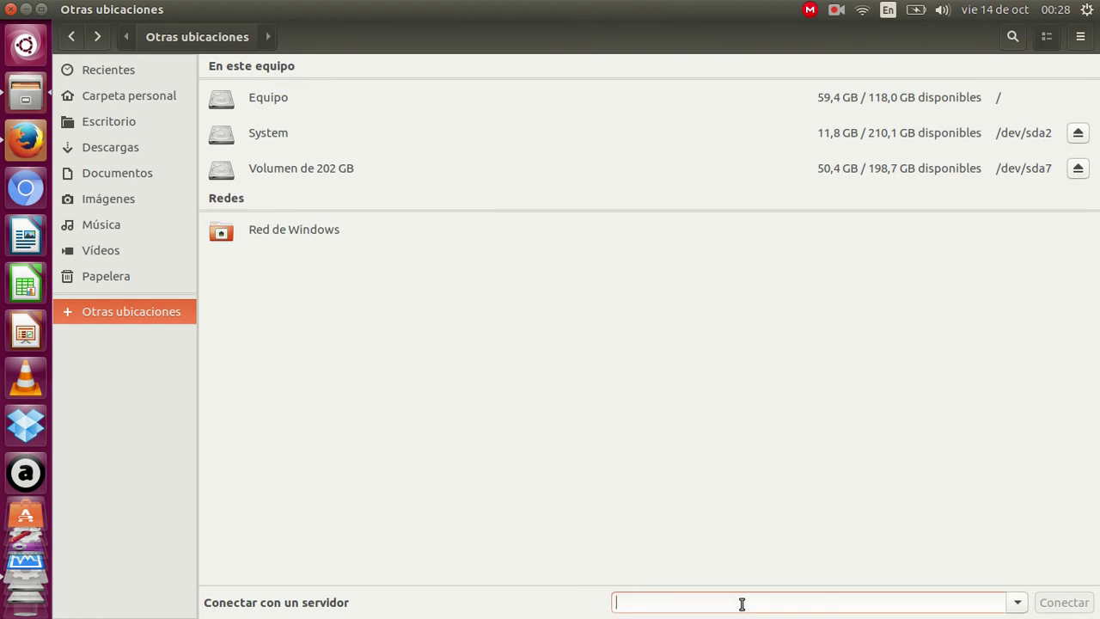
- View Papelera, Vídeos, Música, Imágenes, Documentos, Descargas and Escritorio, return to Música and show its view options
left_click(90, 275)
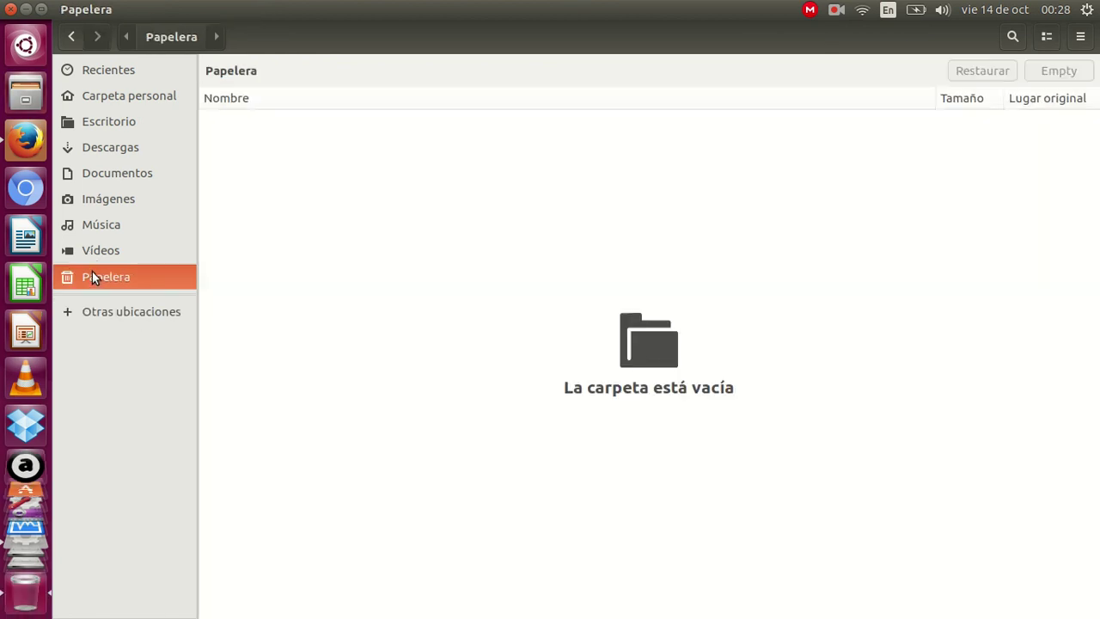
left_click(103, 250)
left_click(109, 225)
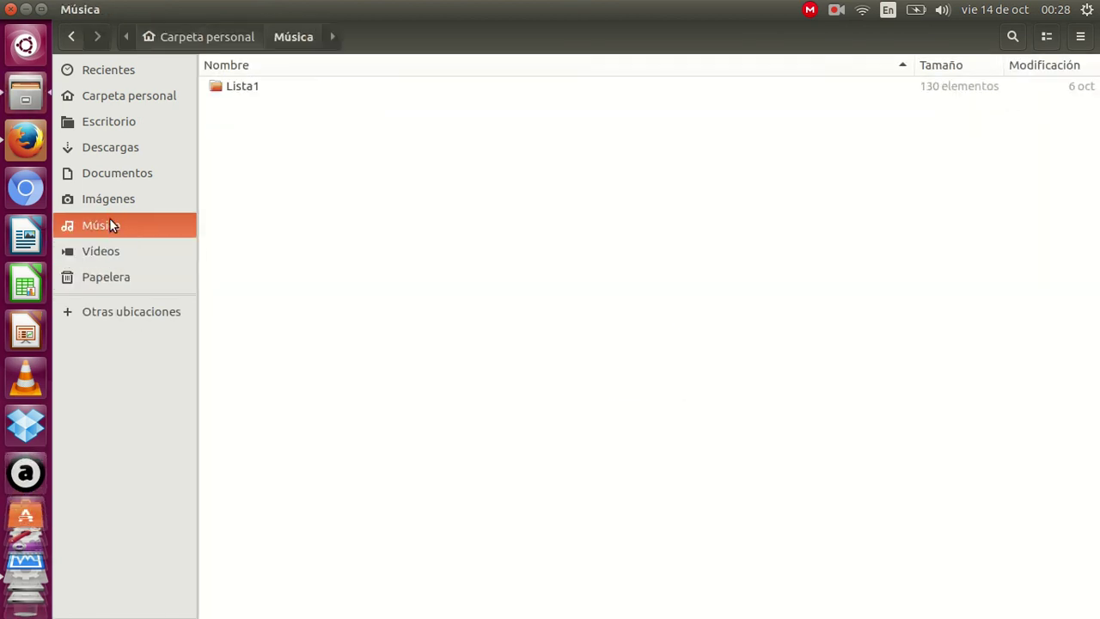
left_click(111, 201)
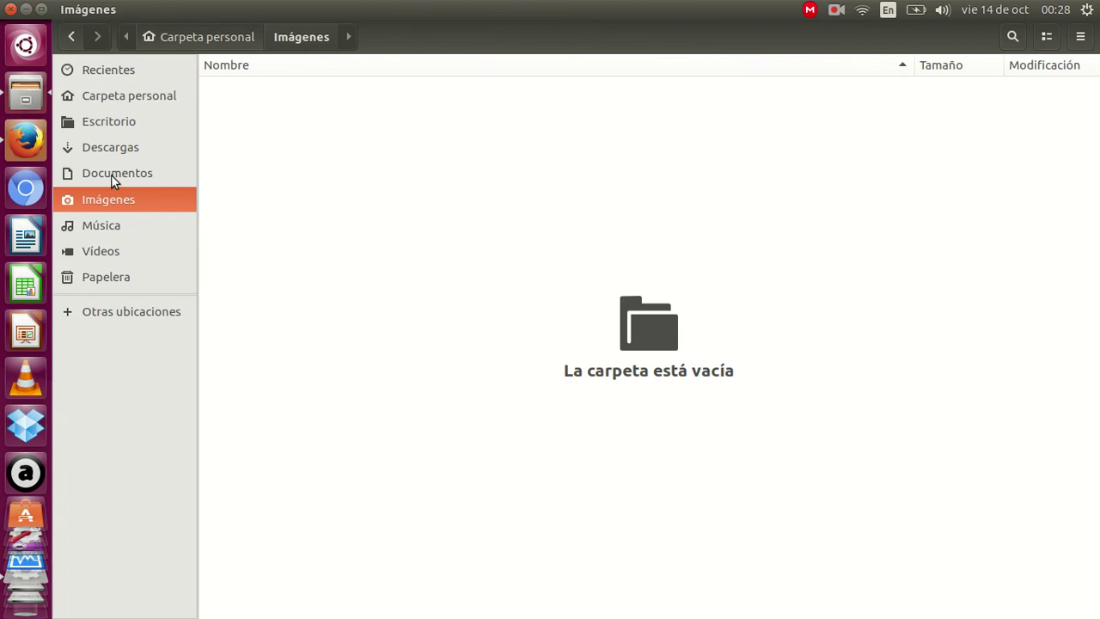
left_click(112, 174)
left_click(114, 148)
left_click(112, 122)
left_click(109, 146)
left_click(109, 174)
left_click(110, 202)
left_click(105, 231)
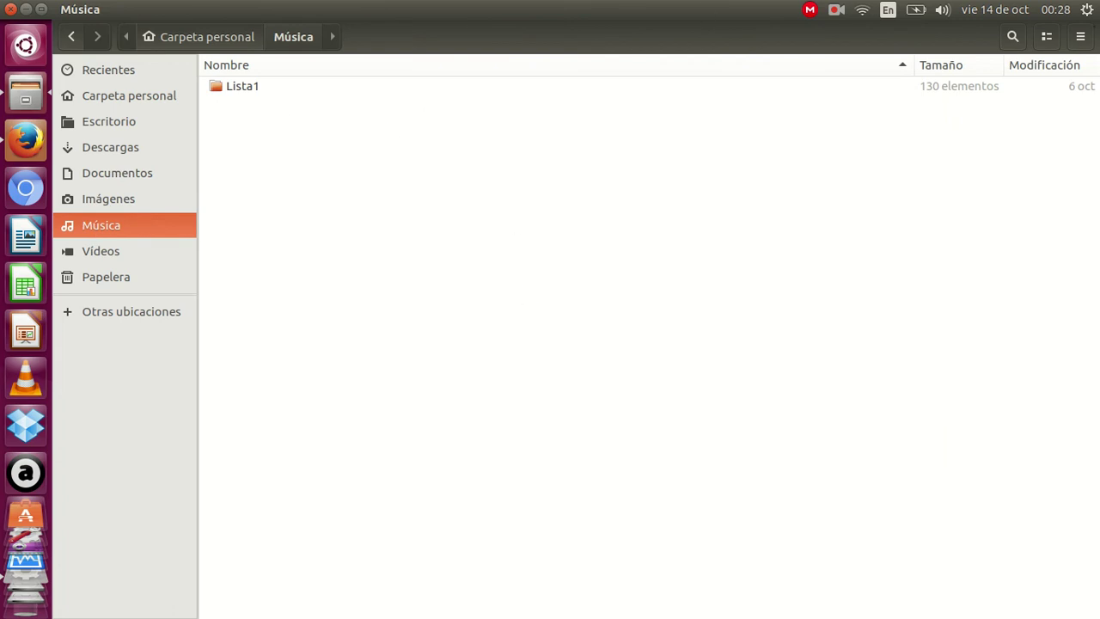
left_click(1046, 43)
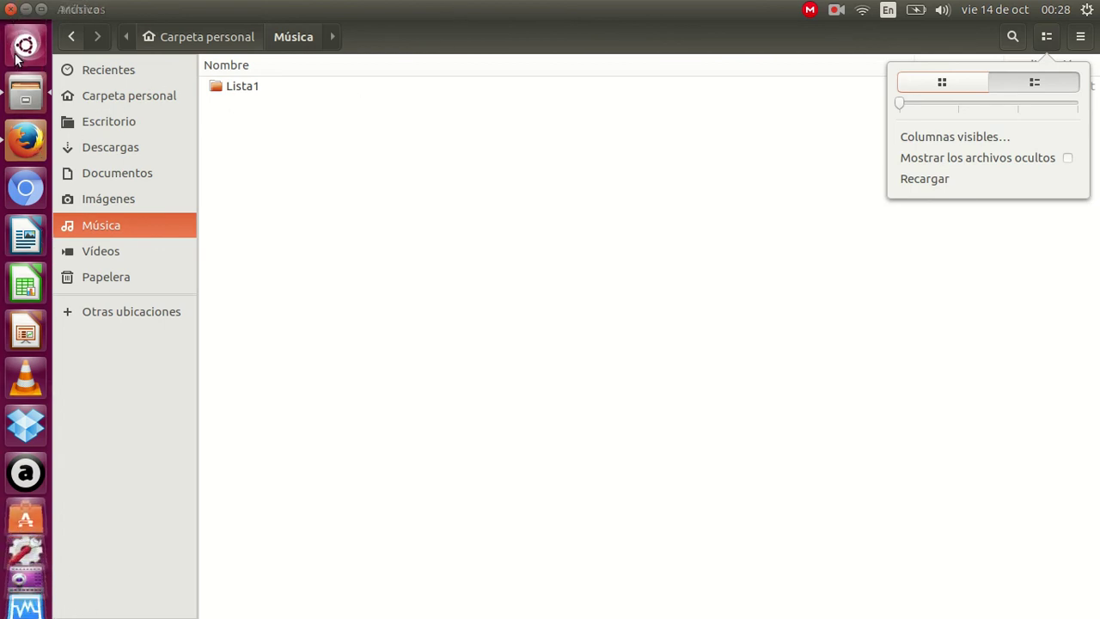
- Minimize the file manager and close the Detalles window to clear the desktop
scroll(24, 601, "down", 5)
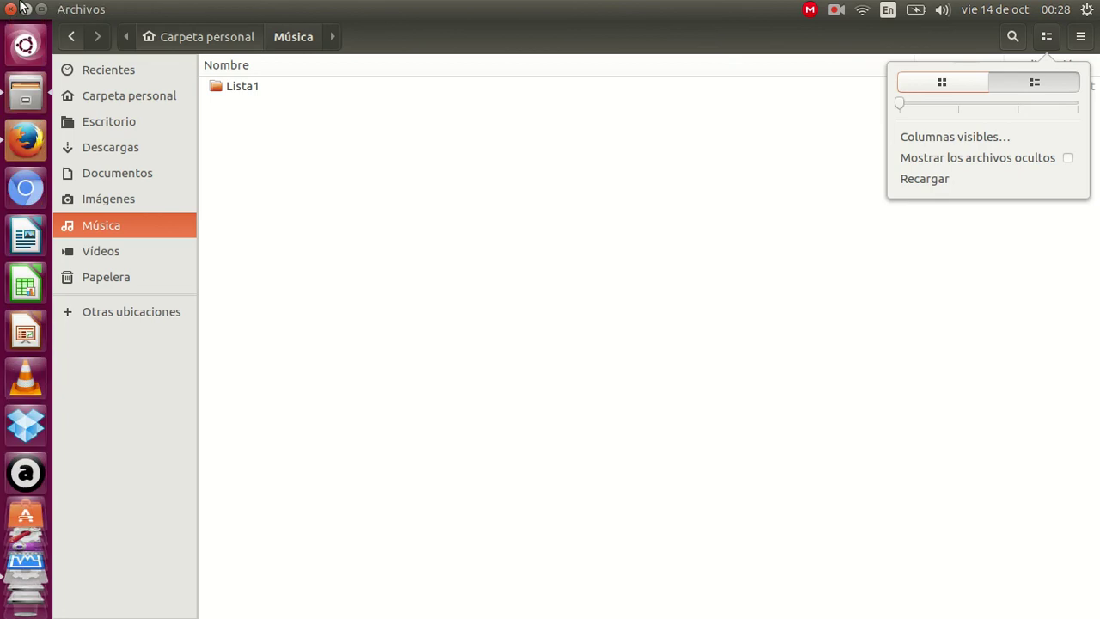
left_click(29, 11)
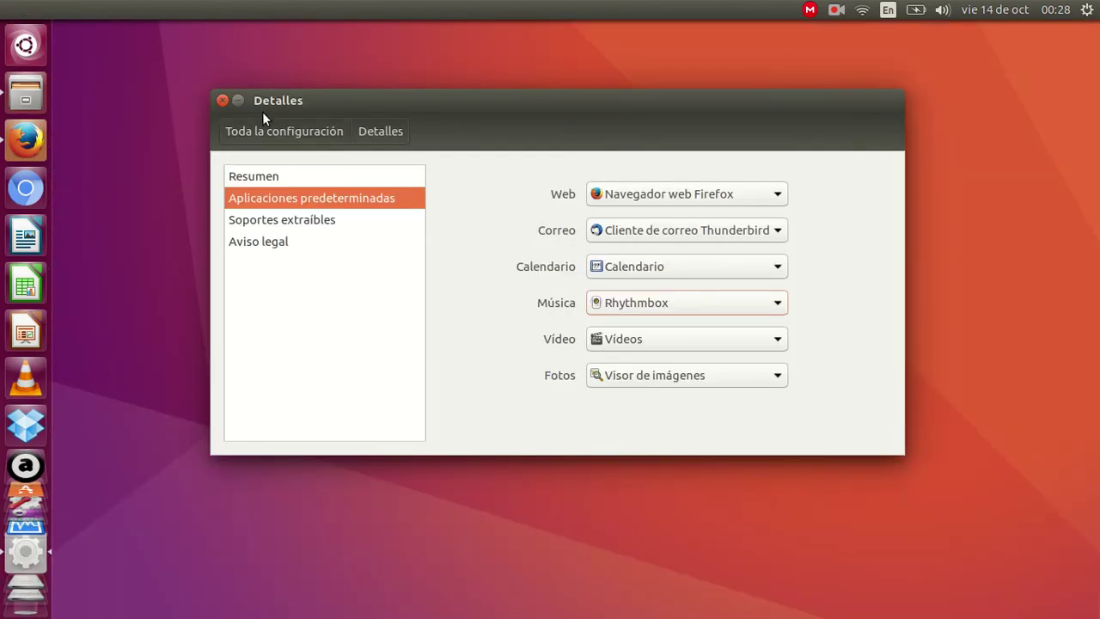
left_click(223, 101)
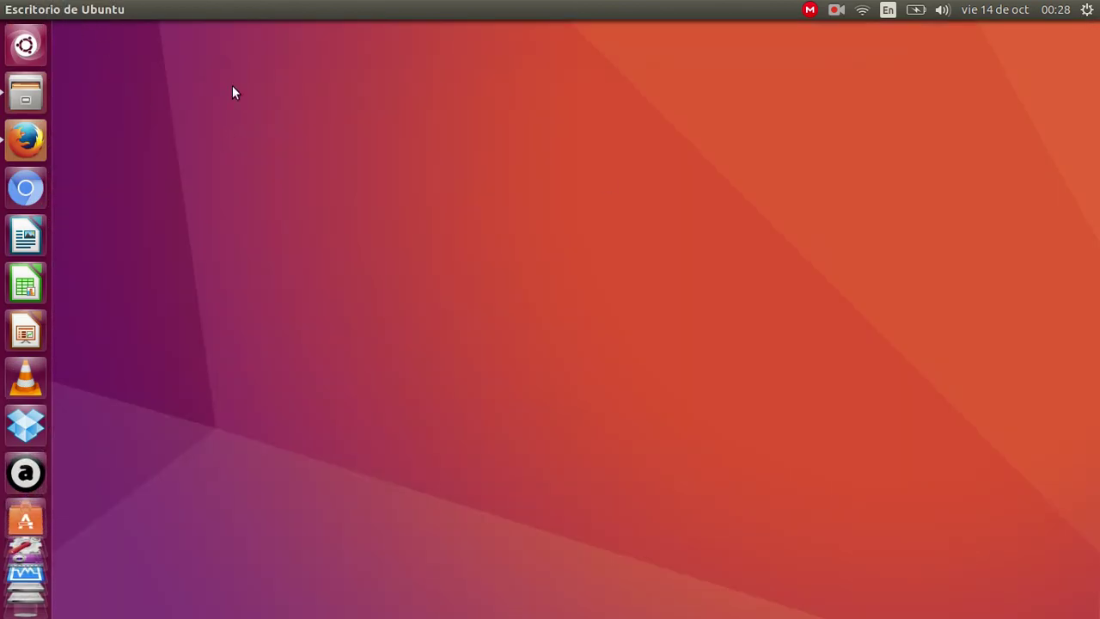
- Change the desktop background to the time-changing Ubuntu 15.10 Community Wallpapers set
right_click(603, 180)
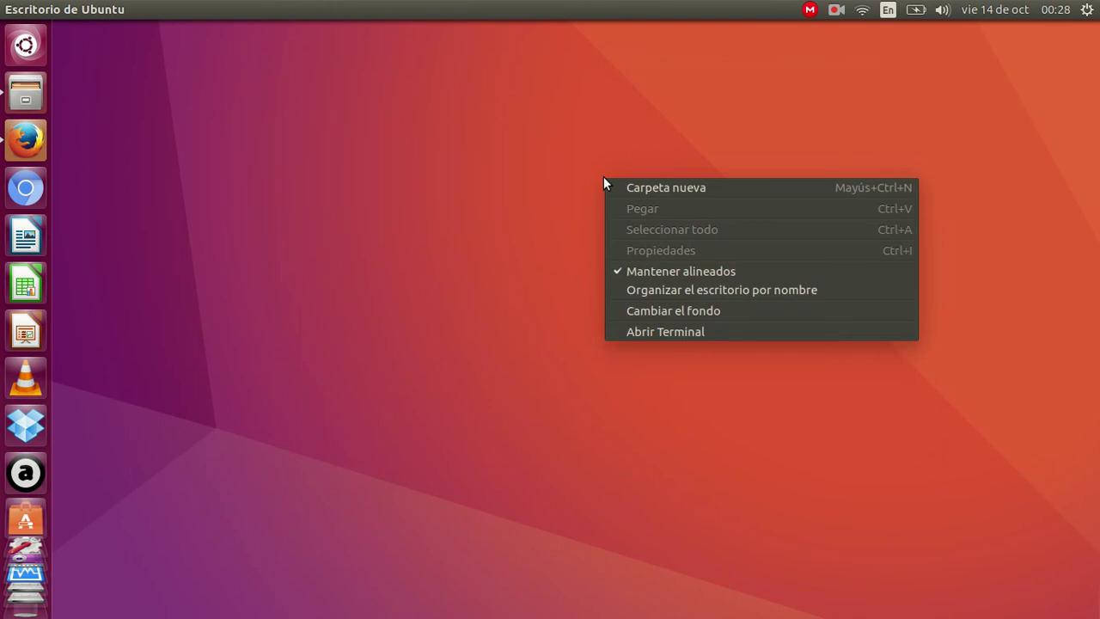
left_click(672, 311)
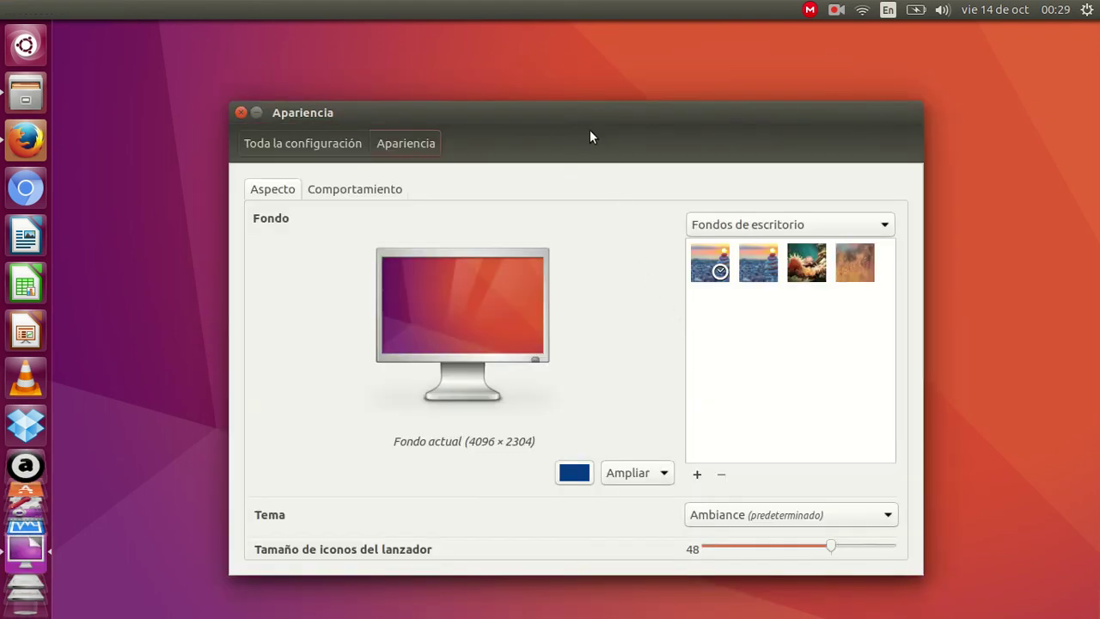
left_click_drag(572, 108, 555, 90)
left_click(702, 256)
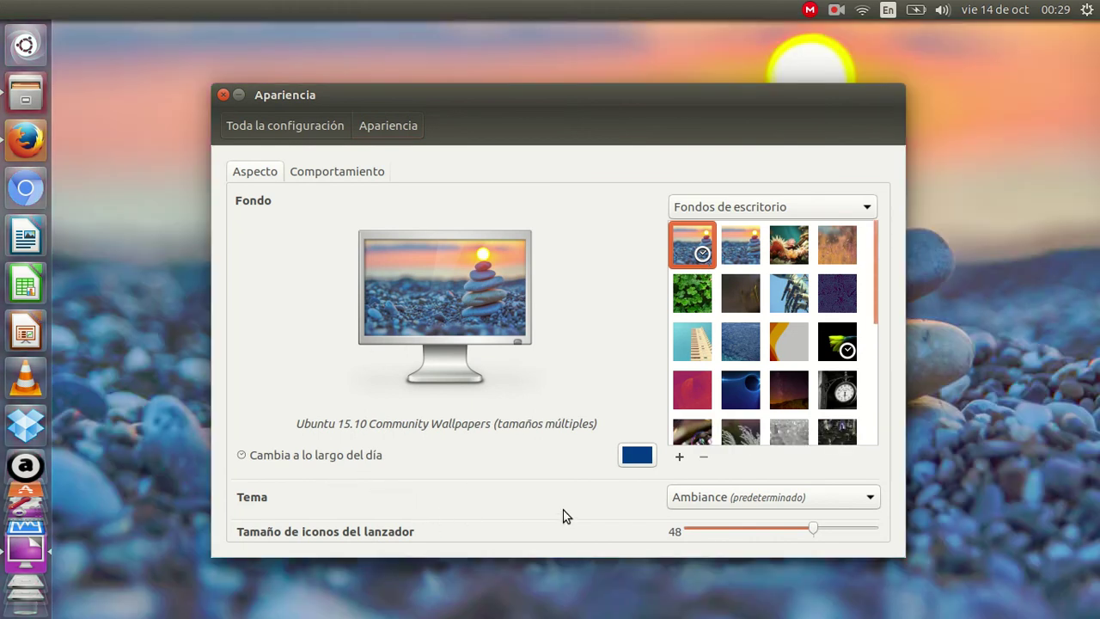
- Compare the Comportamiento and Aspecto options in Apariencia, view the full settings overview and close the window
left_click(337, 176)
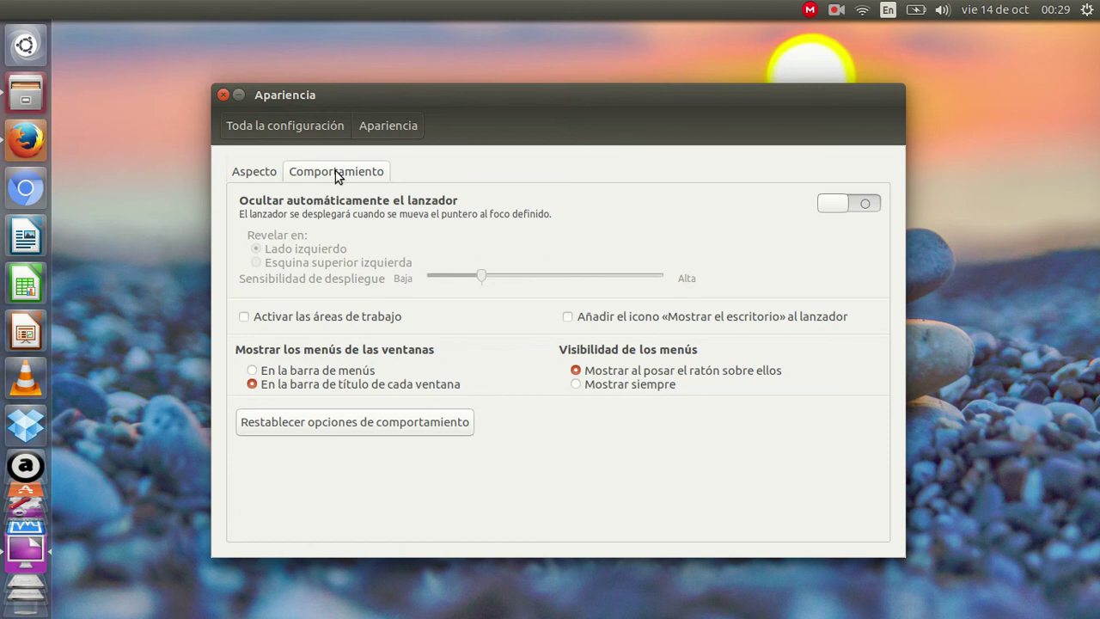
left_click(259, 172)
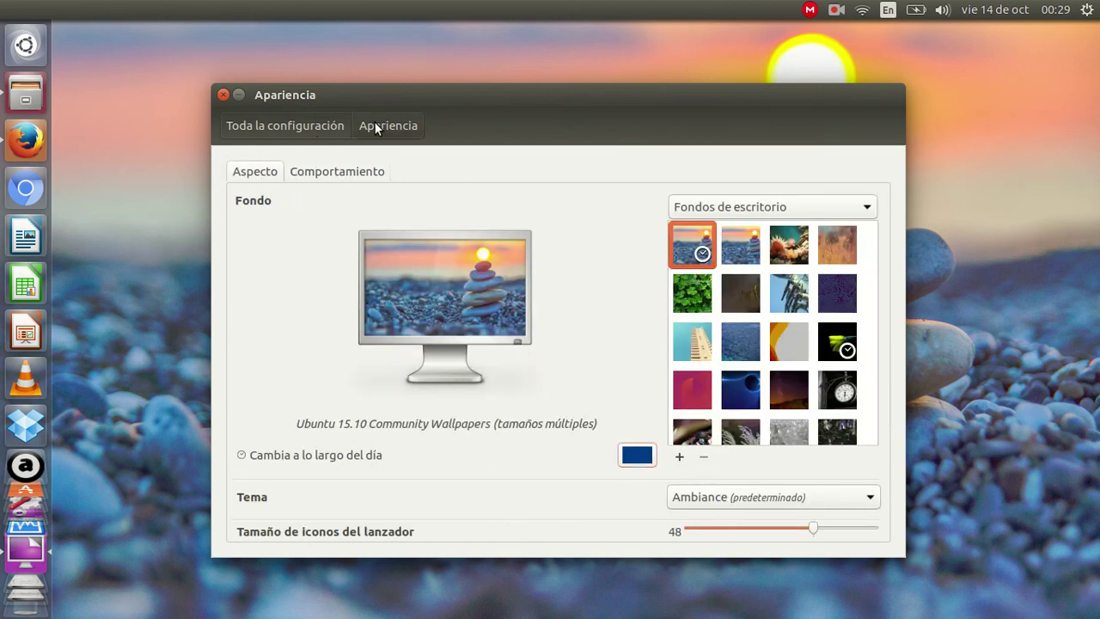
left_click(338, 171)
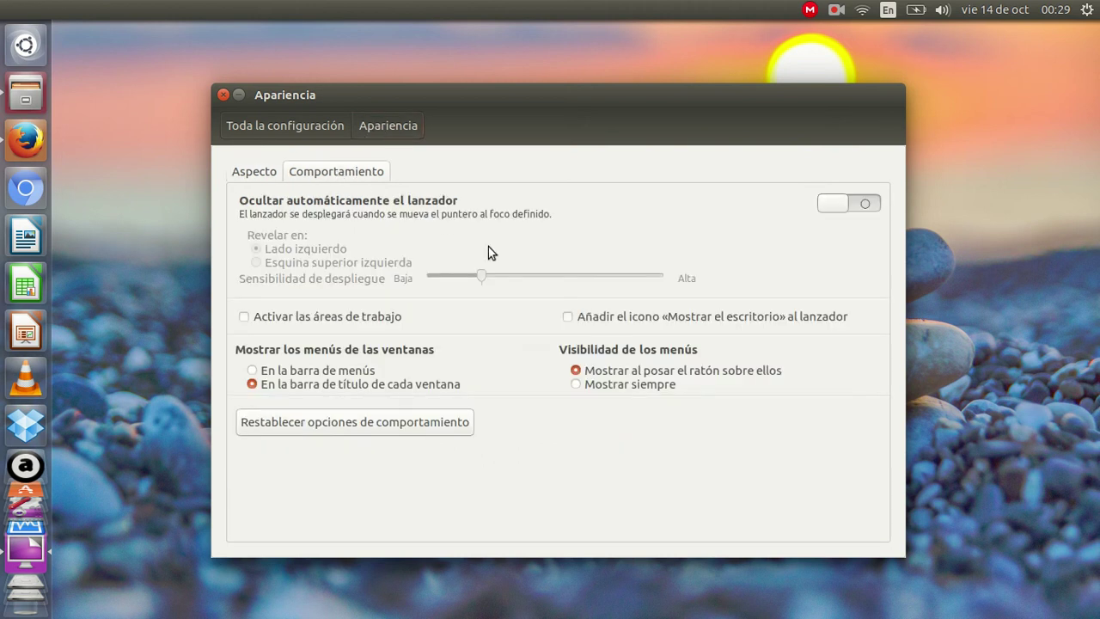
left_click(256, 172)
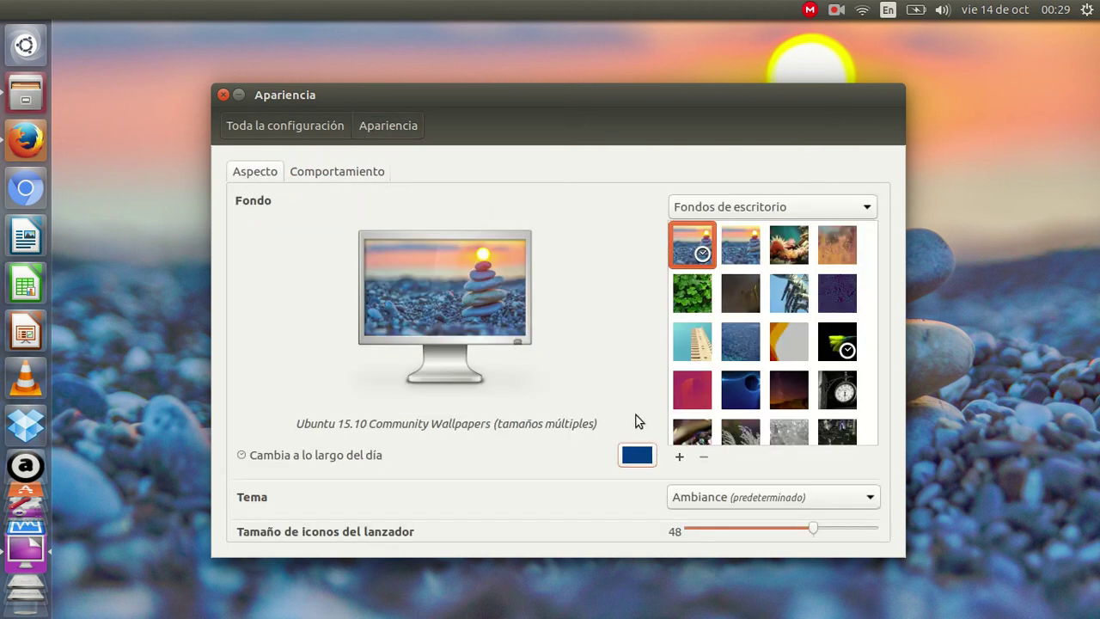
left_click(313, 171)
left_click(287, 125)
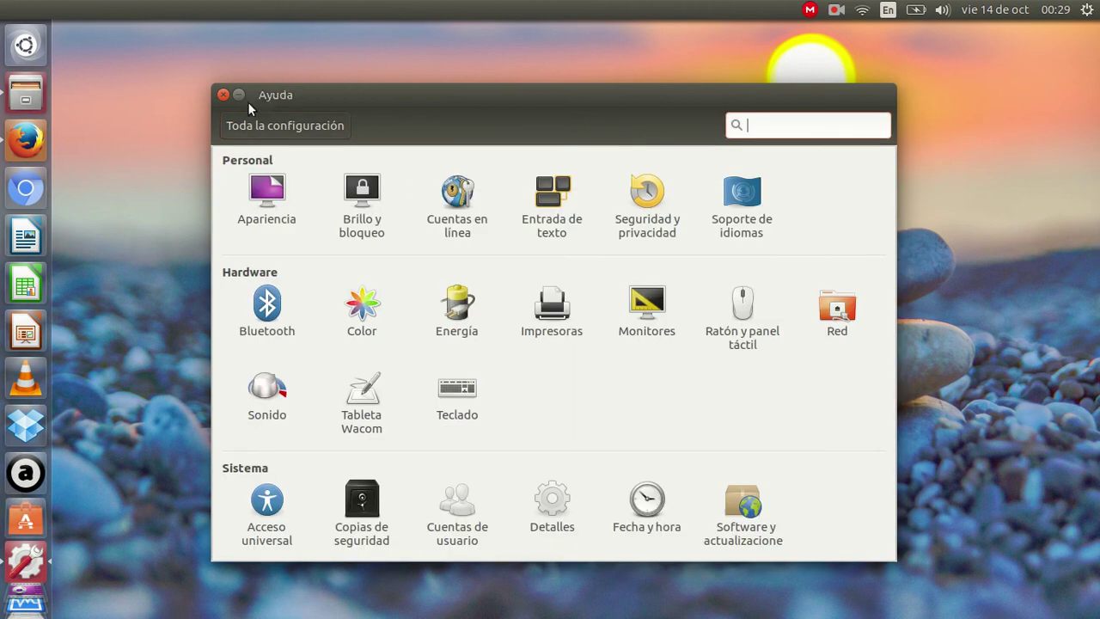
left_click(223, 93)
- Look through the launcher items and view the Dash at reduced and full-screen size, closing it at the end
scroll(23, 533, "down", 3)
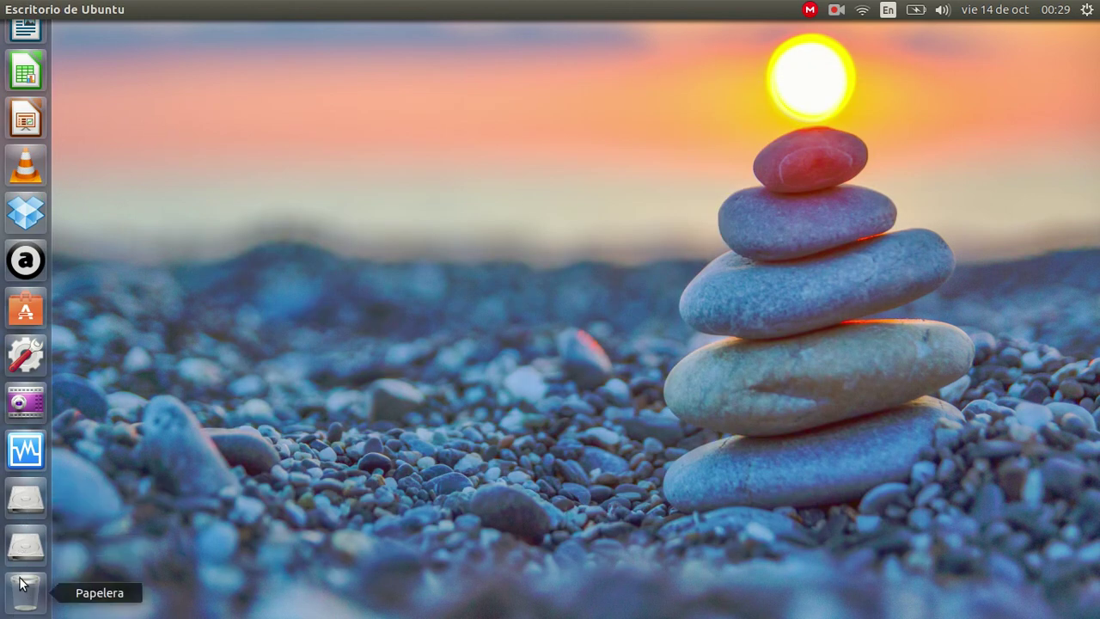
scroll(23, 584, "up", 3)
left_click(35, 52)
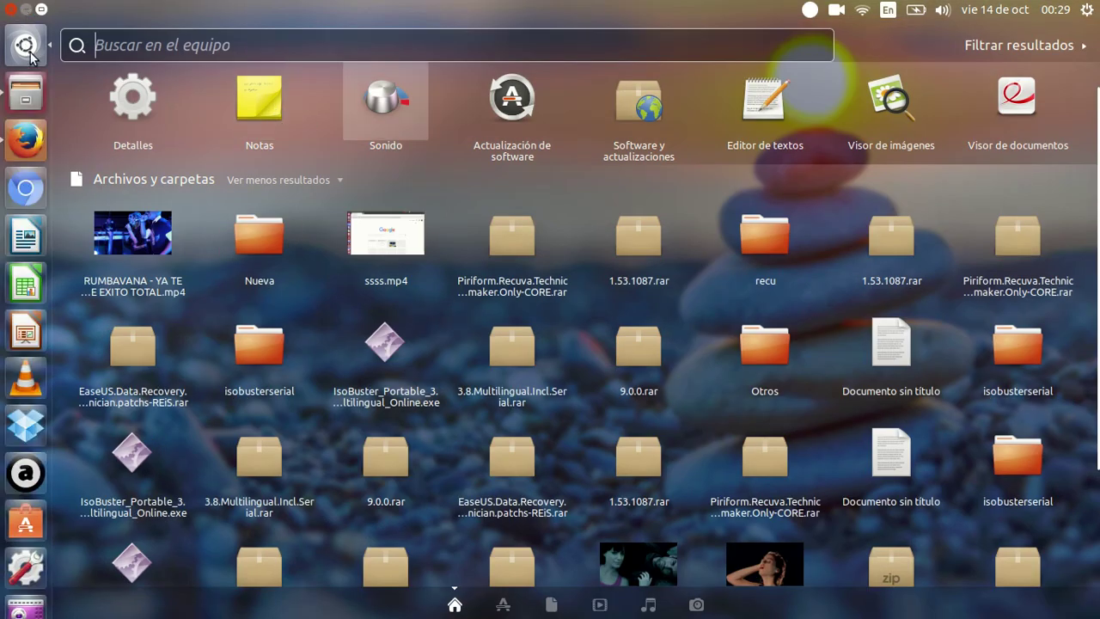
left_click(41, 8)
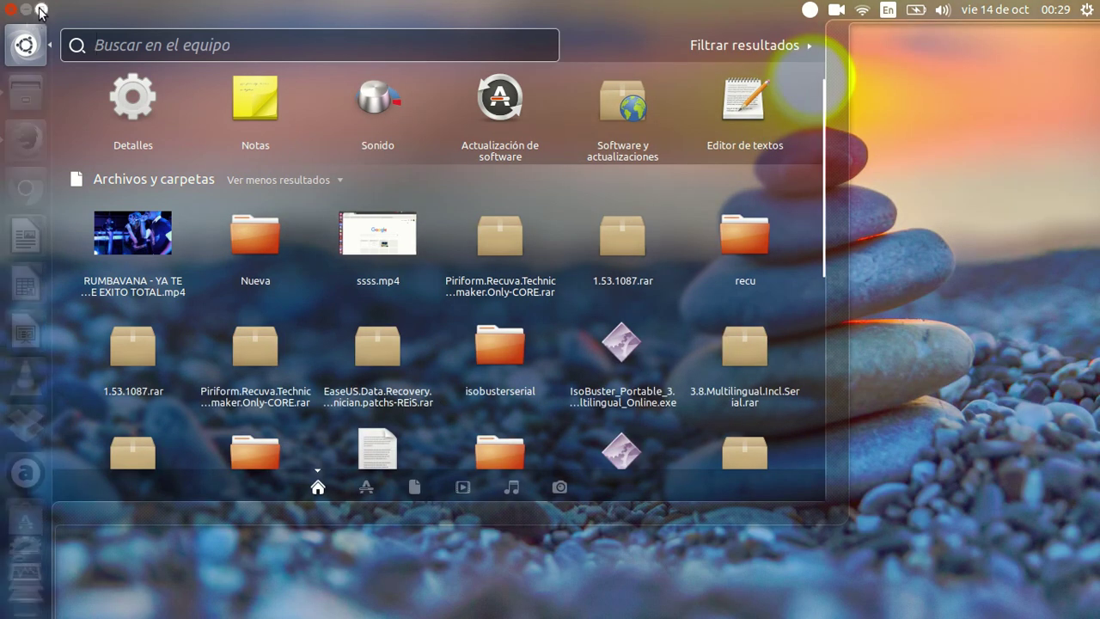
left_click(41, 9)
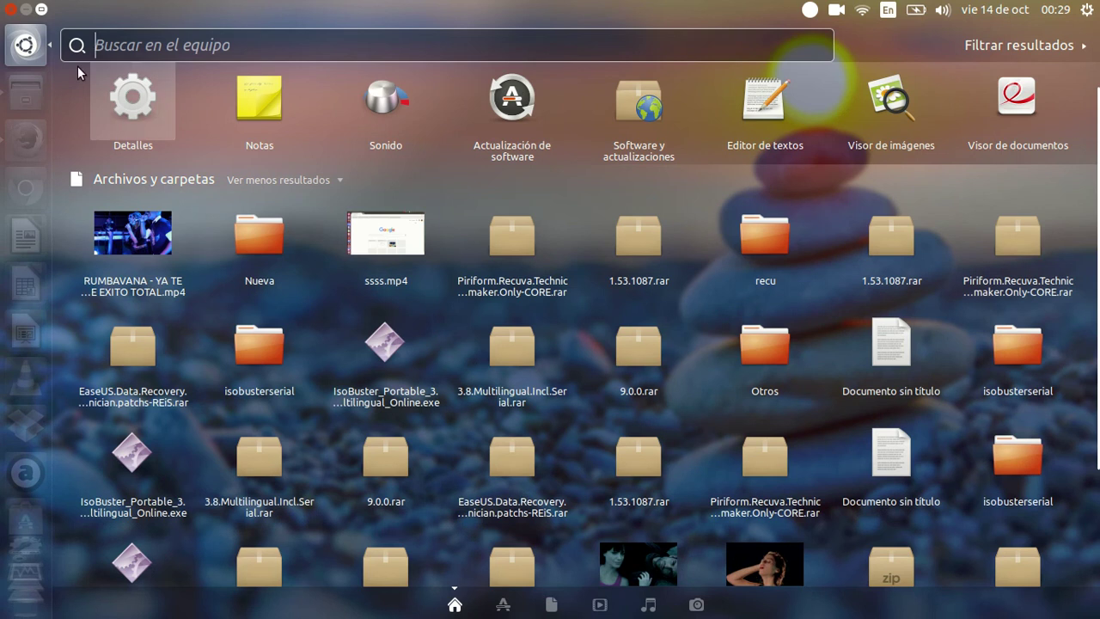
left_click(11, 9)
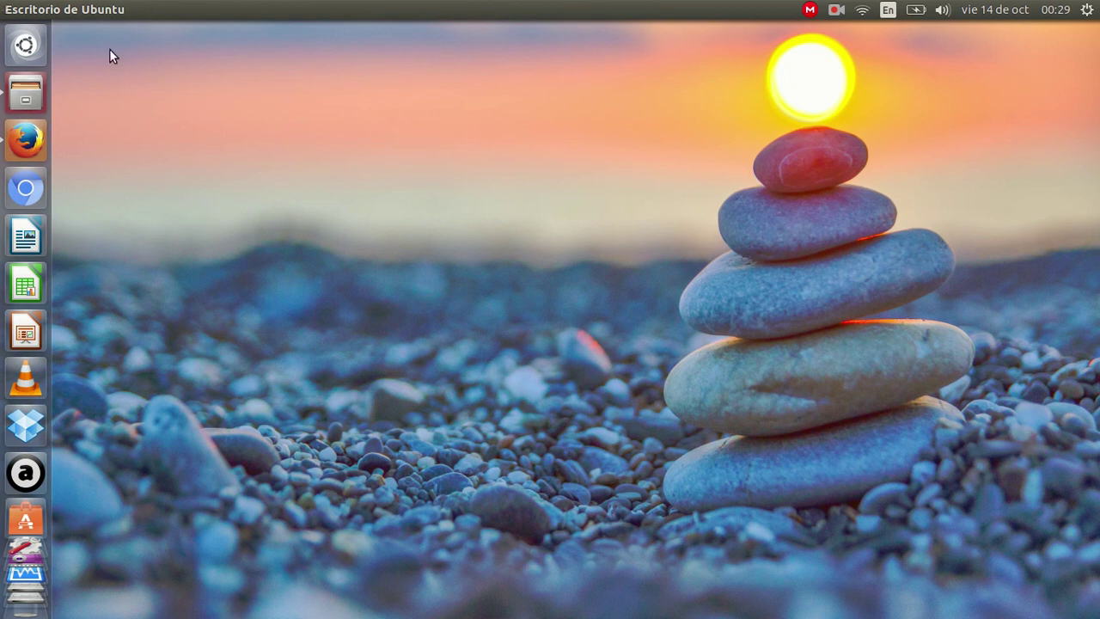
- Bring back the file manager, view Imágenes, Documentos and Descargas, and close its window
left_click(24, 133)
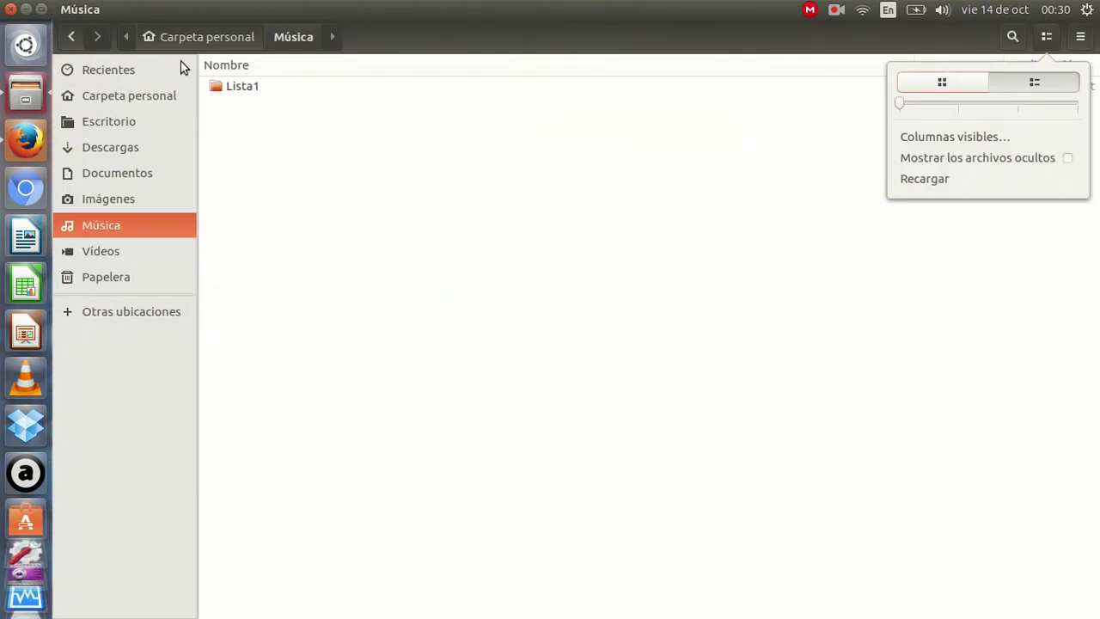
left_click(111, 102)
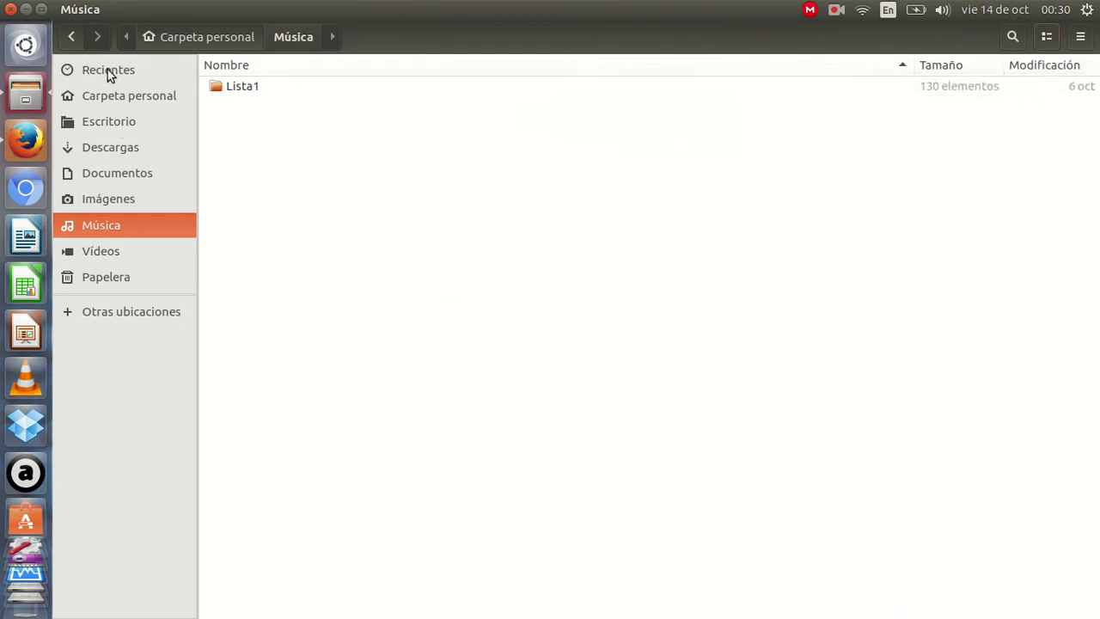
left_click(102, 201)
left_click(108, 172)
left_click(106, 150)
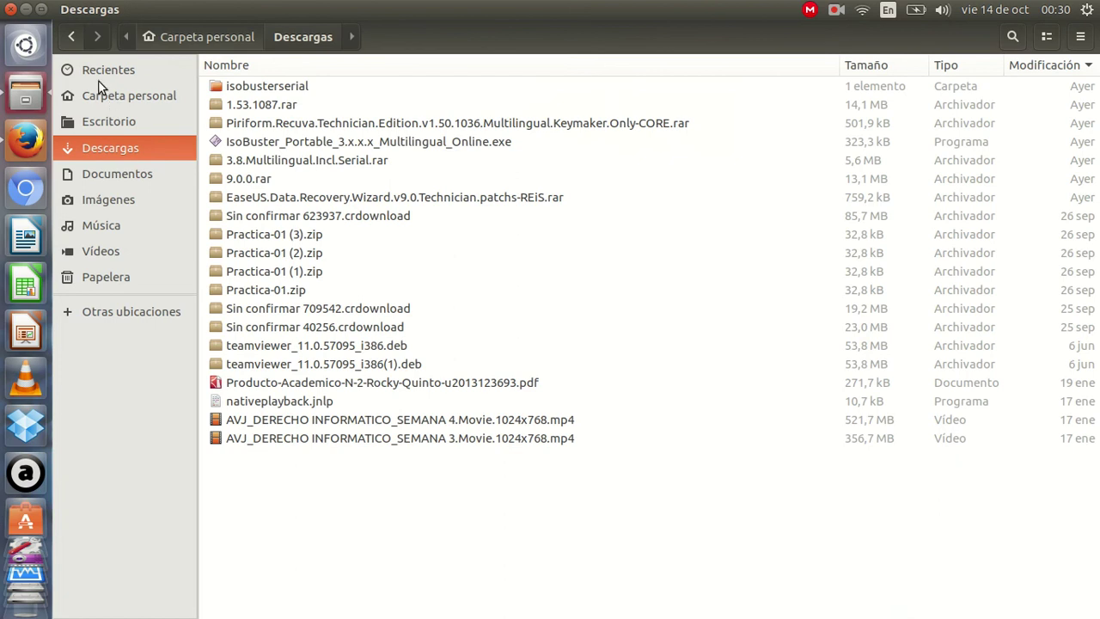
left_click(11, 9)
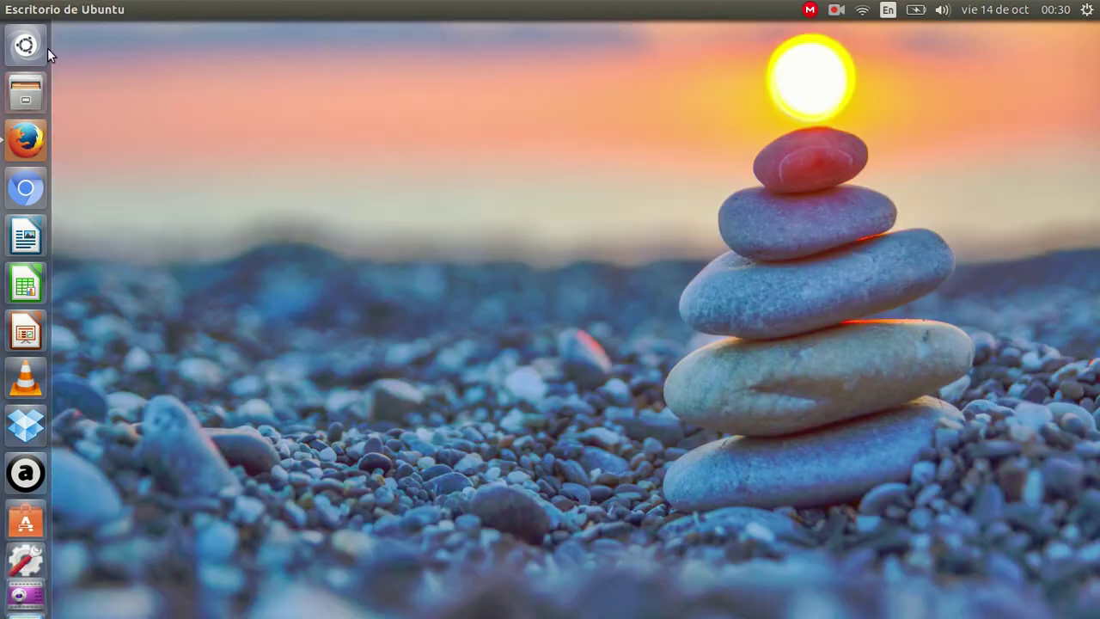
scroll(26, 506, "down", 4)
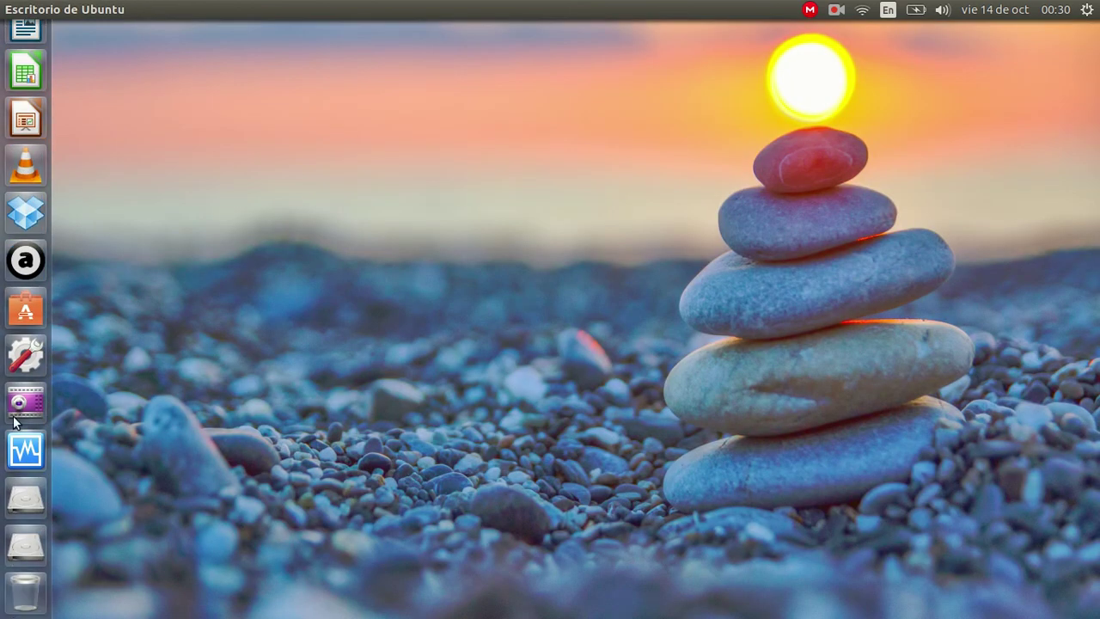